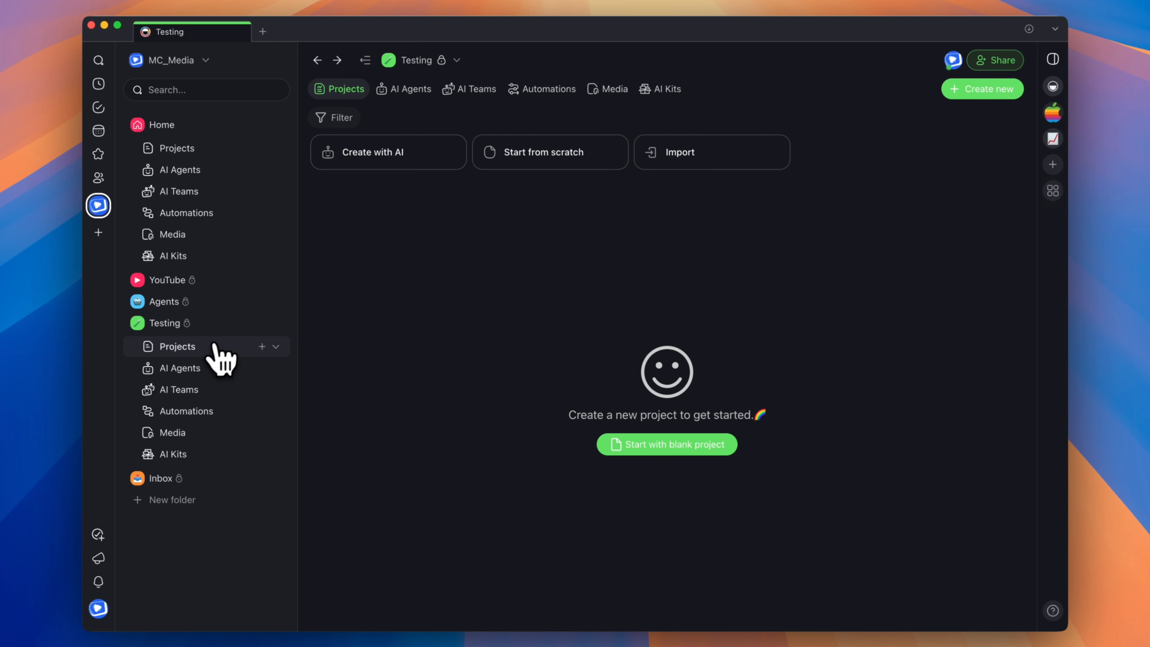
Step: Start a blank project in the Testing folder and return to the folder without adding any content
left_click(262, 347)
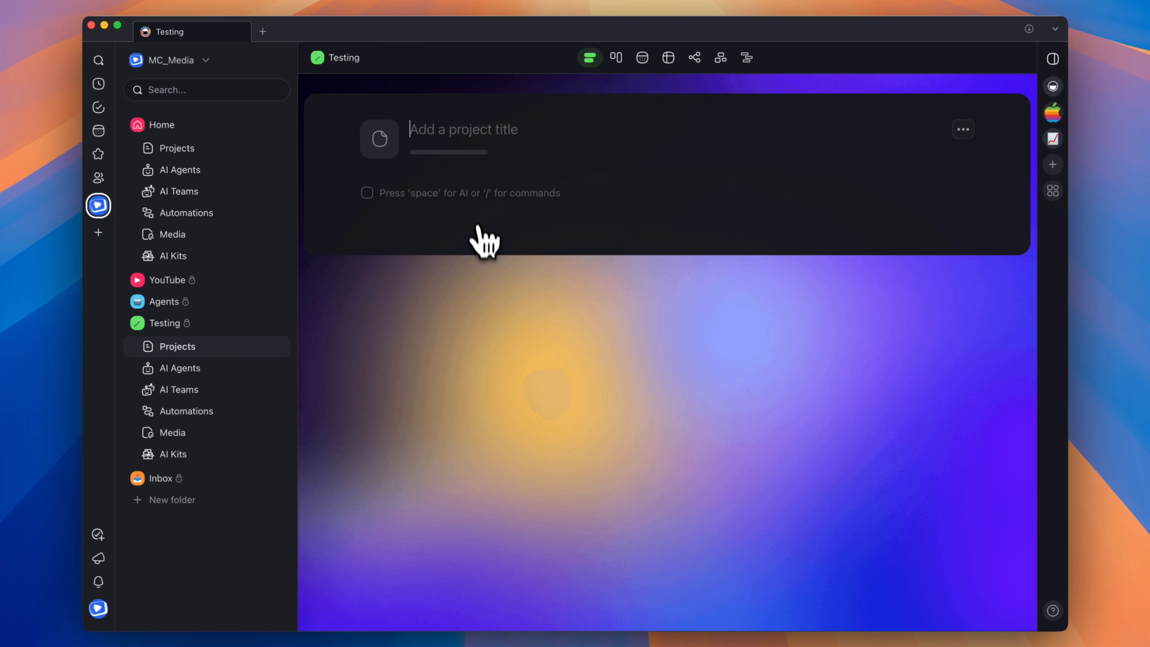
left_click(351, 66)
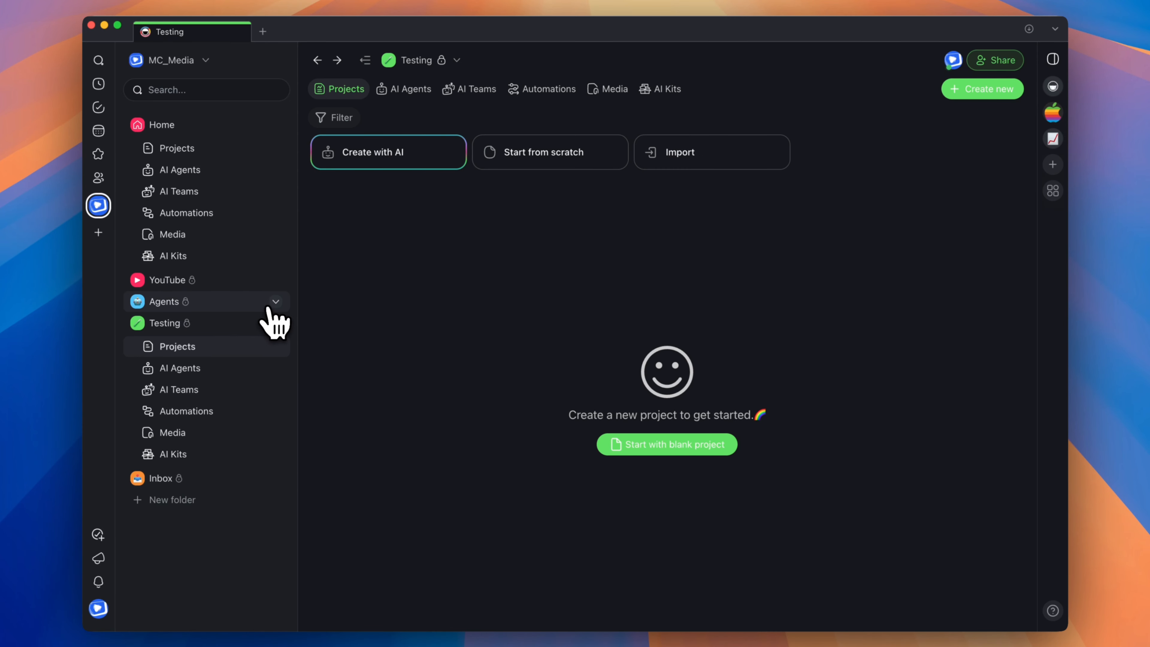
Step: View the Agents folder's projects, collapse that folder and return to the projects of the Testing folder
left_click(273, 304)
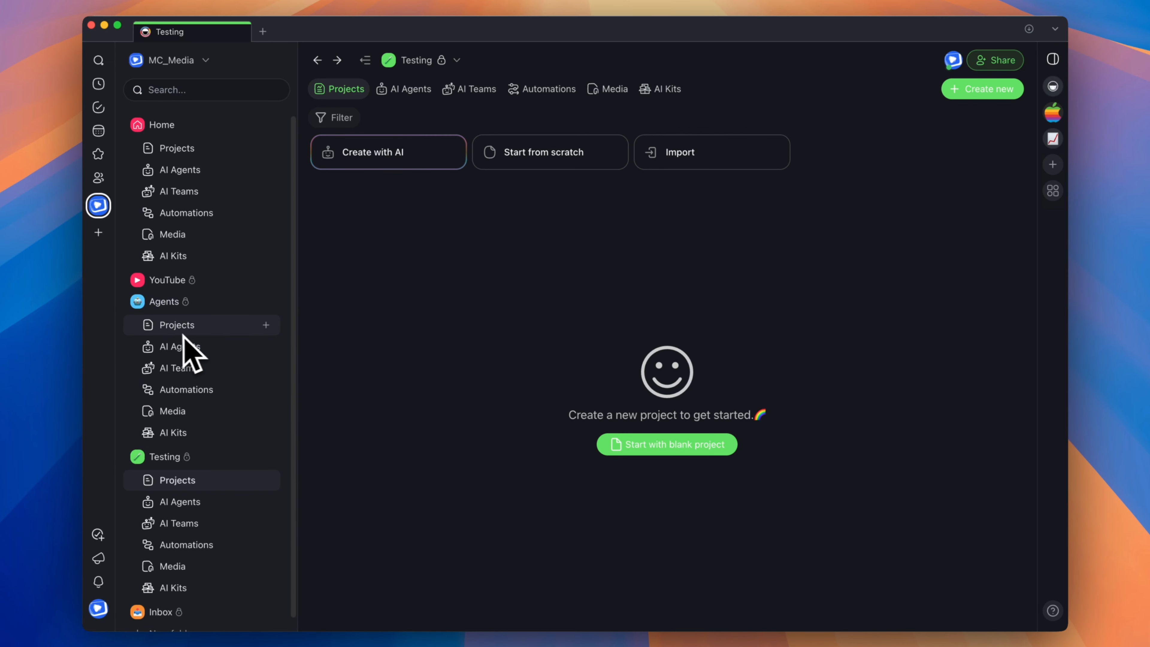
left_click(187, 327)
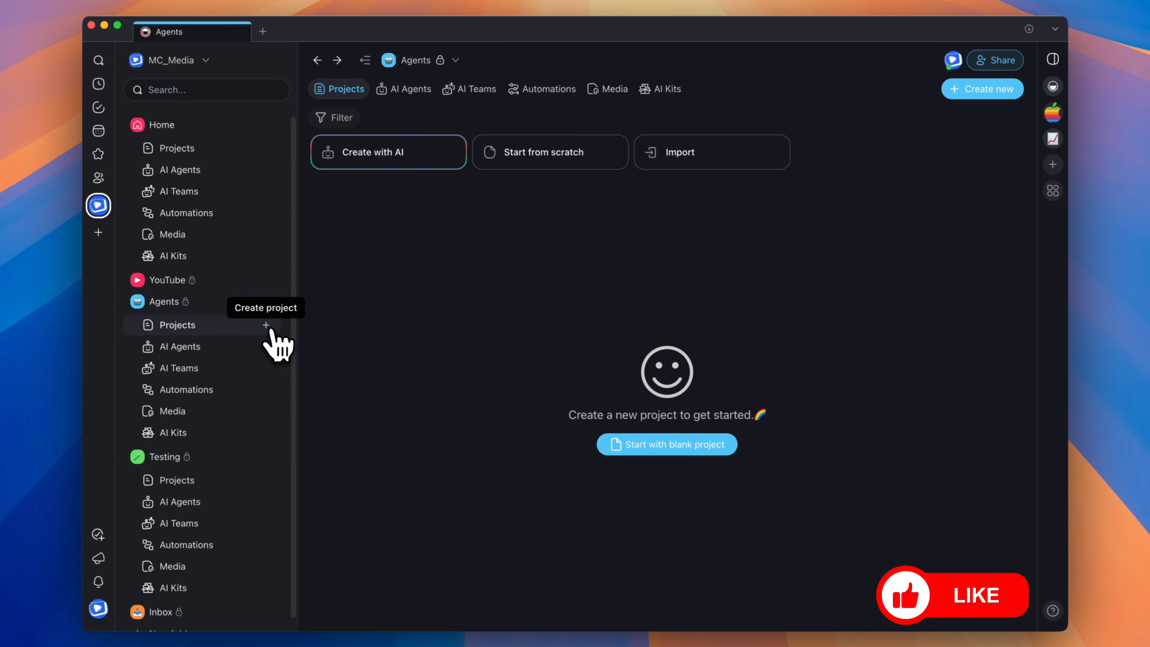
left_click(268, 303)
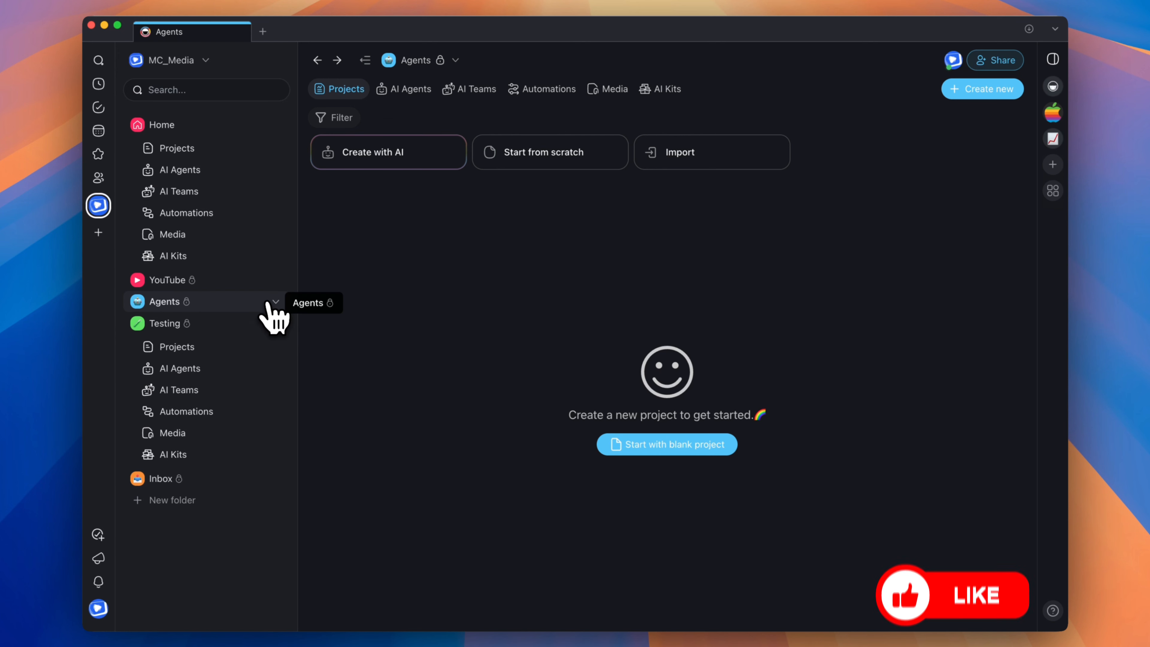
left_click(202, 341)
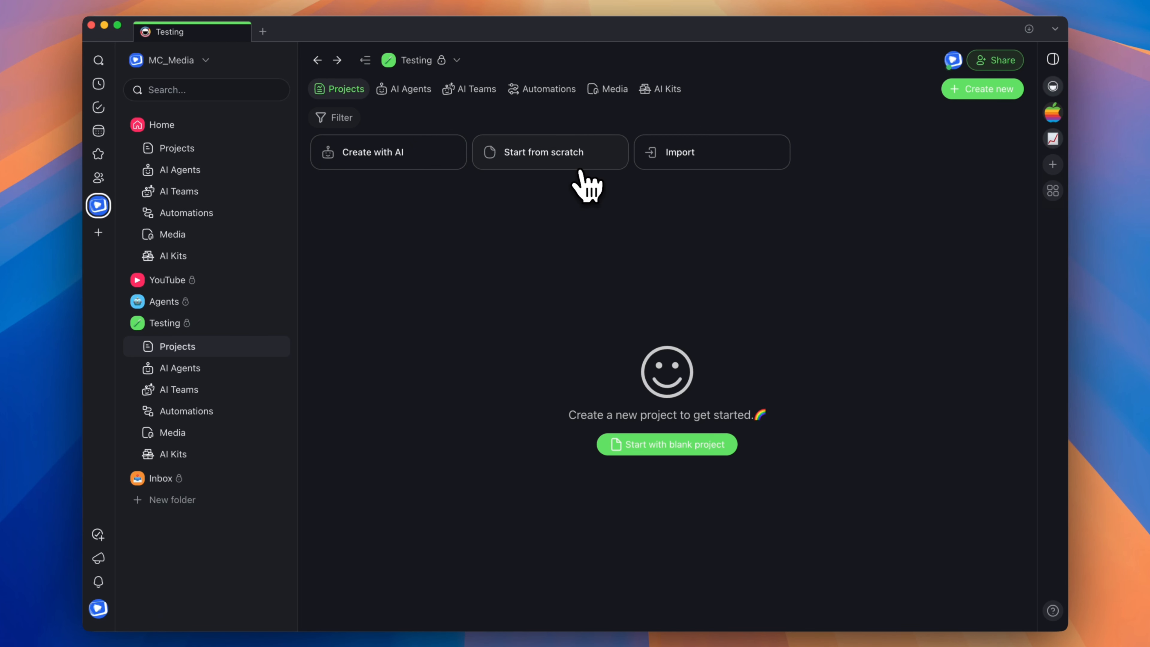
Step: Use the Start Blank option to open an empty project in Testing, and go back to the folder leaving it untitled
left_click(980, 97)
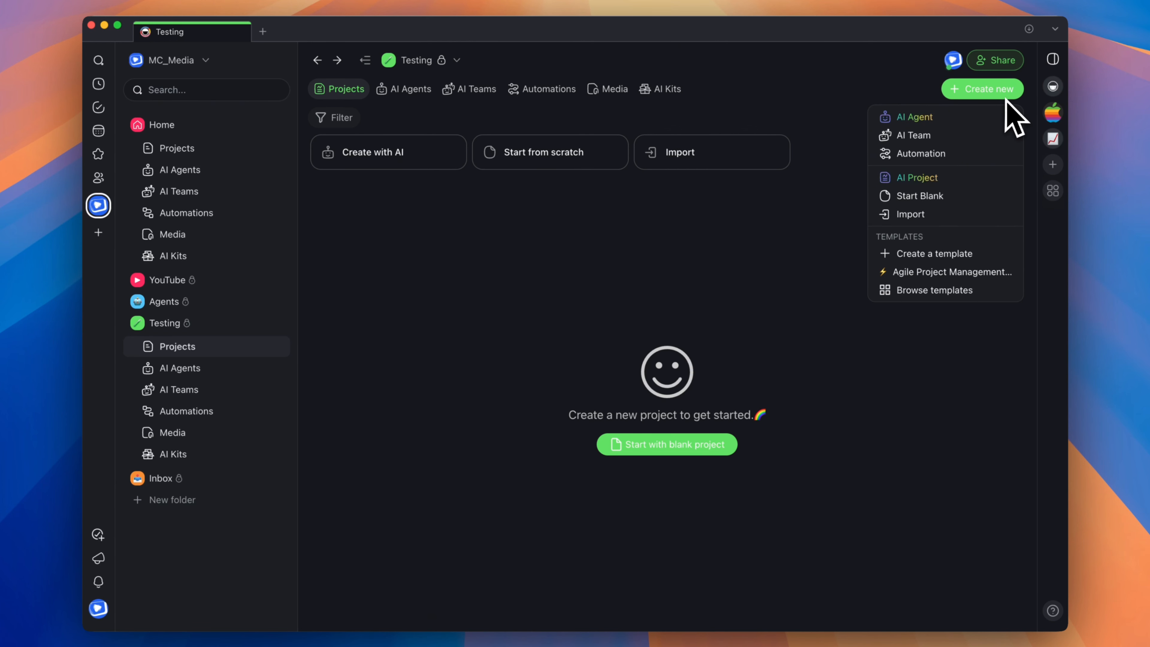
left_click(969, 199)
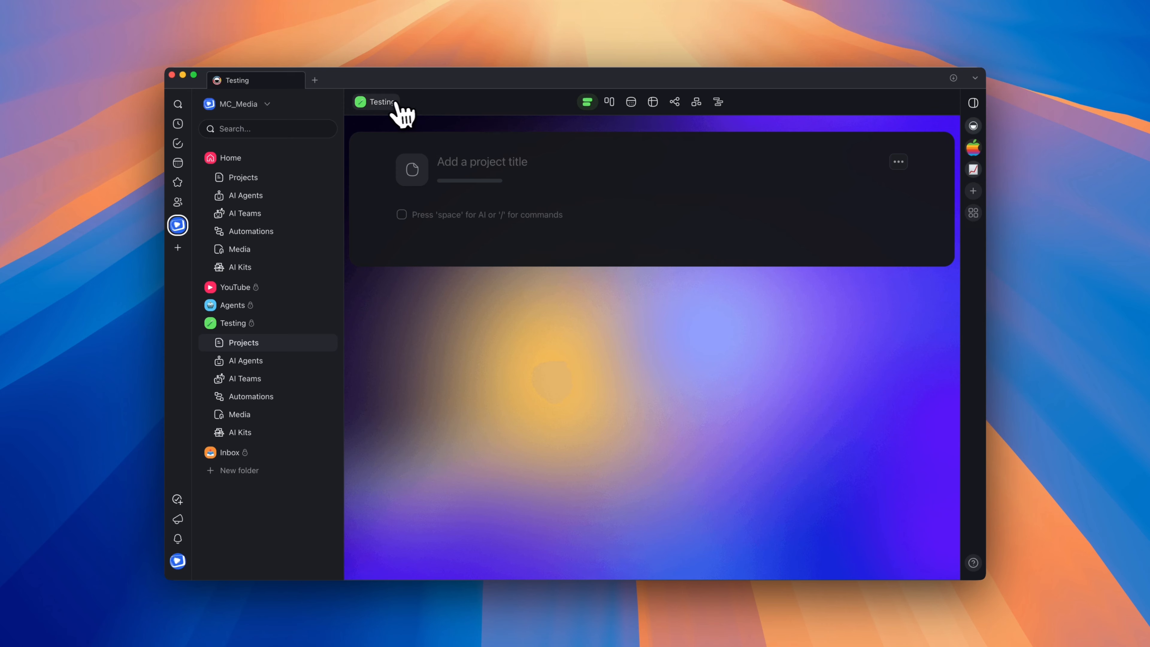
left_click(398, 105)
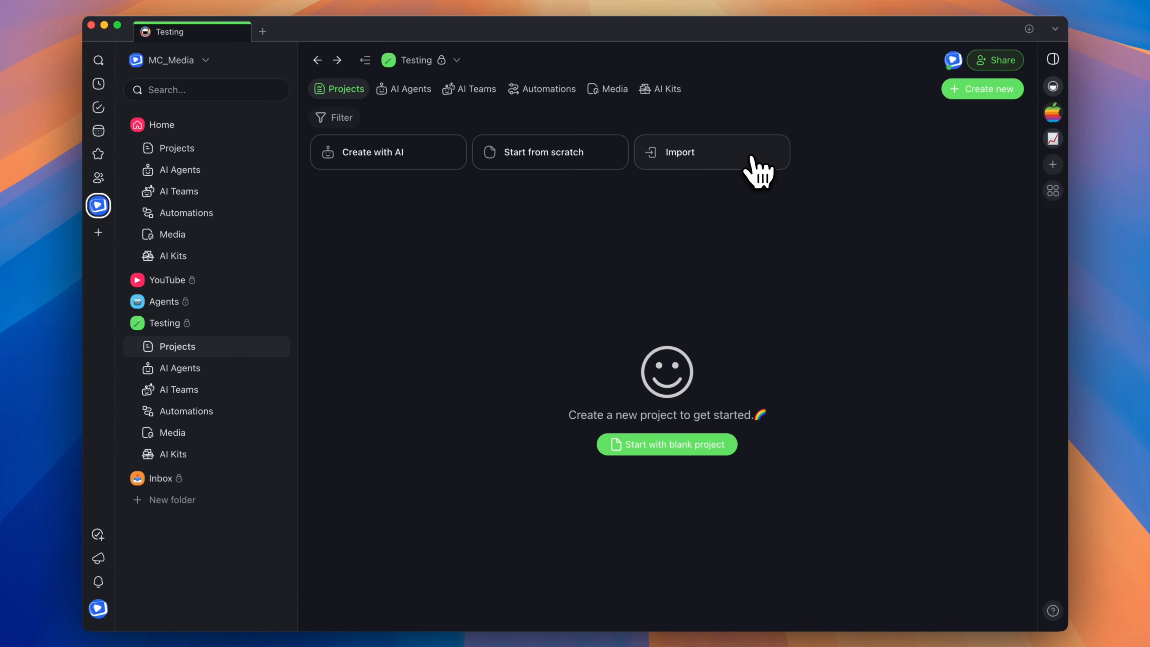
Step: Open the import options for the Testing folder, look at the Markdown import form, and expand the list of other import sources
left_click(986, 93)
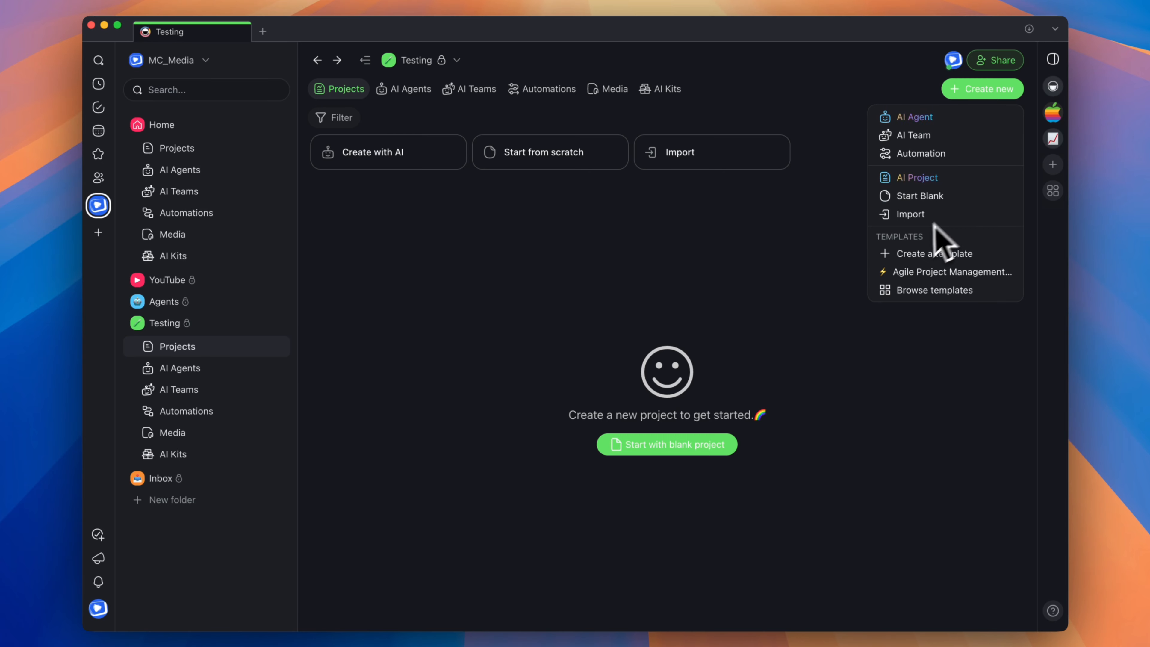
left_click(920, 214)
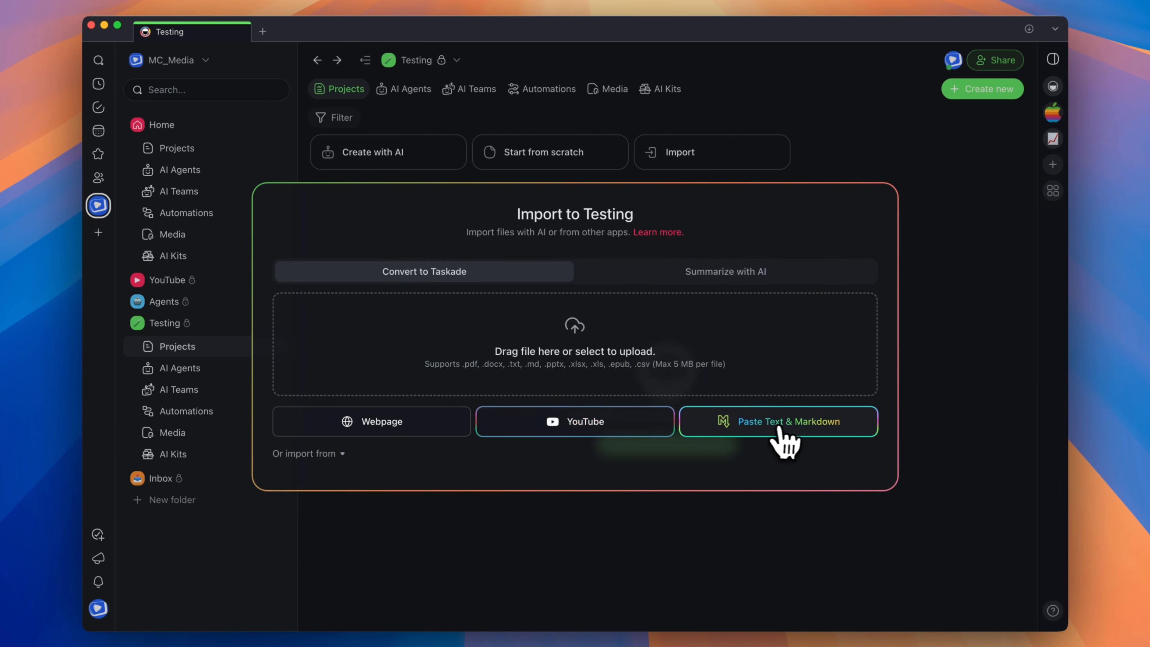
left_click(797, 429)
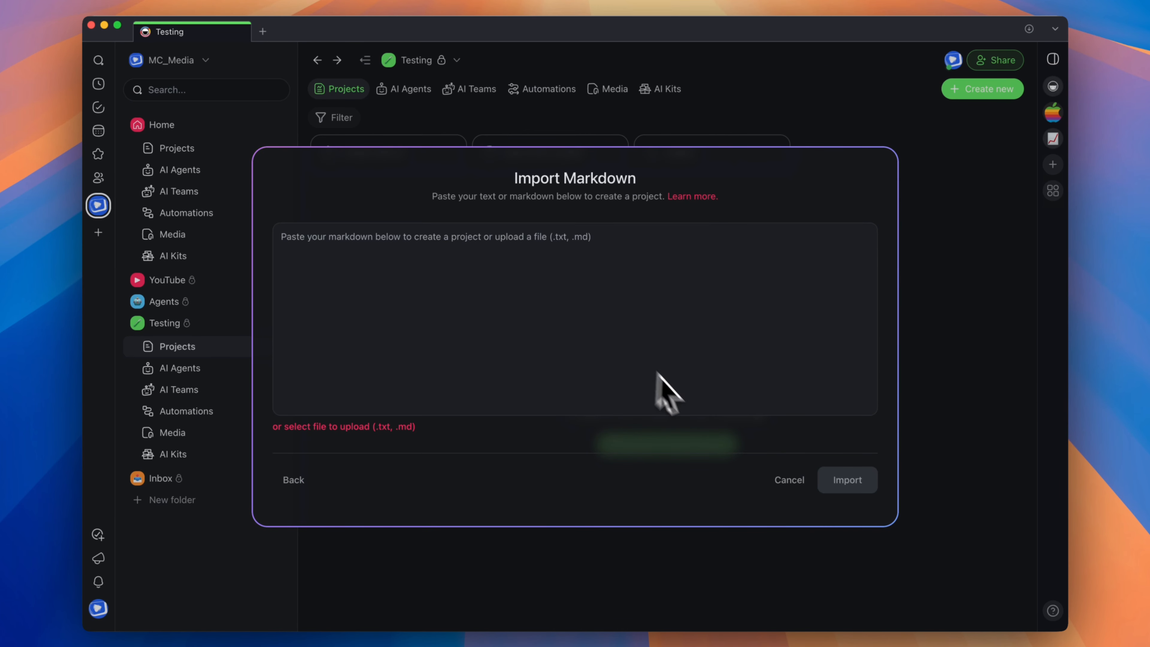
left_click(787, 488)
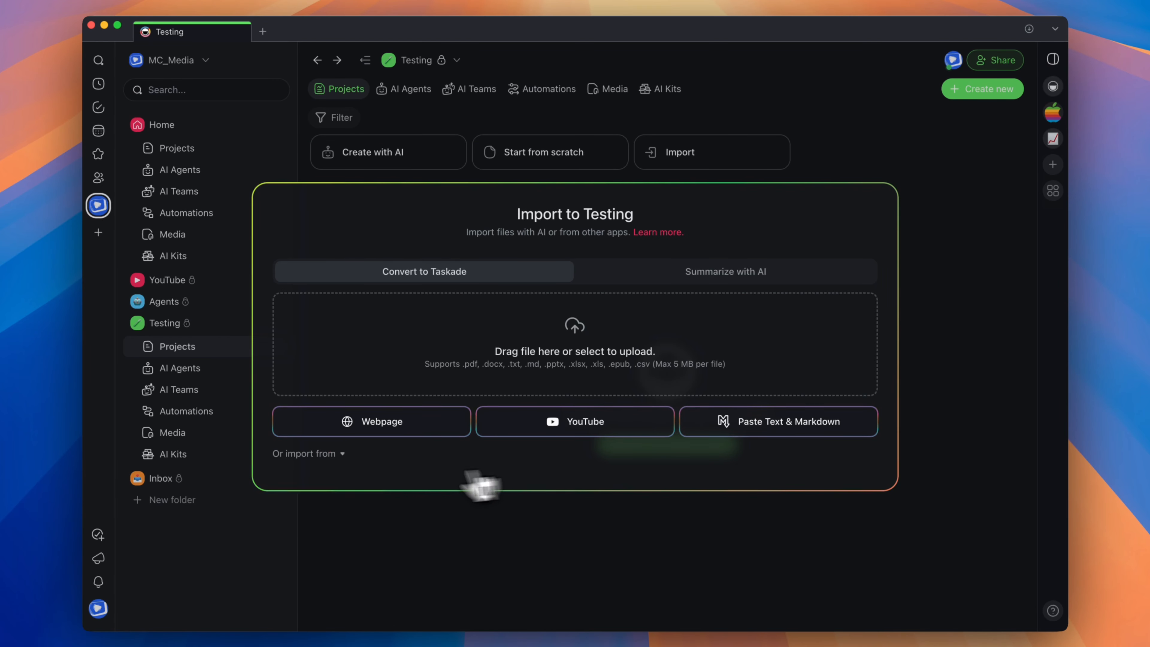
left_click(303, 453)
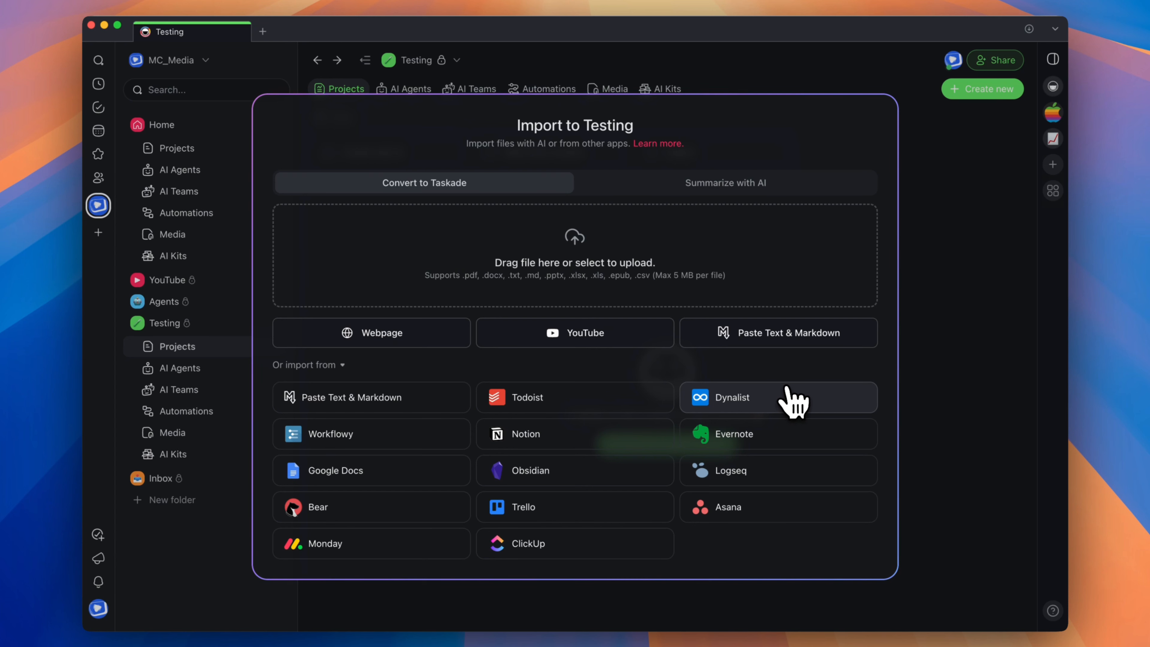
Step: Import the Markdown file Test_MarkdownFille.md from the Taskade 101 - Projects folder as a project in Testing
left_click(804, 338)
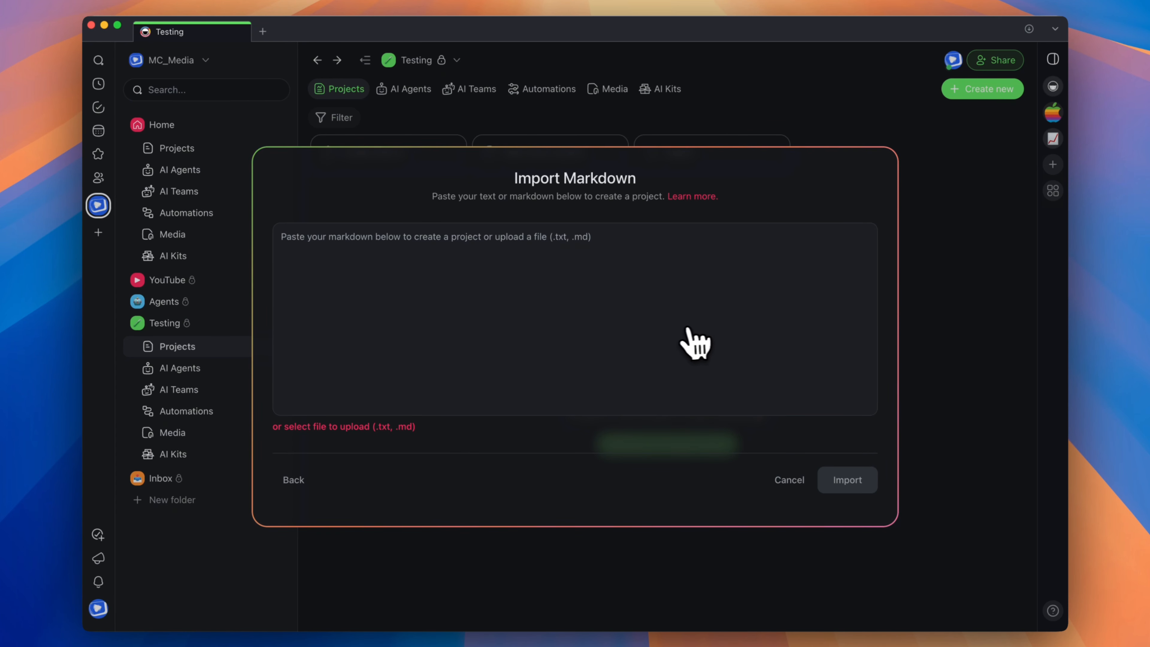
left_click(333, 427)
scroll(634, 363, "down", 3)
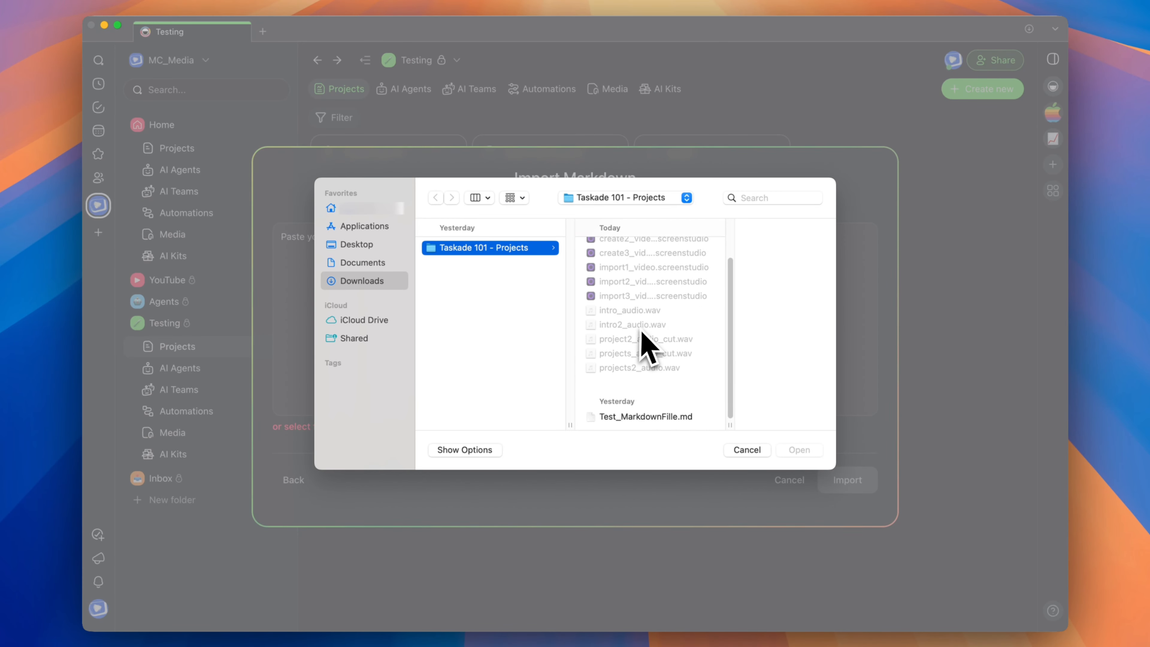
left_click(654, 417)
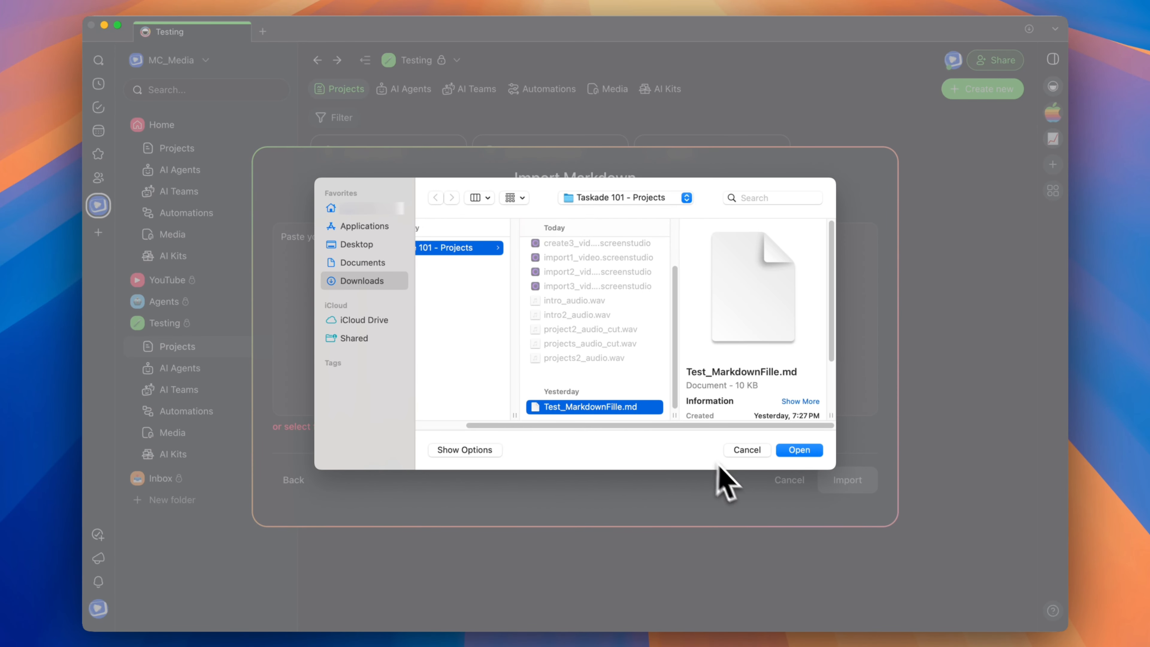
left_click(815, 454)
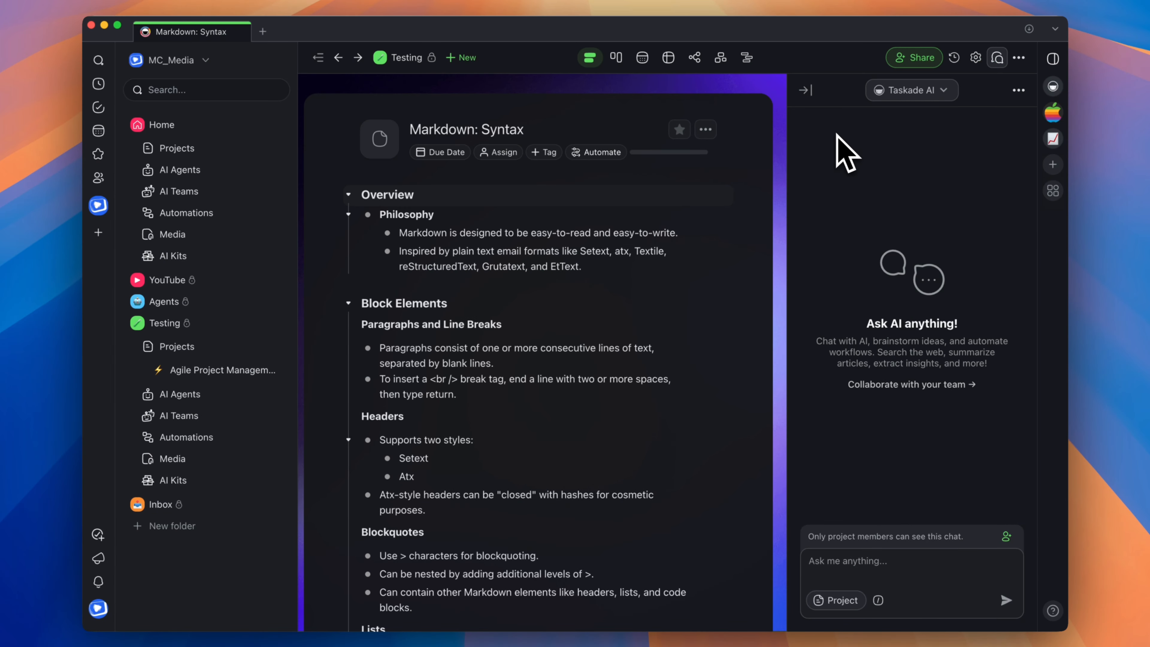
Step: Examine the sections and ordered-list example of the Markdown: Syntax project, and hide the AI chat beside it
scroll(475, 226, "down", 10)
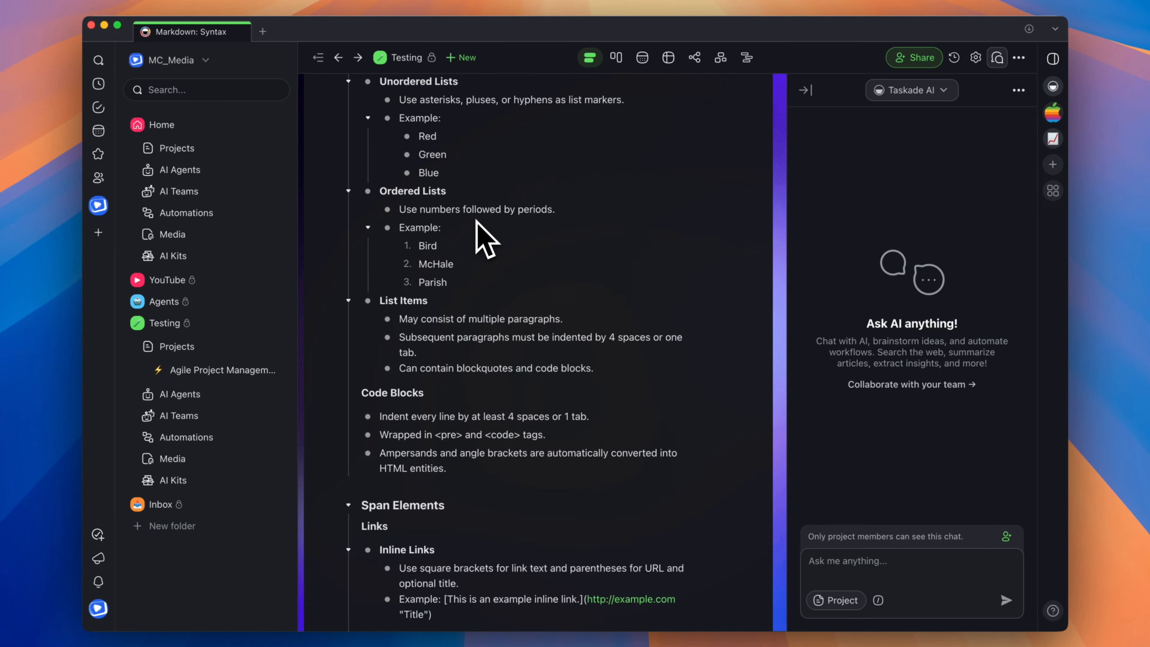
scroll(476, 222, "down", 10)
scroll(475, 226, "up", 20)
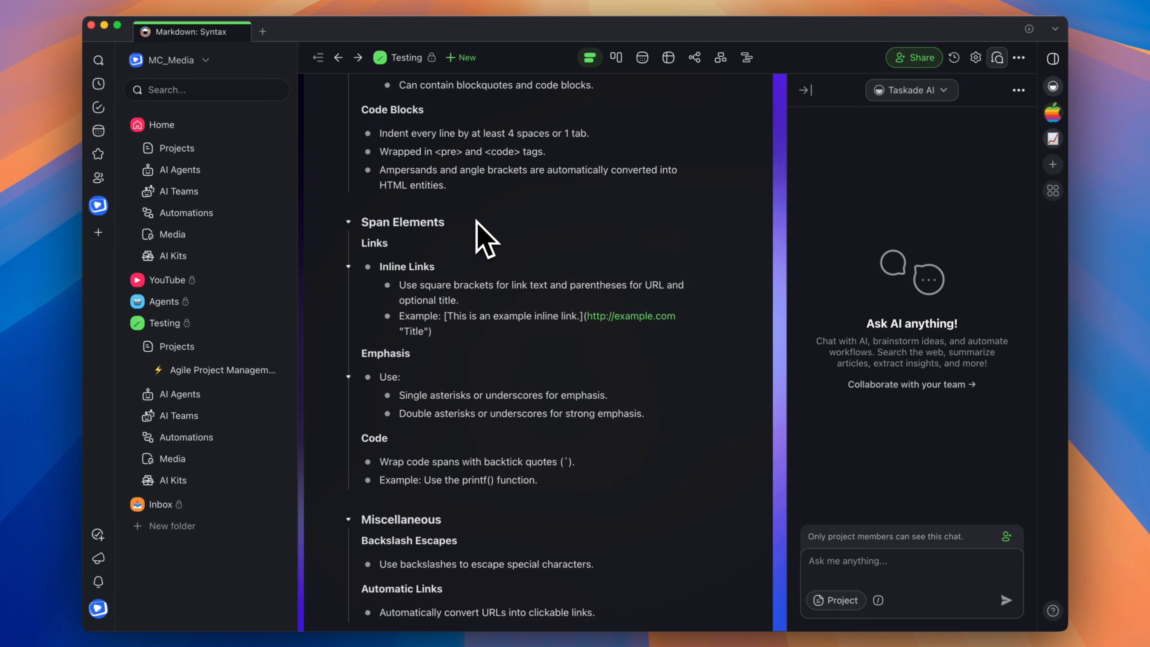
scroll(475, 226, "down", 5)
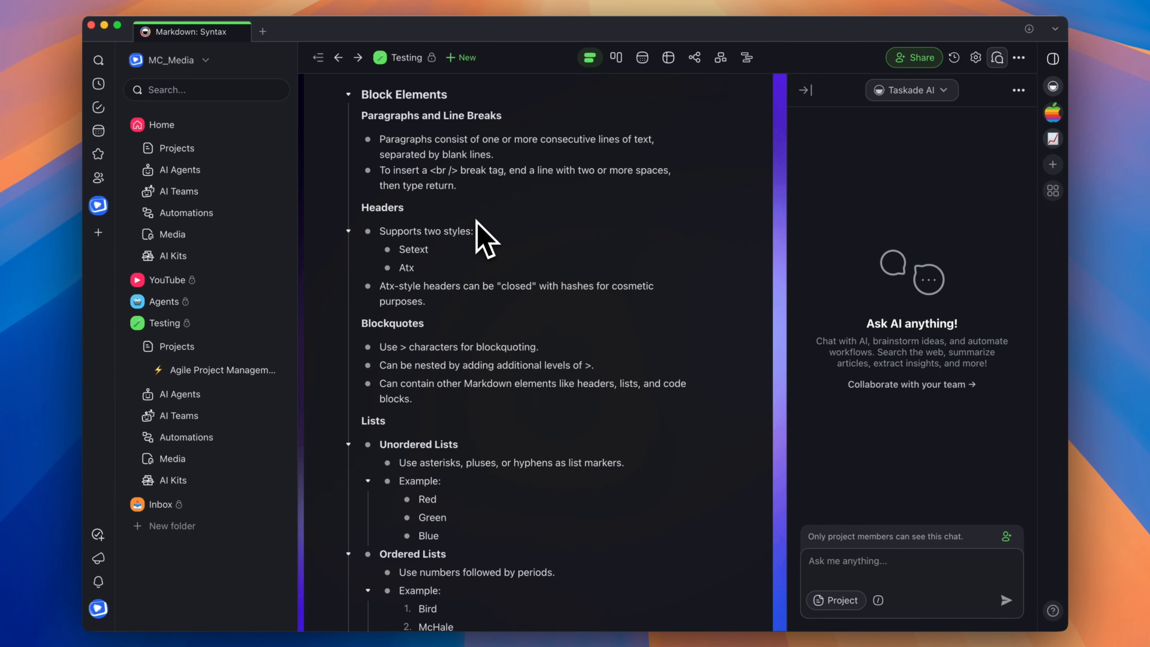
scroll(478, 224, "up", 2)
scroll(477, 231, "down", 6)
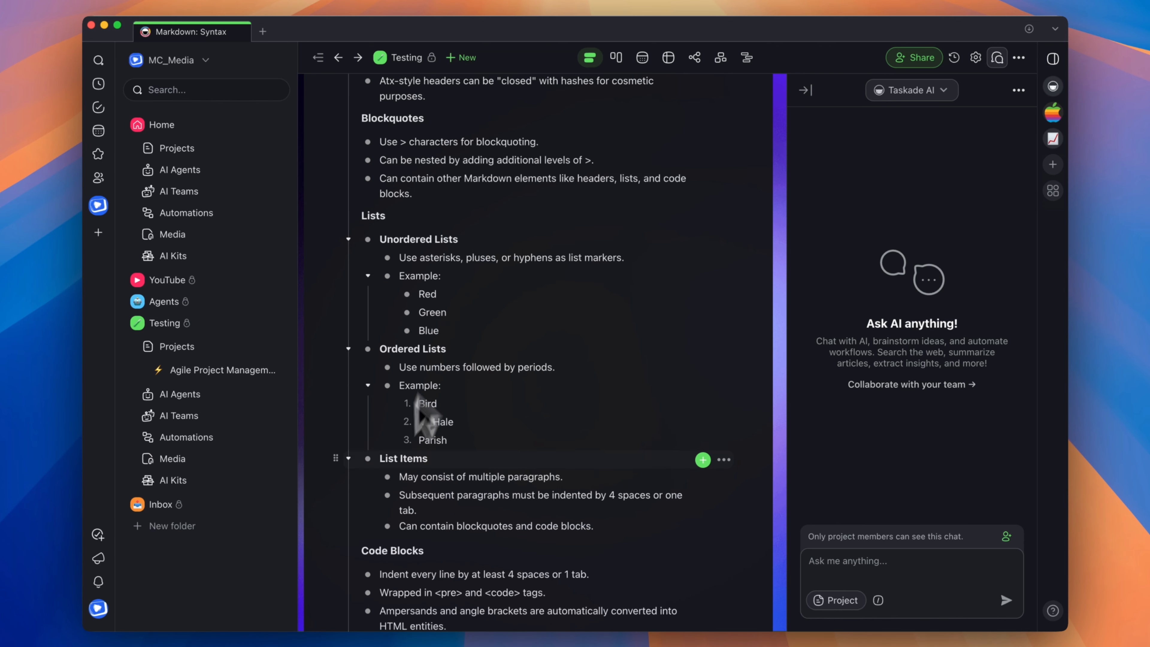
left_click_drag(450, 430, 436, 385)
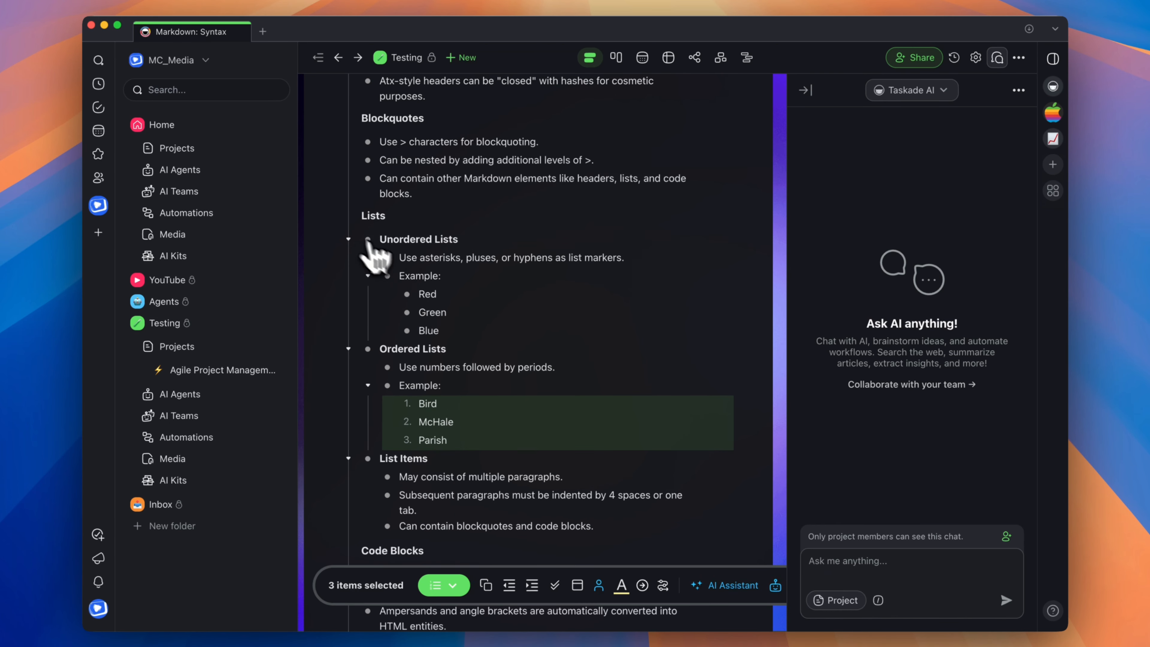
scroll(495, 304, "up", 15)
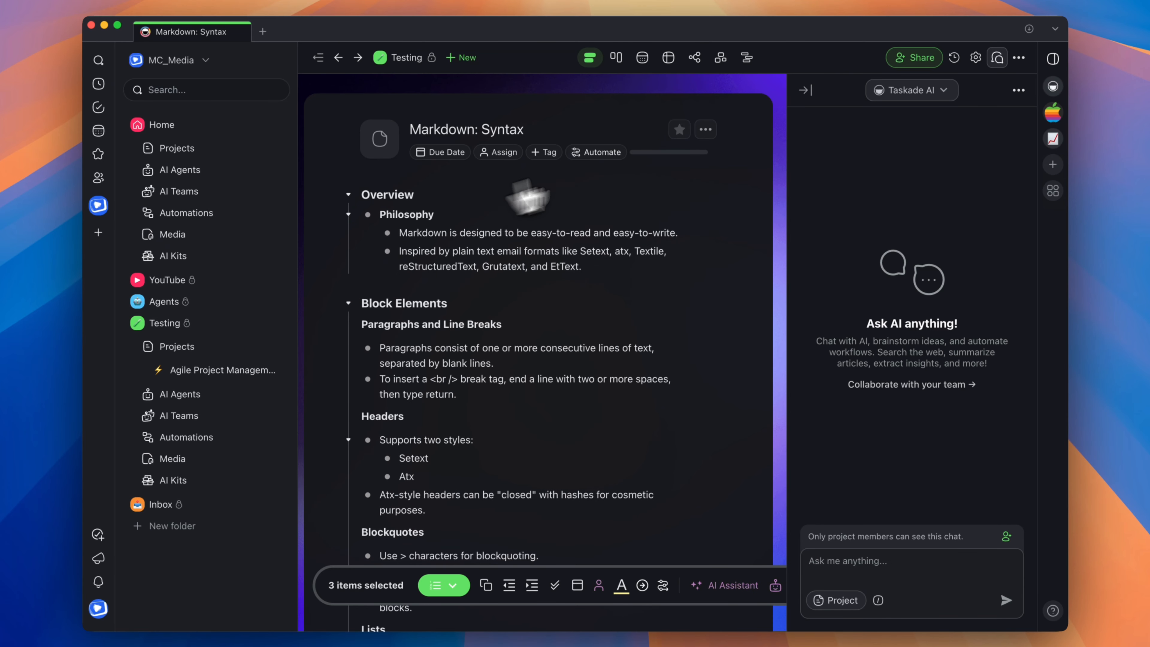
left_click(806, 90)
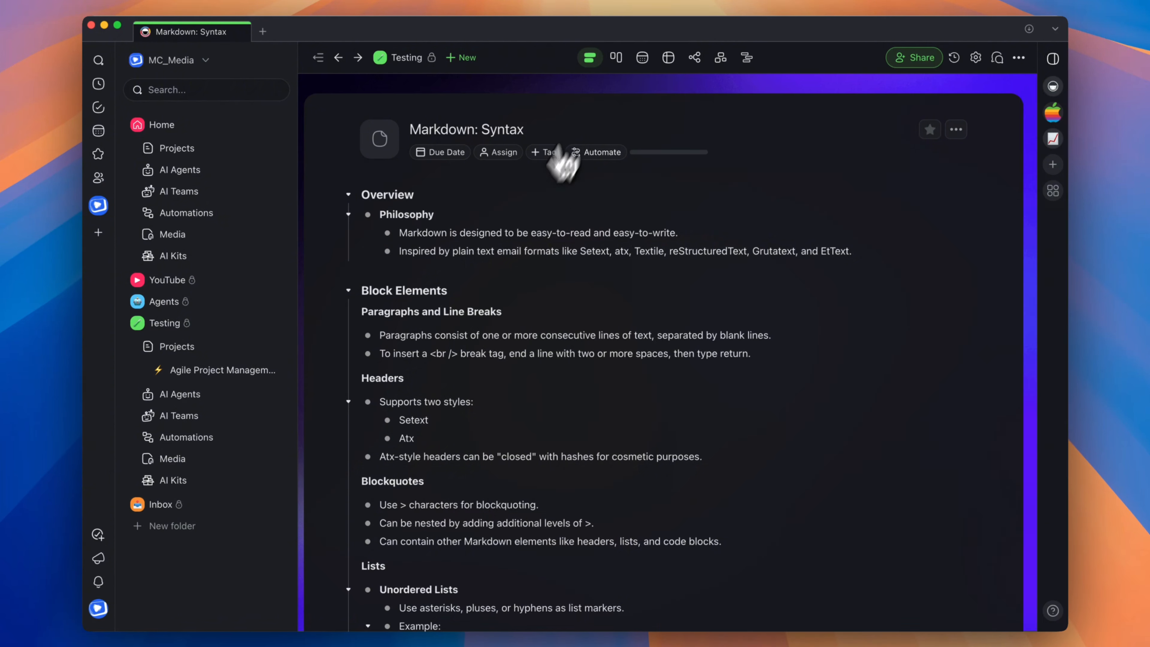
left_click(405, 58)
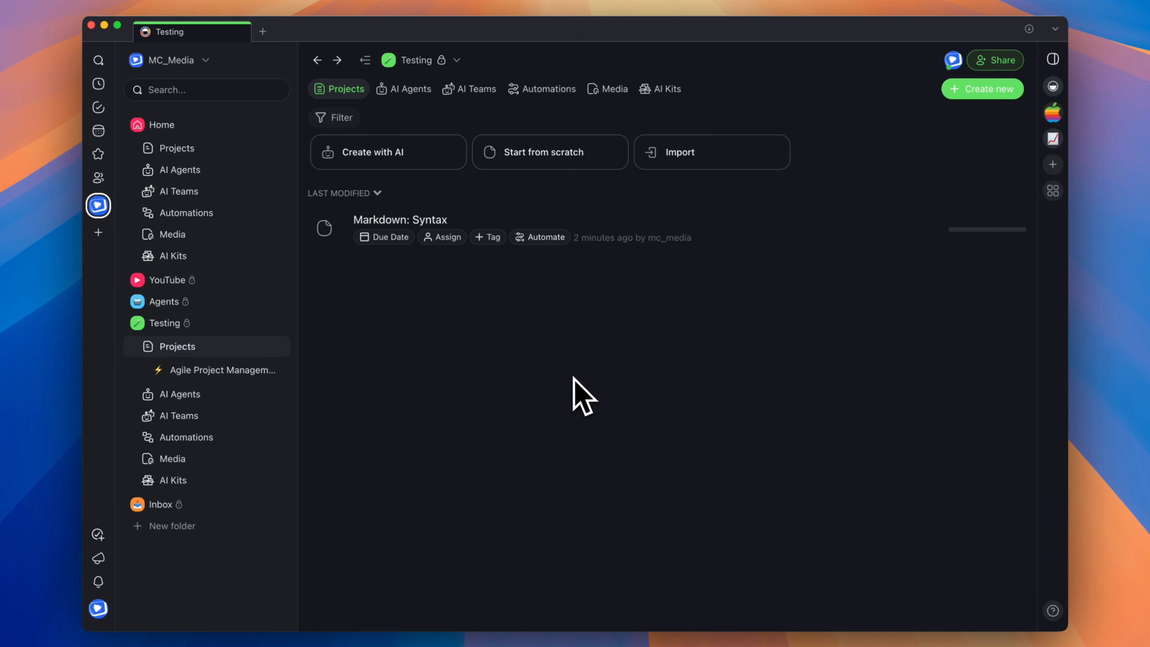
left_click(720, 158)
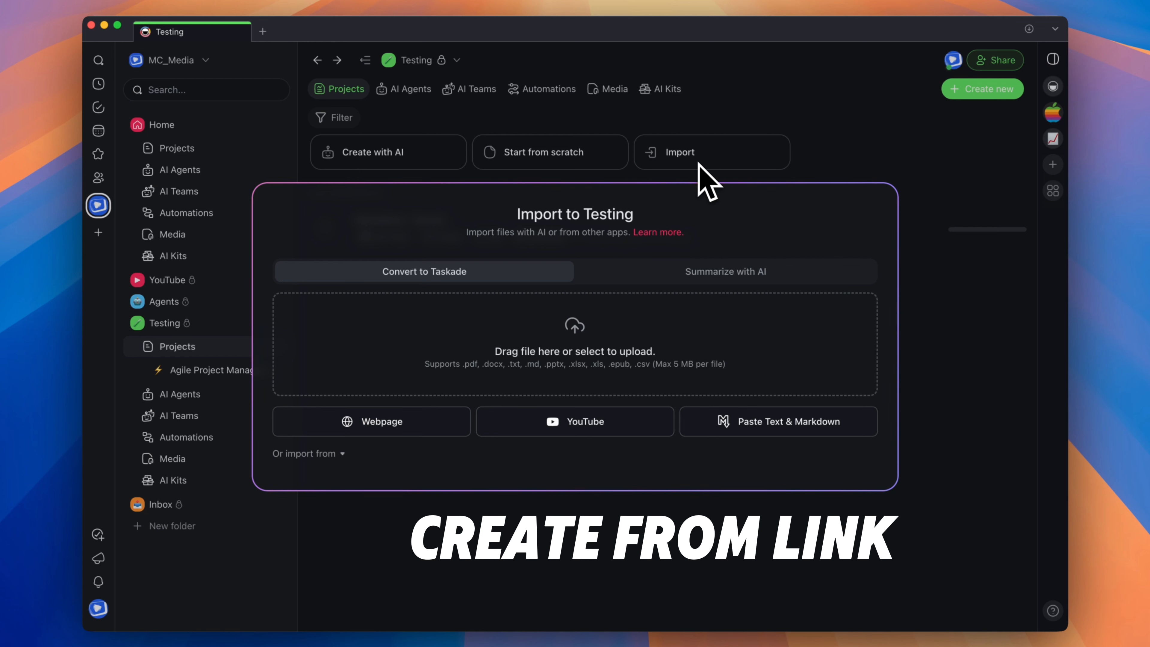
left_click(415, 429)
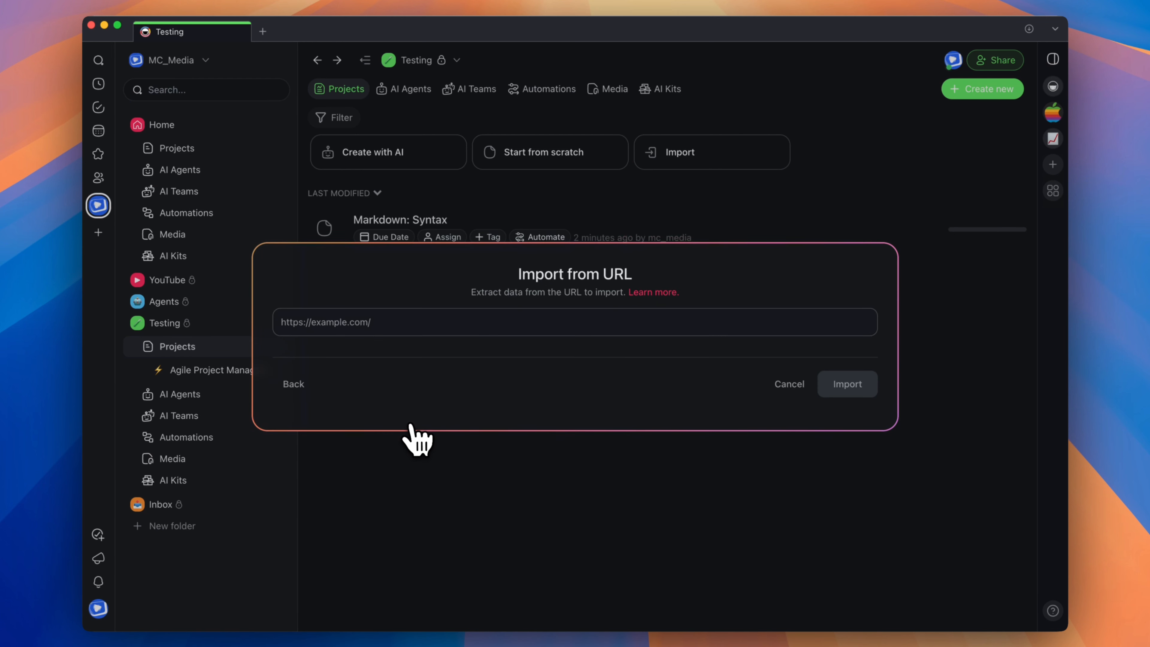
left_click(418, 325)
type("https://help.taskade.com/en/articles/8958369-start-here")
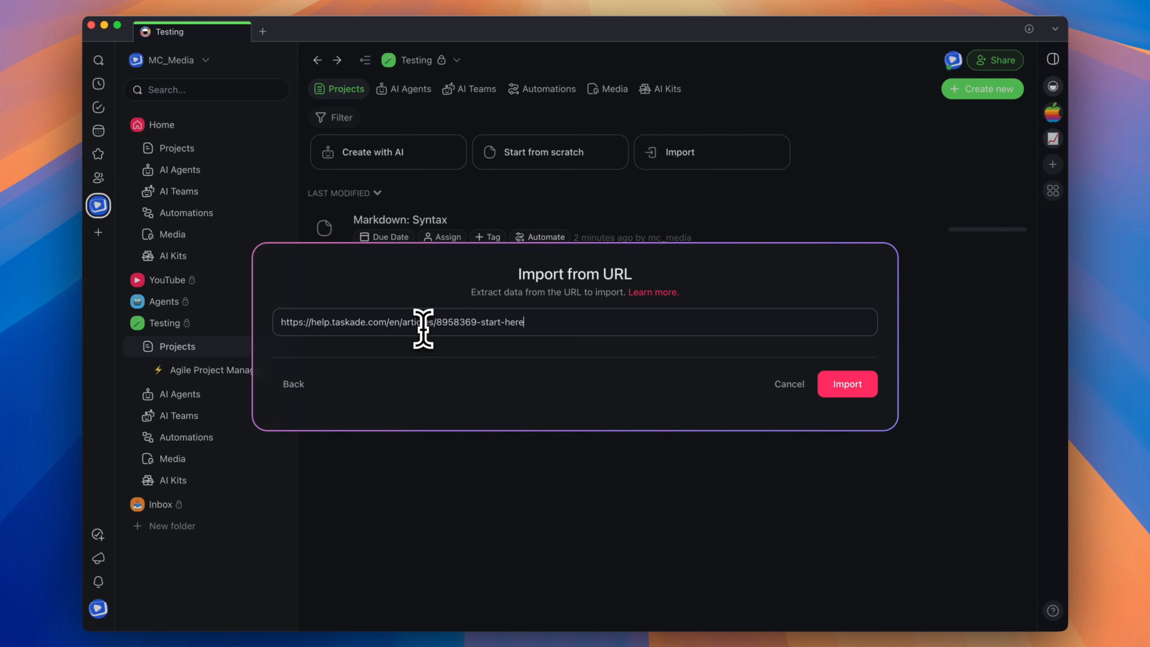
left_click(847, 386)
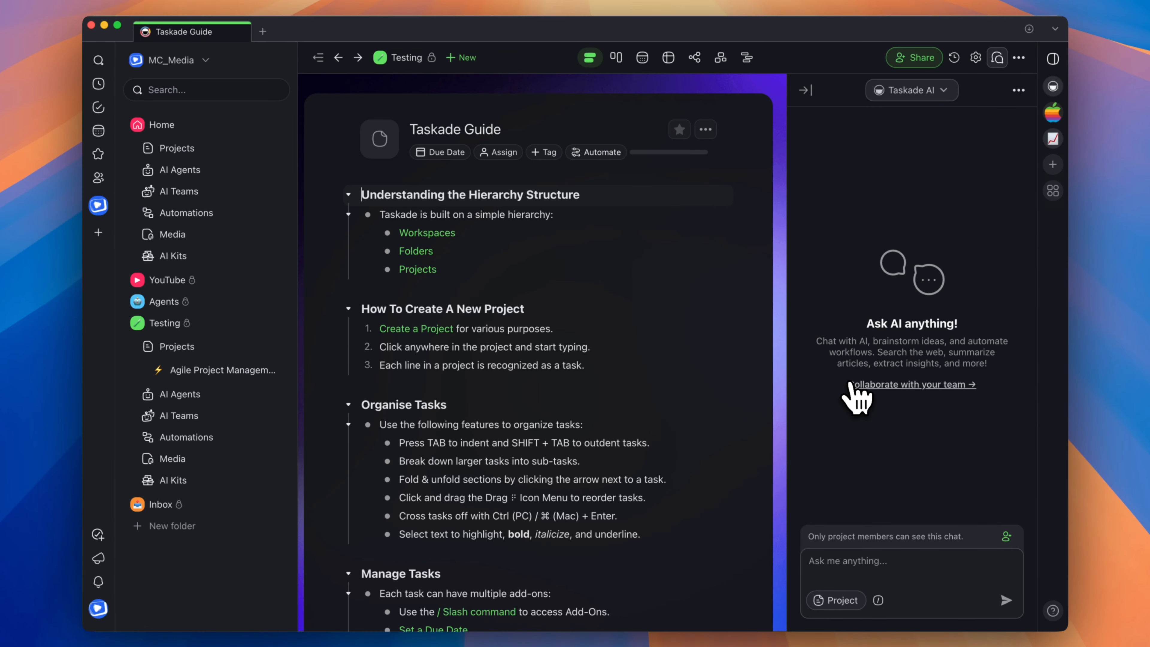
Step: Examine the sections of the Taskade Guide project and open its List View link under Project Views
scroll(591, 282, "down", 10)
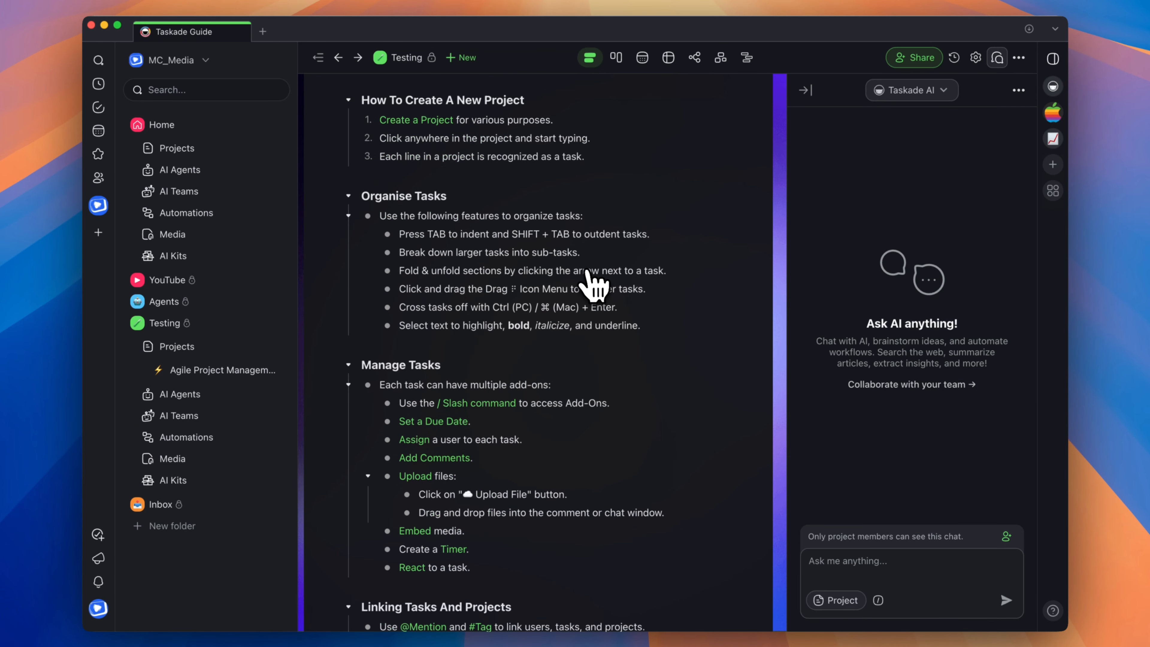
scroll(590, 283, "down", 5)
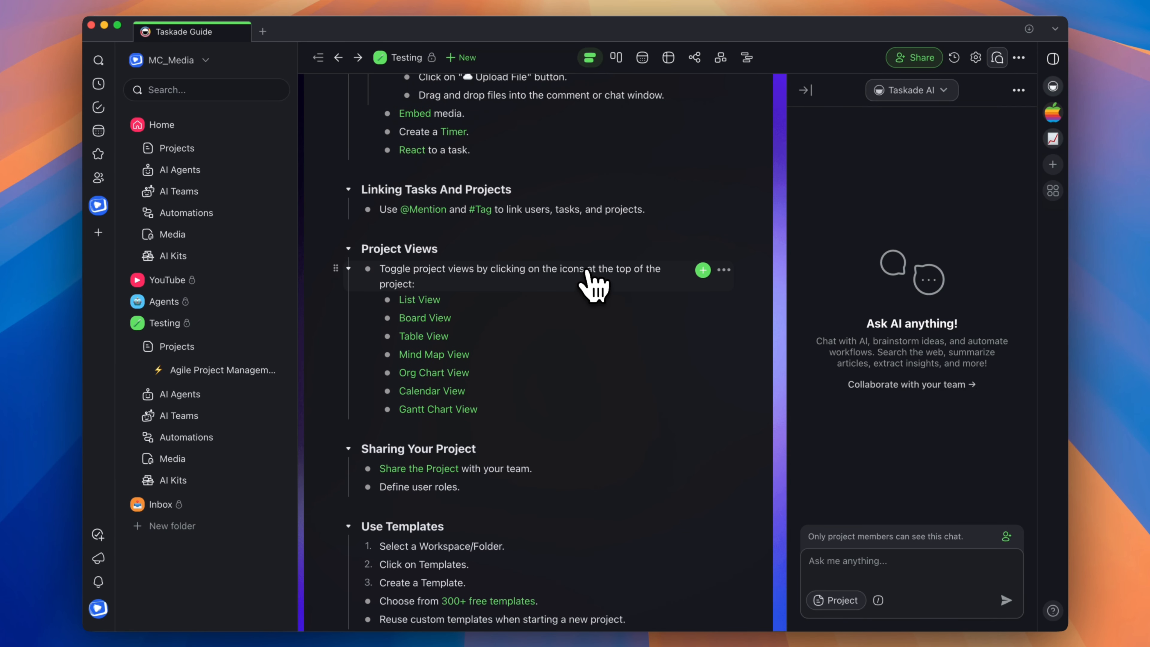
scroll(593, 285, "down", 3)
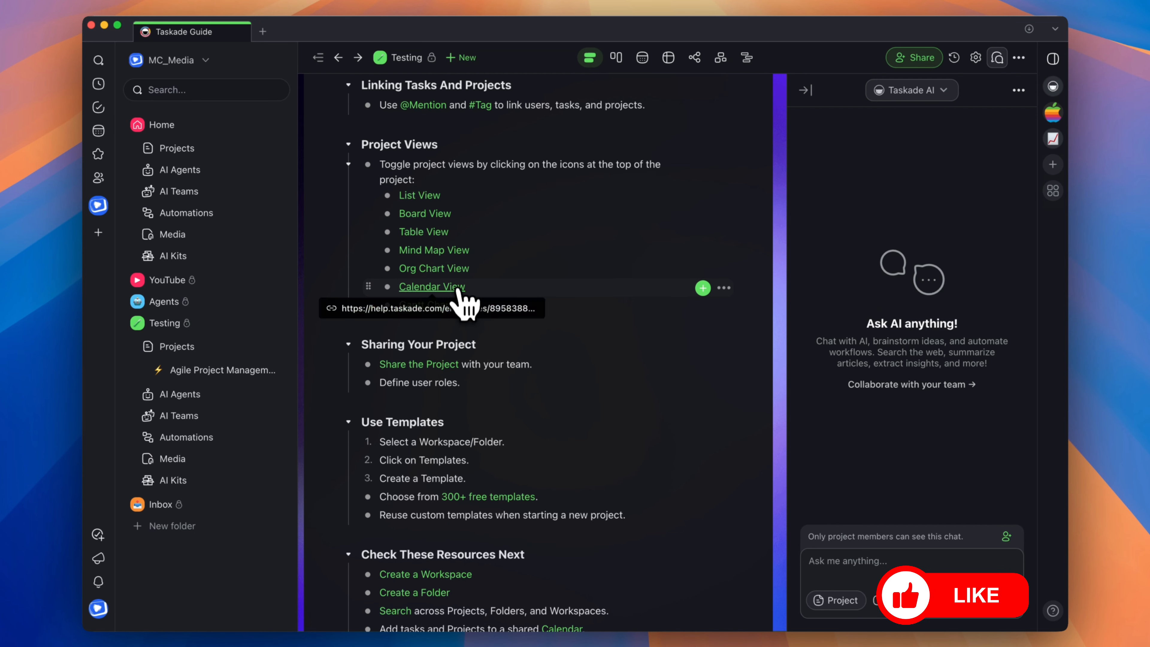
scroll(442, 329, "up", 6)
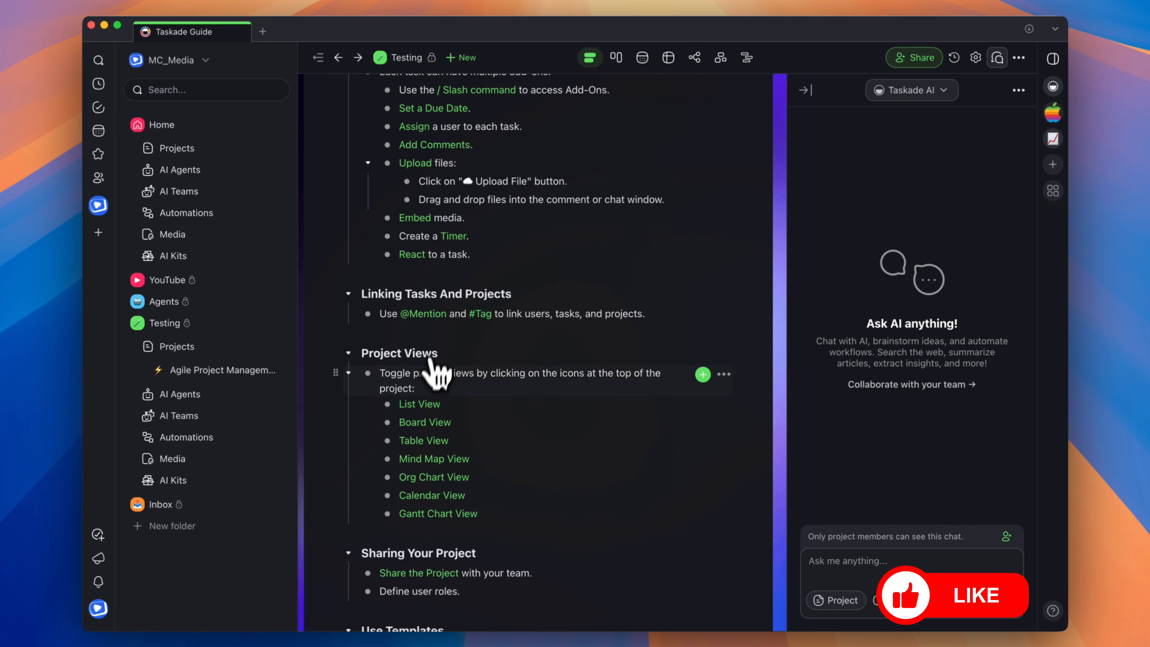
left_click(430, 405)
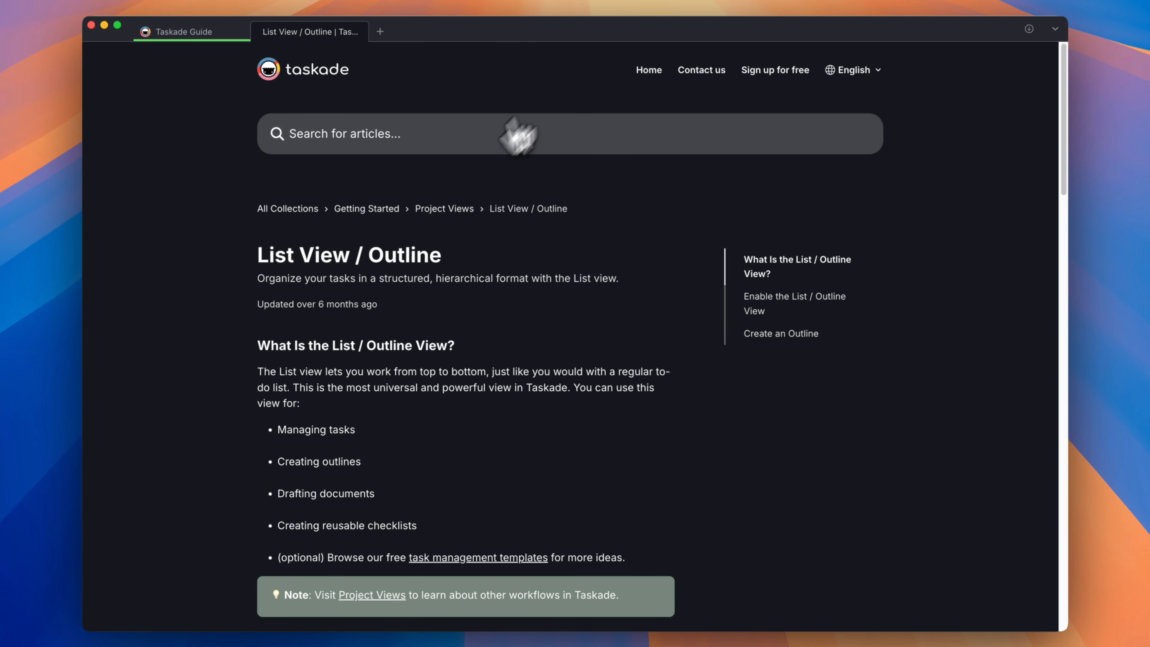
Step: Look over the List View / Outline help article, close it, and return to the Taskade Guide project
scroll(600, 276, "down", 10)
scroll(600, 275, "up", 10)
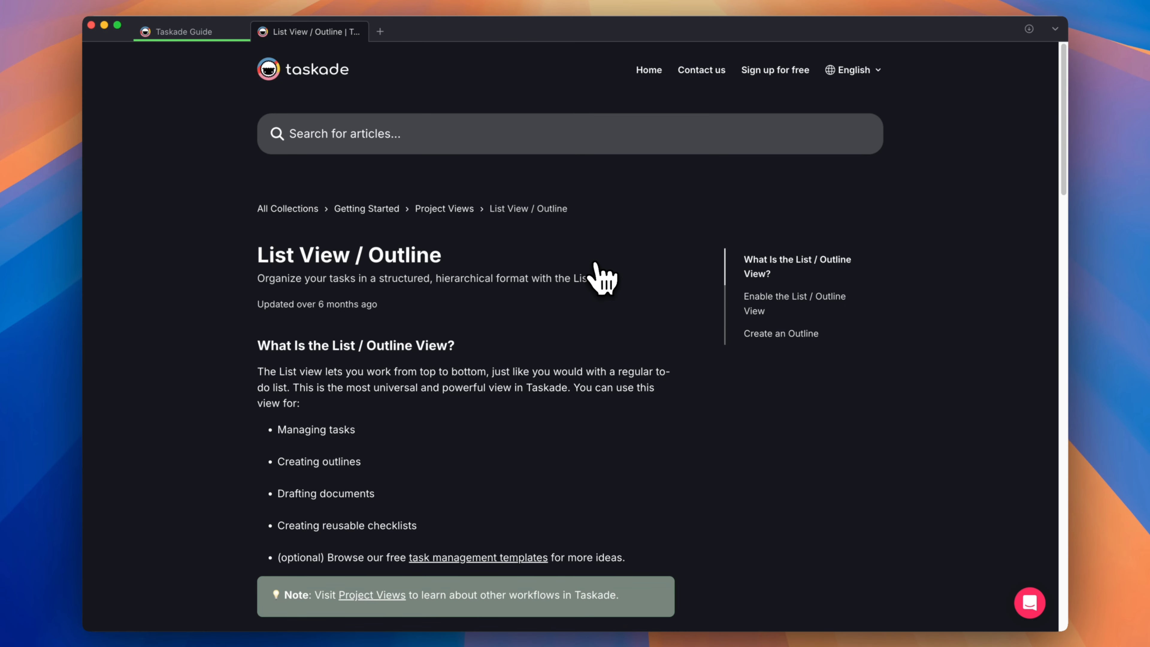
left_click(361, 32)
scroll(583, 267, "up", 10)
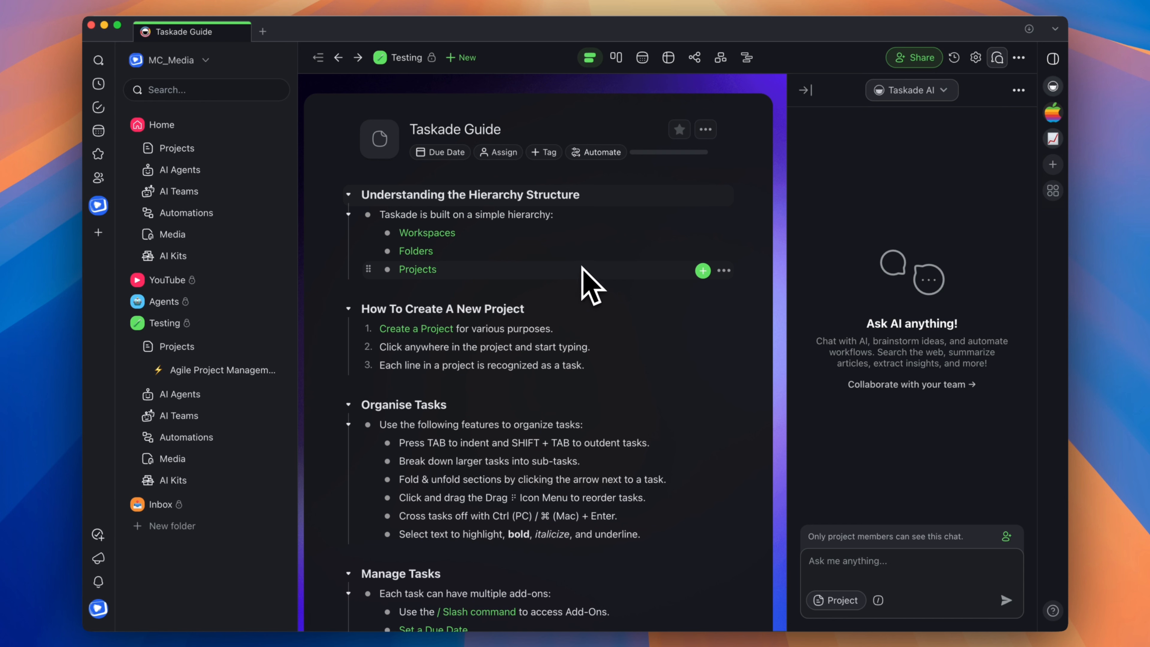
Step: Upload The-Basics-of-Training-Your-Dog.pdf from the Taskade 101 - Projects folder into Testing, using the Summarize with AI import option
left_click(407, 58)
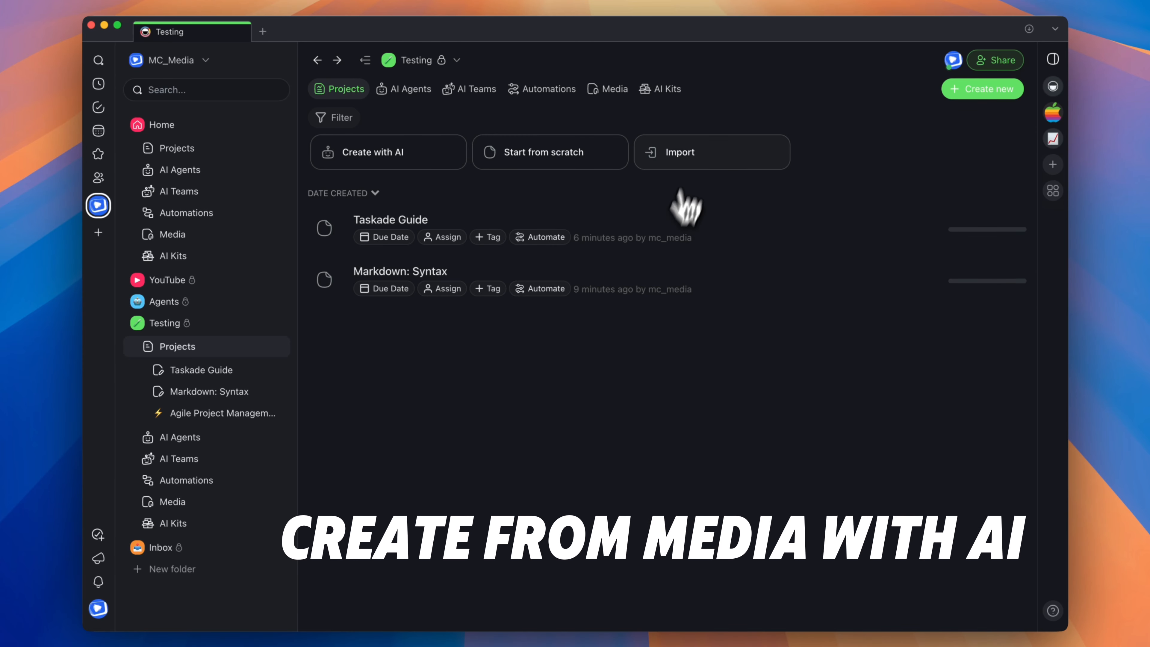
left_click(726, 160)
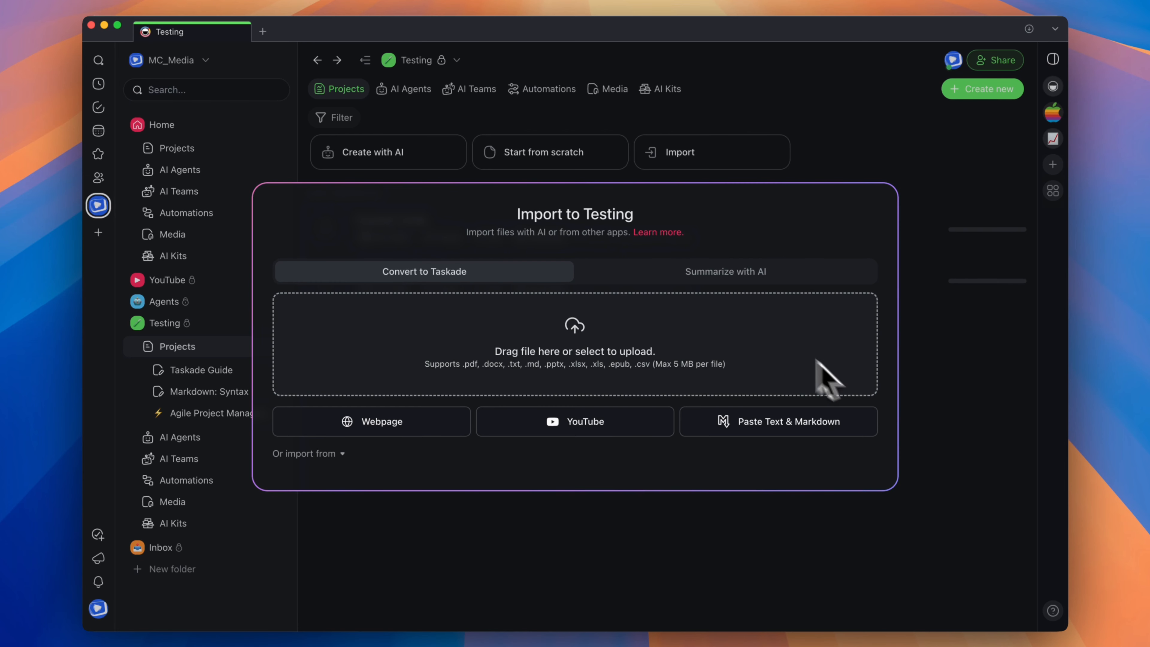
left_click(703, 277)
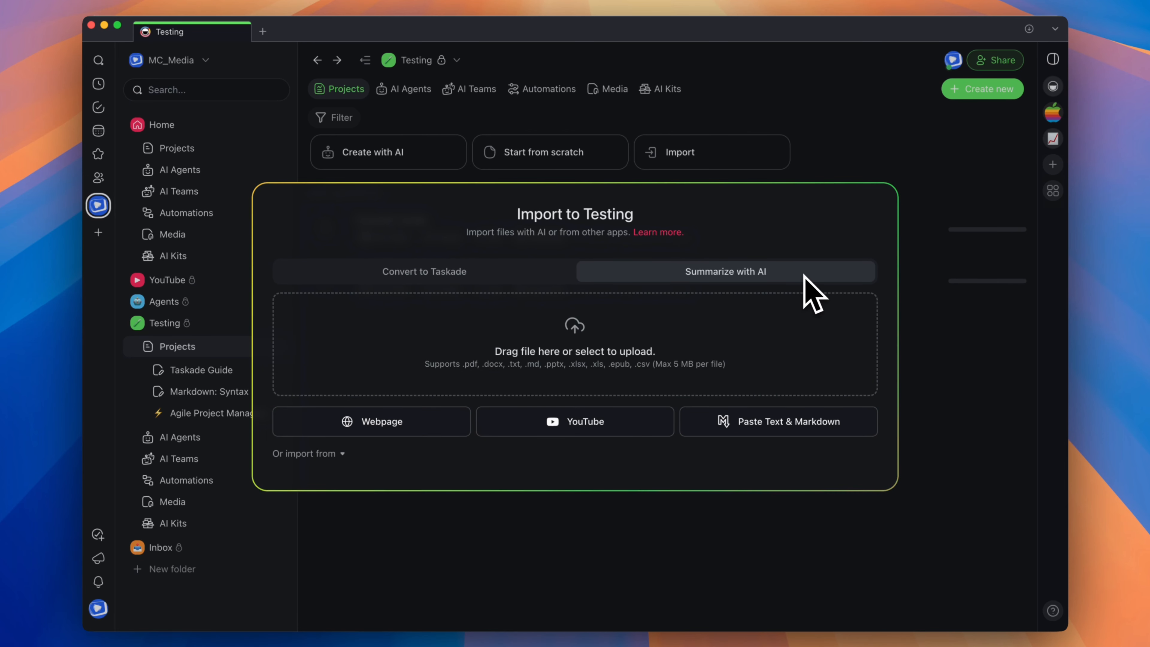
left_click(607, 349)
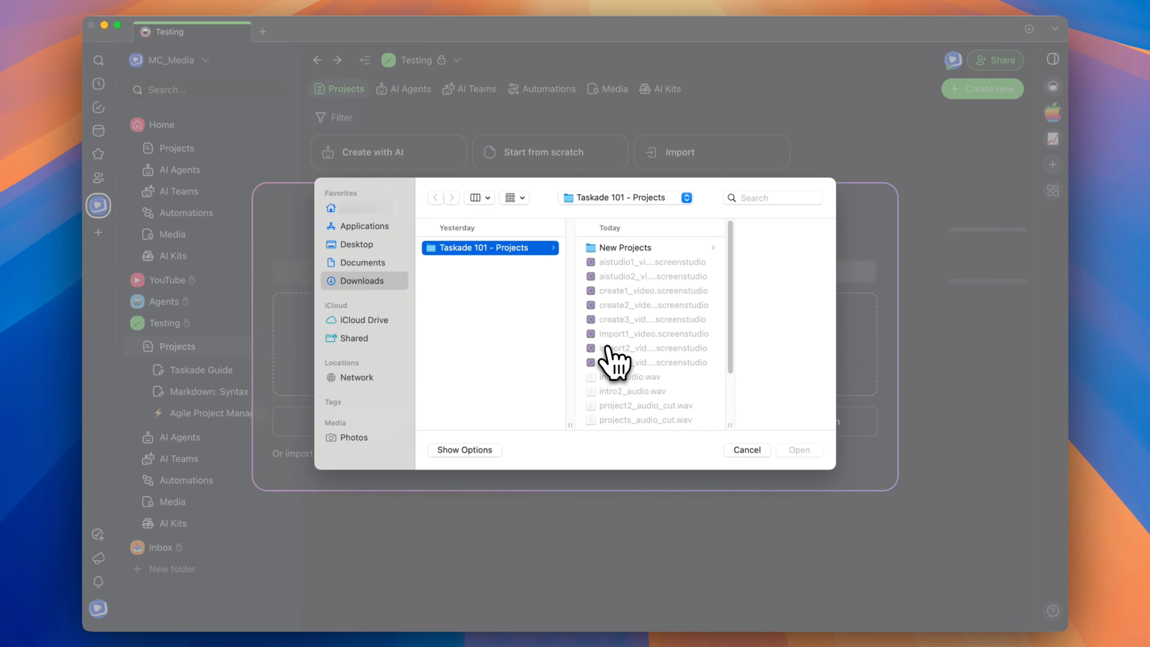
scroll(624, 360, "down", 3)
left_click(670, 368)
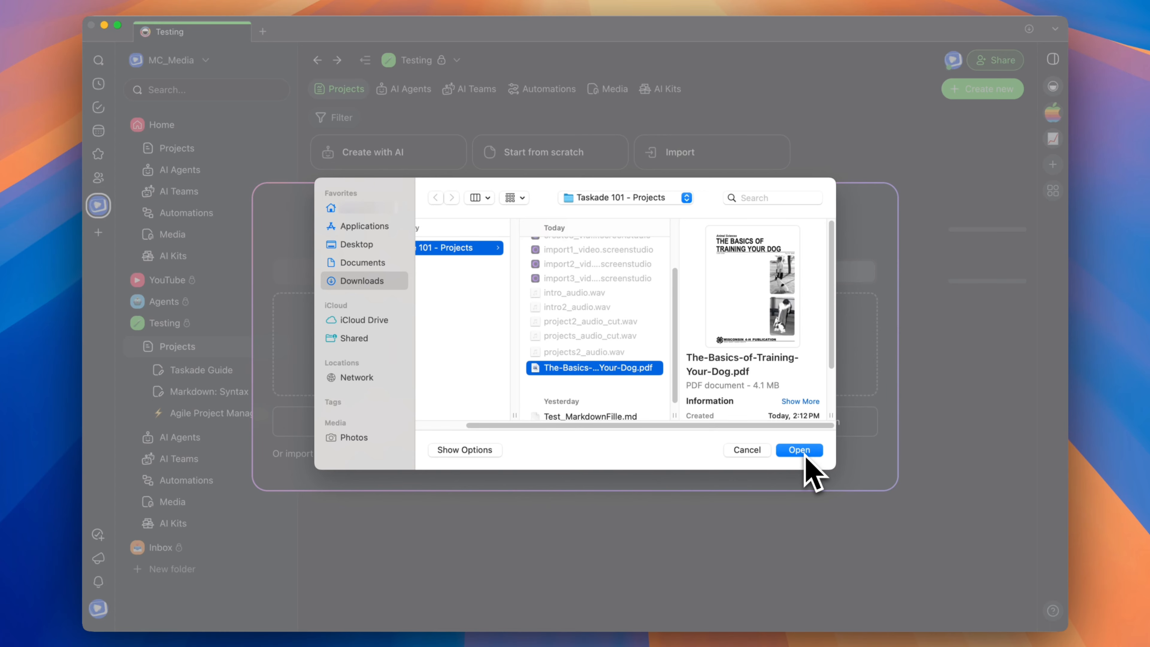
left_click(804, 453)
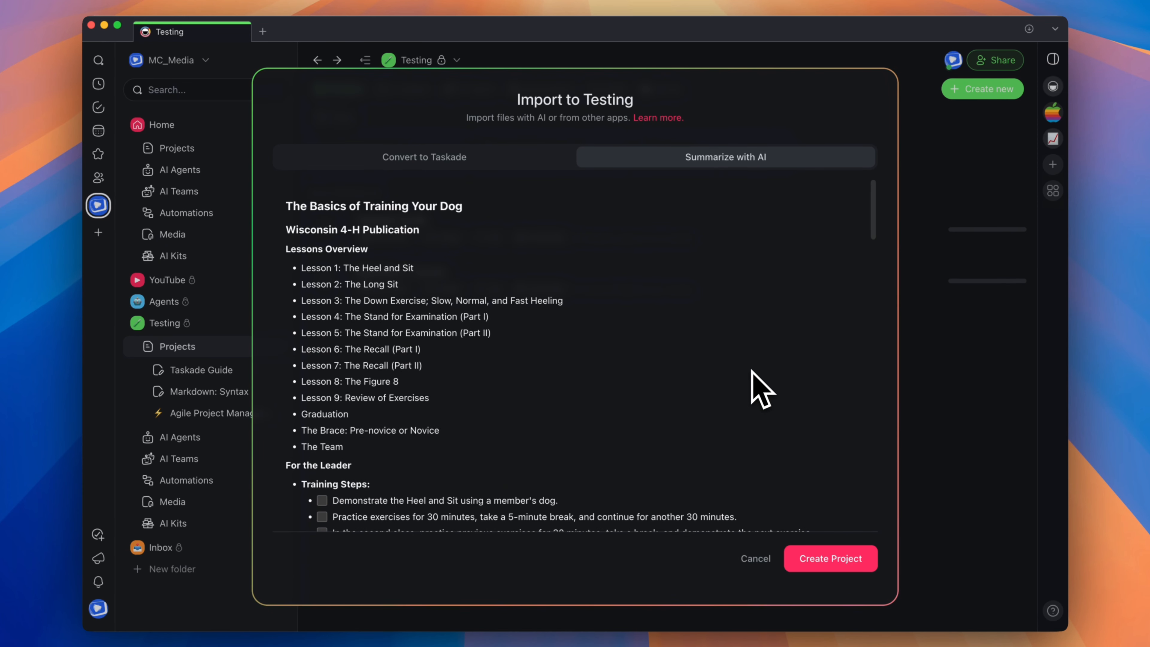
Step: Review the AI summary of the dog-training PDF through to The Team section and create a project from it
scroll(761, 389, "down", 4)
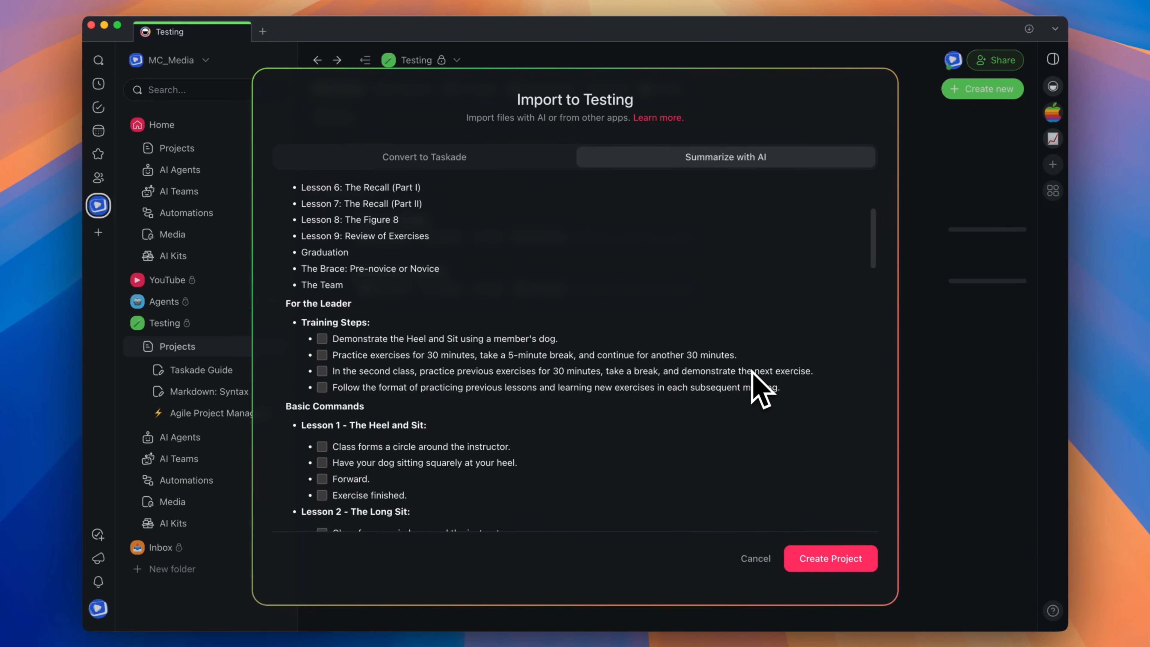
scroll(760, 390, "down", 15)
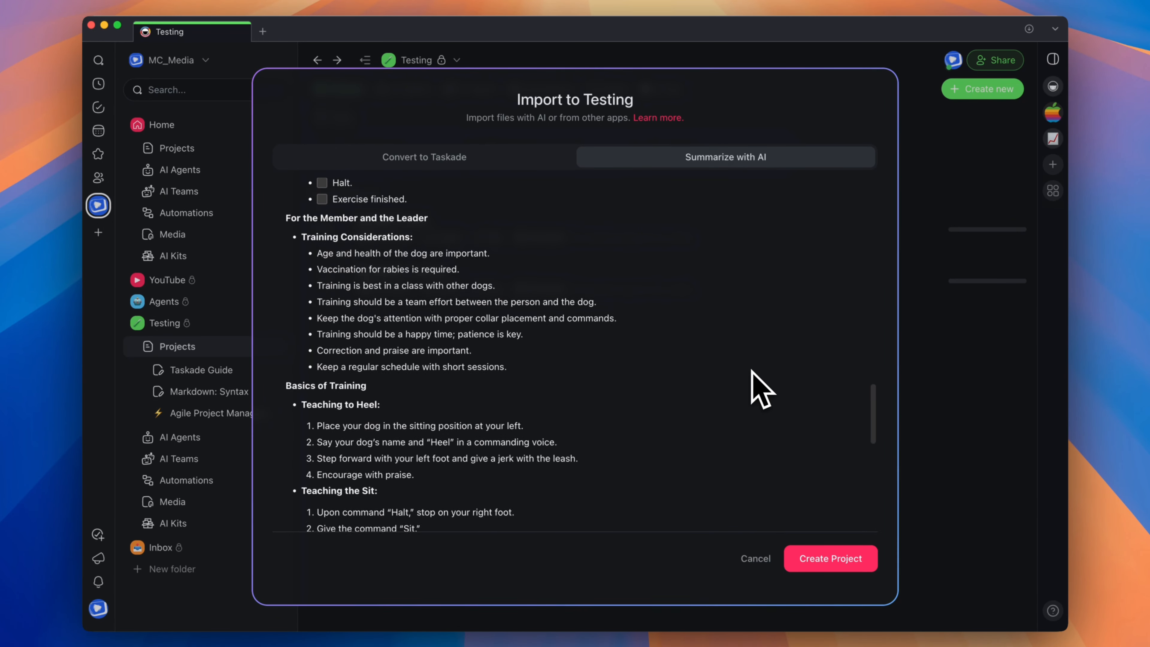
scroll(760, 389, "down", 12)
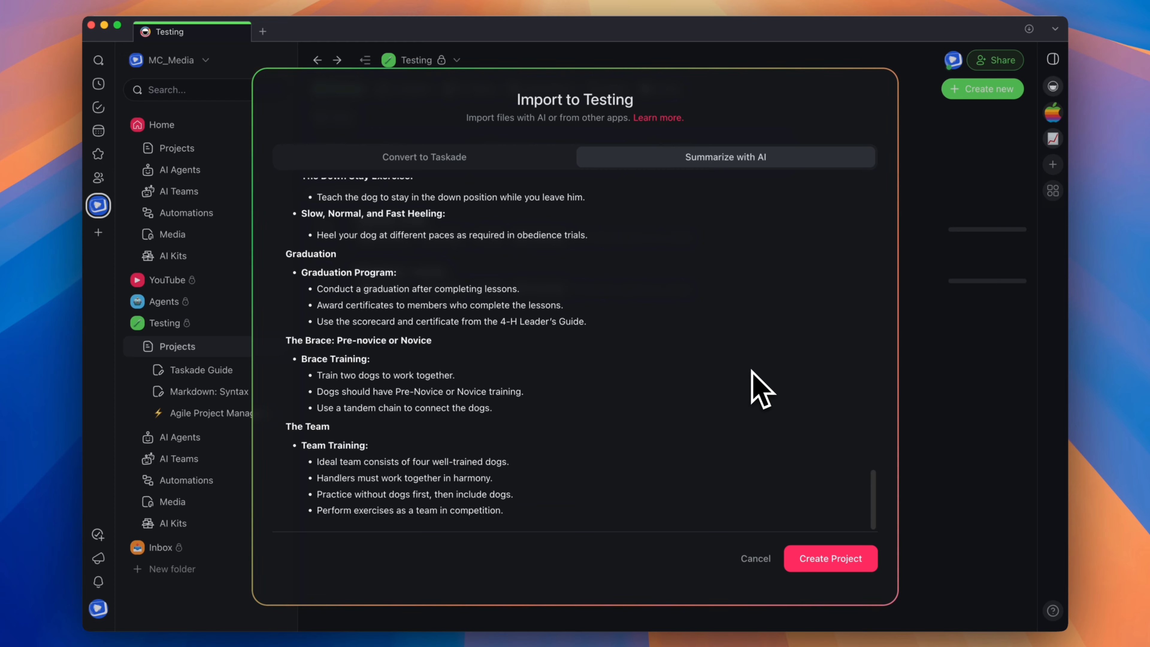
left_click(842, 560)
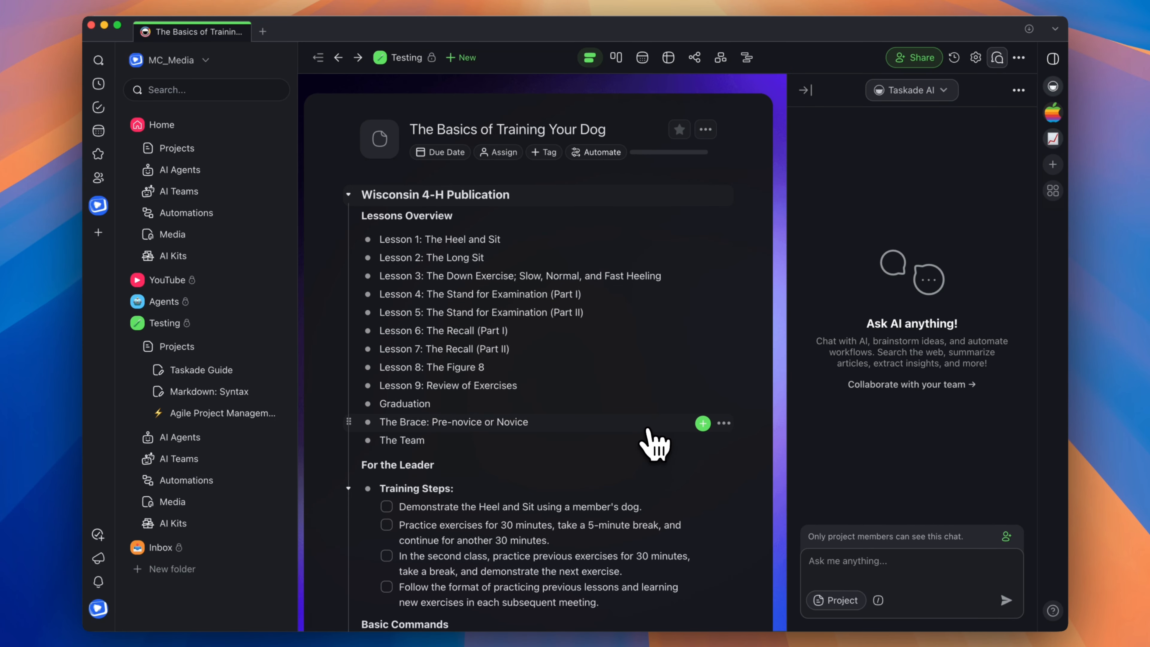
Step: Examine the lessons and training sections of The Basics of Training Your Dog project, and hide the AI chat beside it
scroll(657, 453, "down", 15)
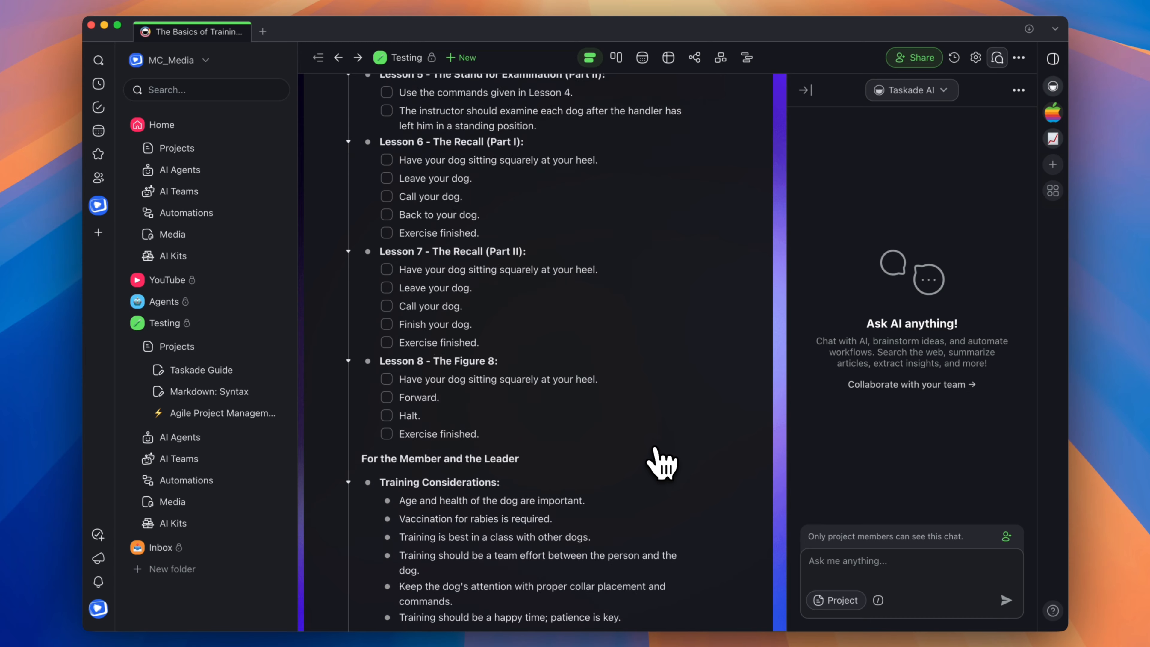
scroll(659, 453, "down", 15)
scroll(659, 453, "up", 8)
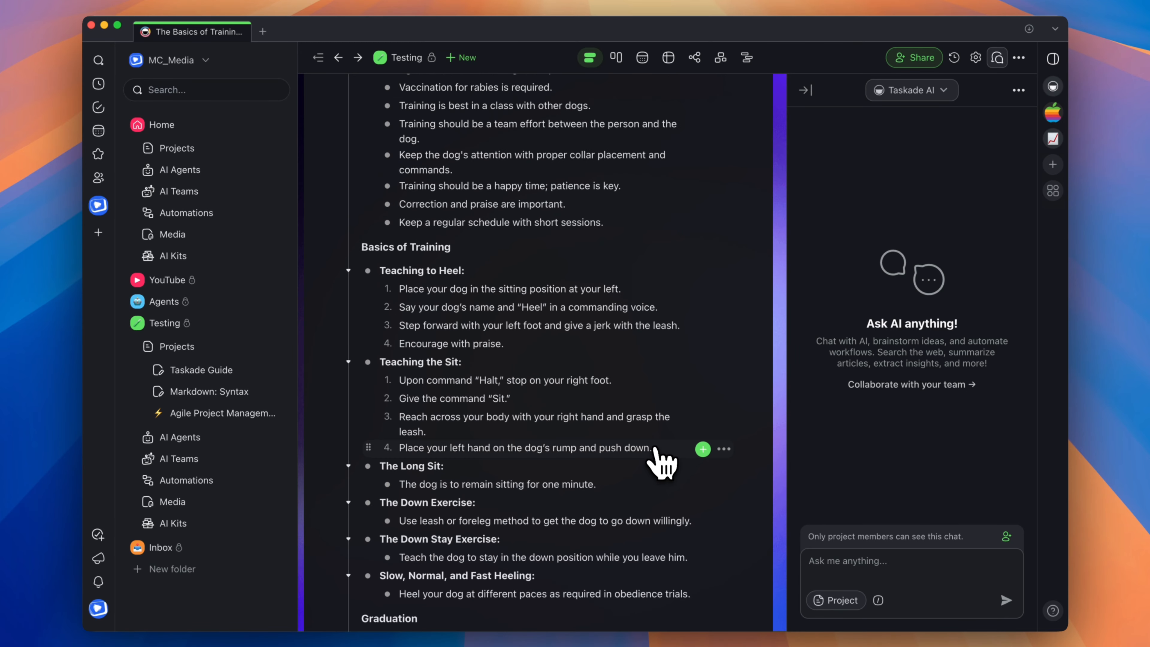
scroll(659, 453, "up", 10)
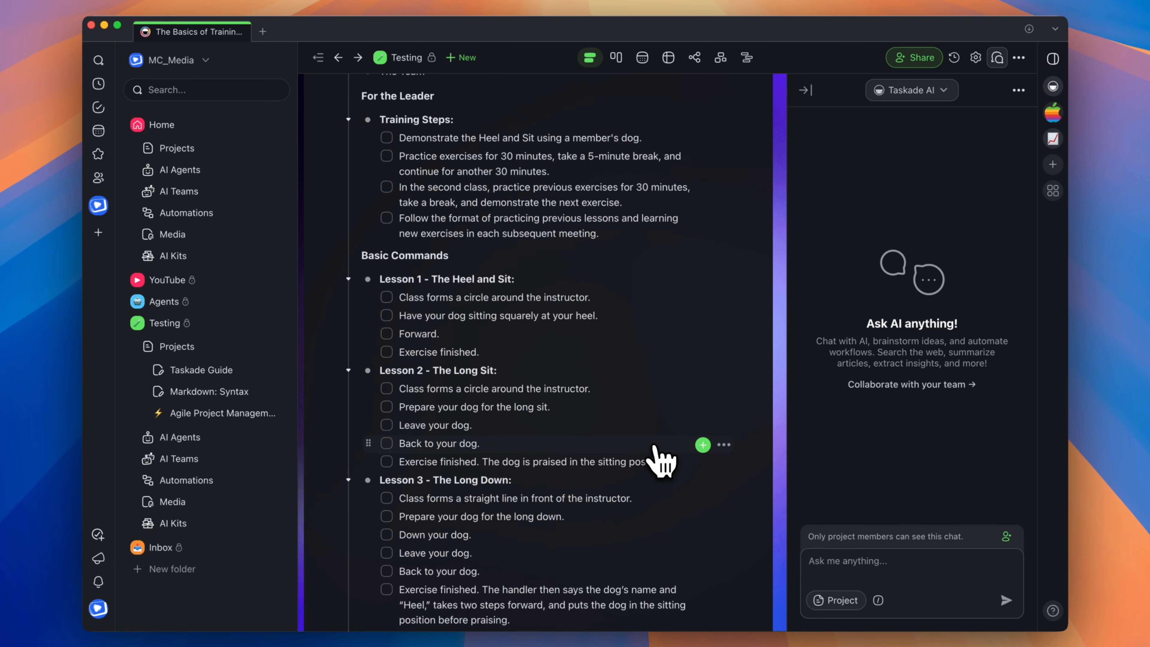
scroll(662, 460, "up", 8)
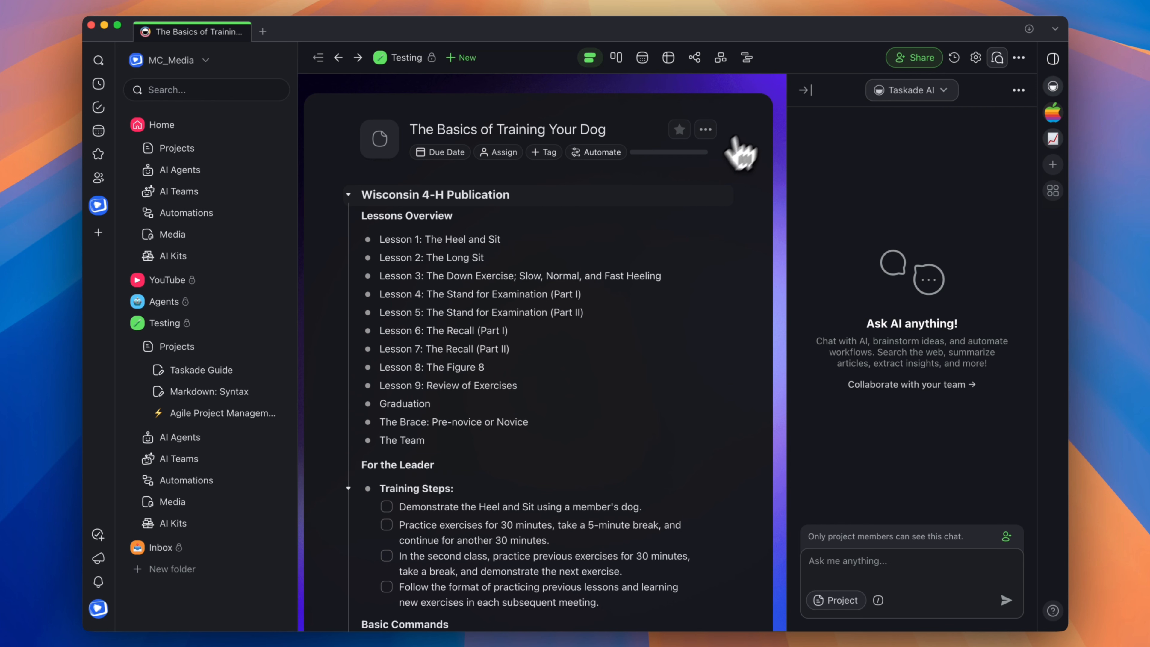
left_click(805, 90)
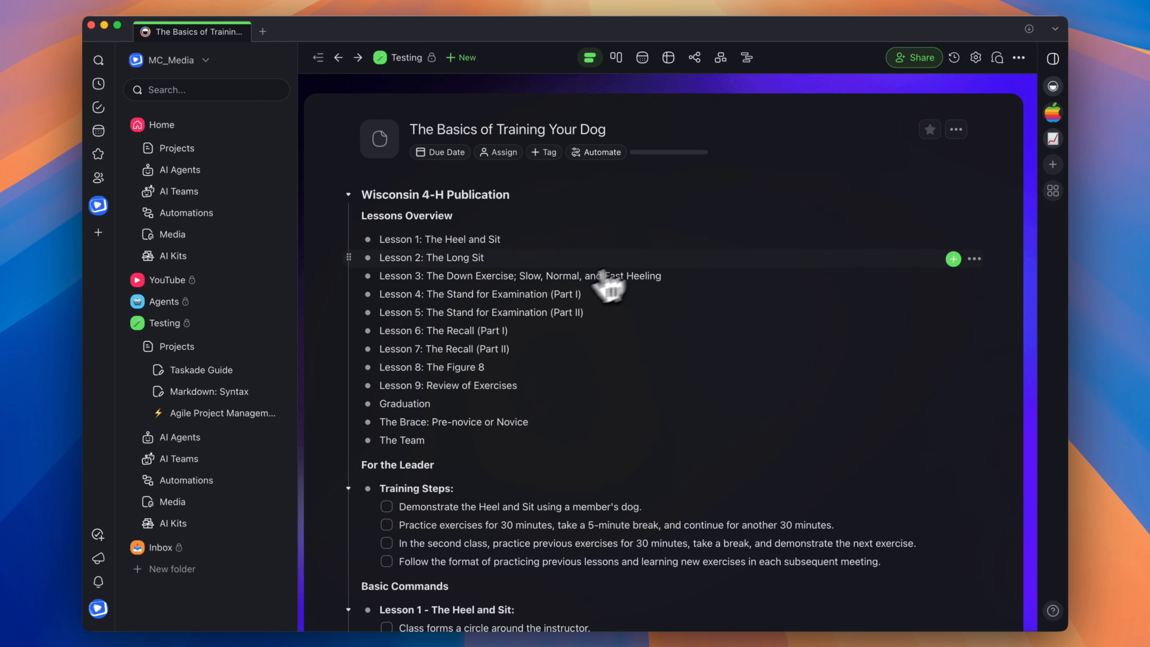
Step: Return to the Testing folder and start a new AI project there
left_click(406, 57)
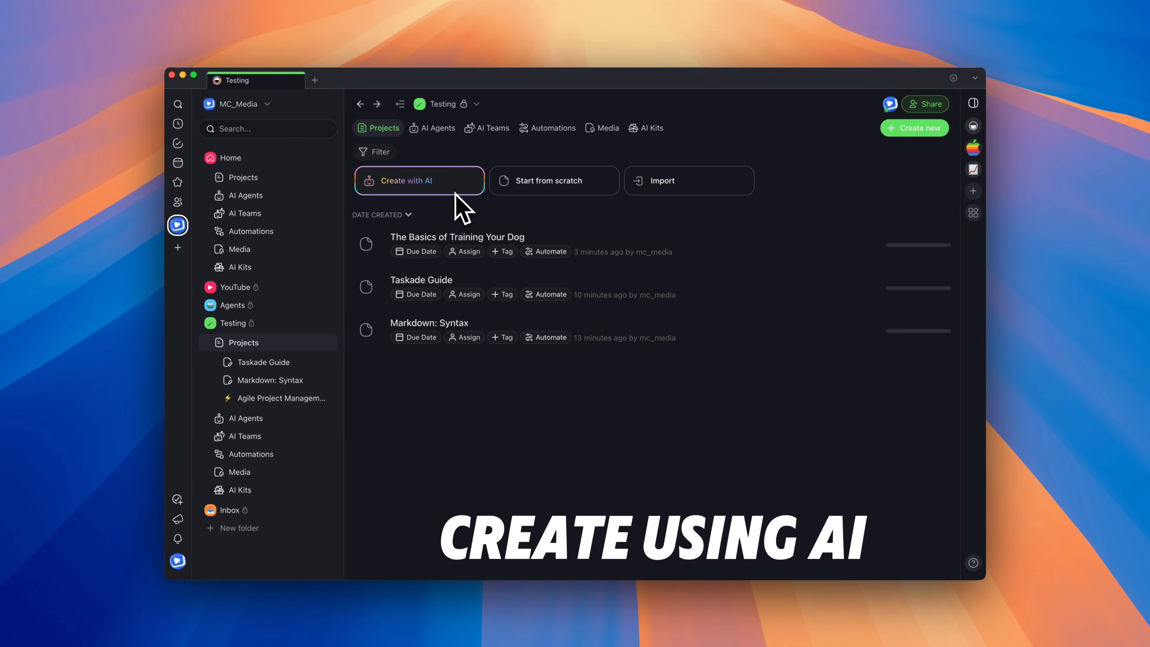
left_click(895, 131)
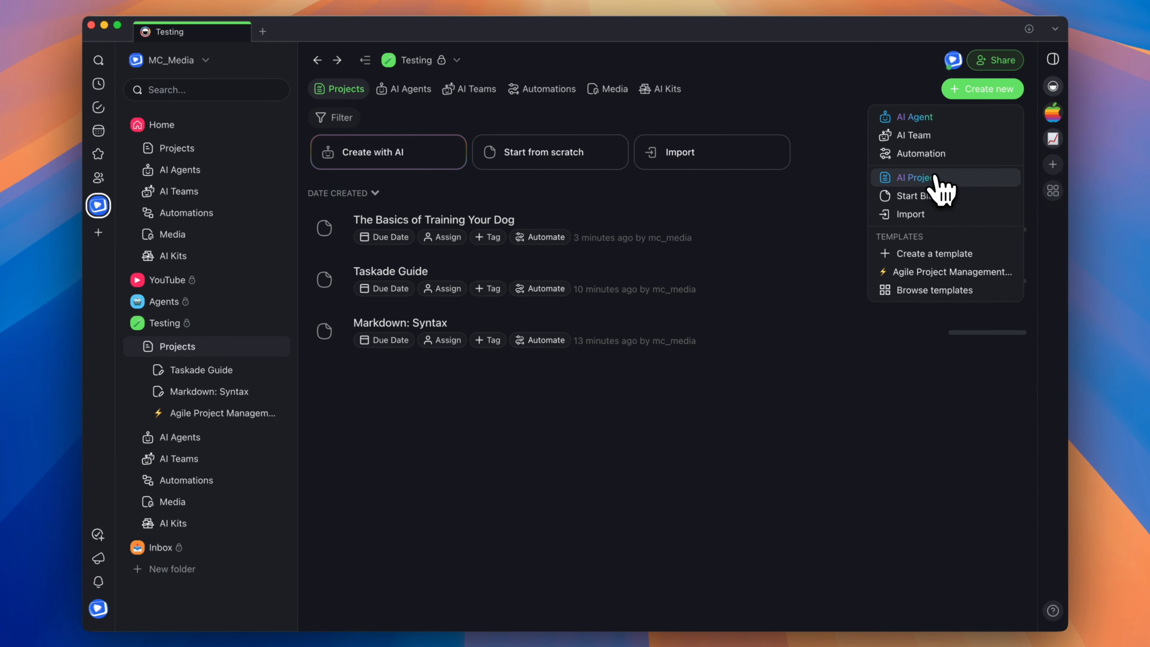
left_click(935, 178)
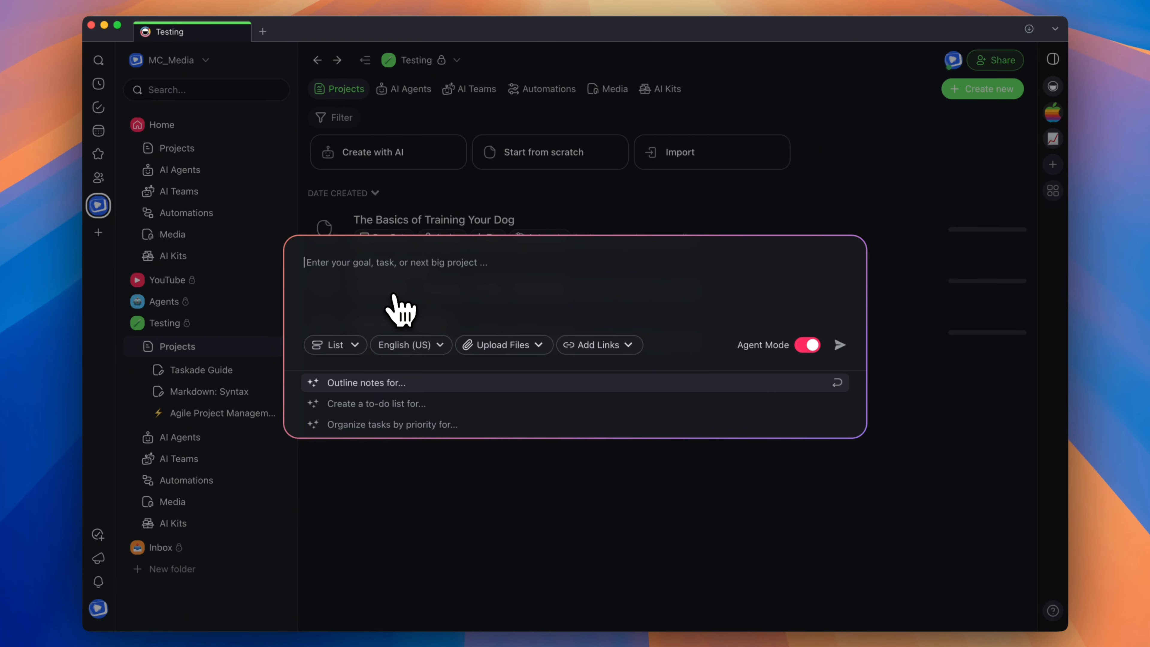
Step: Examine the project view, language, file upload and link options available for the AI project prompt
left_click(355, 346)
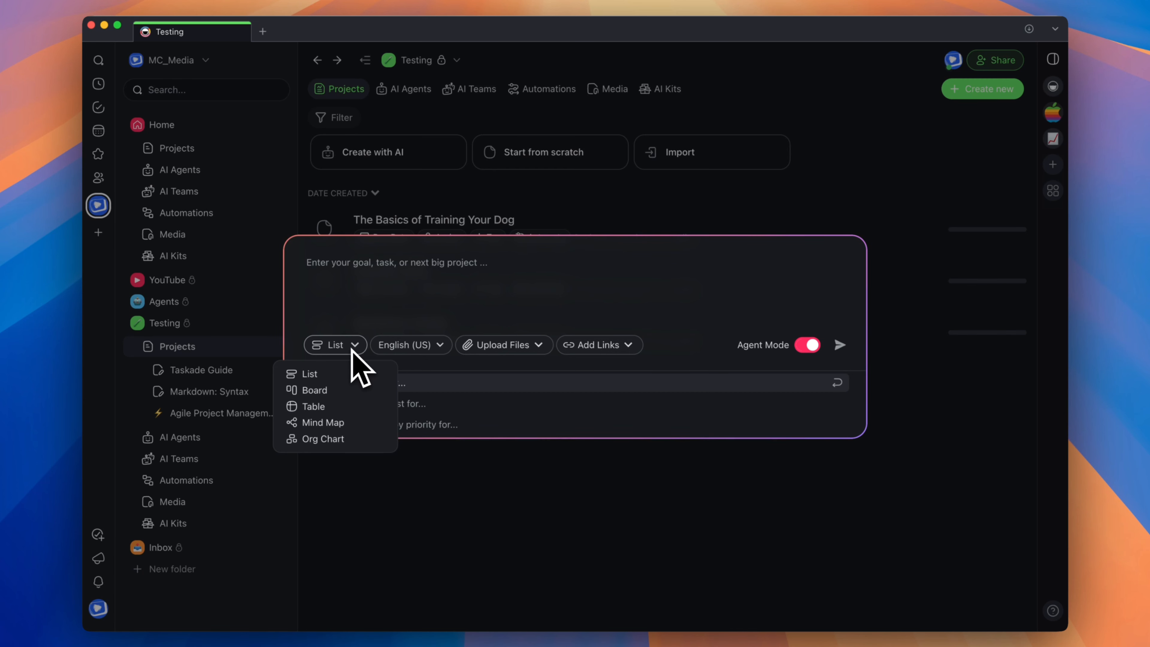
left_click(430, 345)
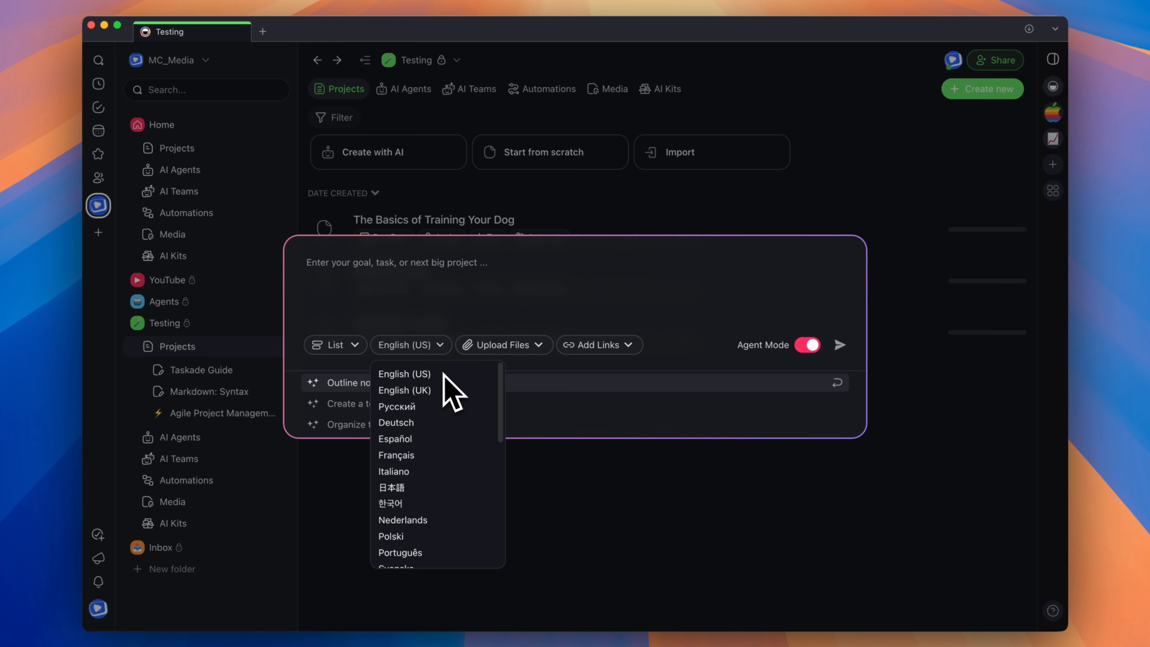
left_click(442, 352)
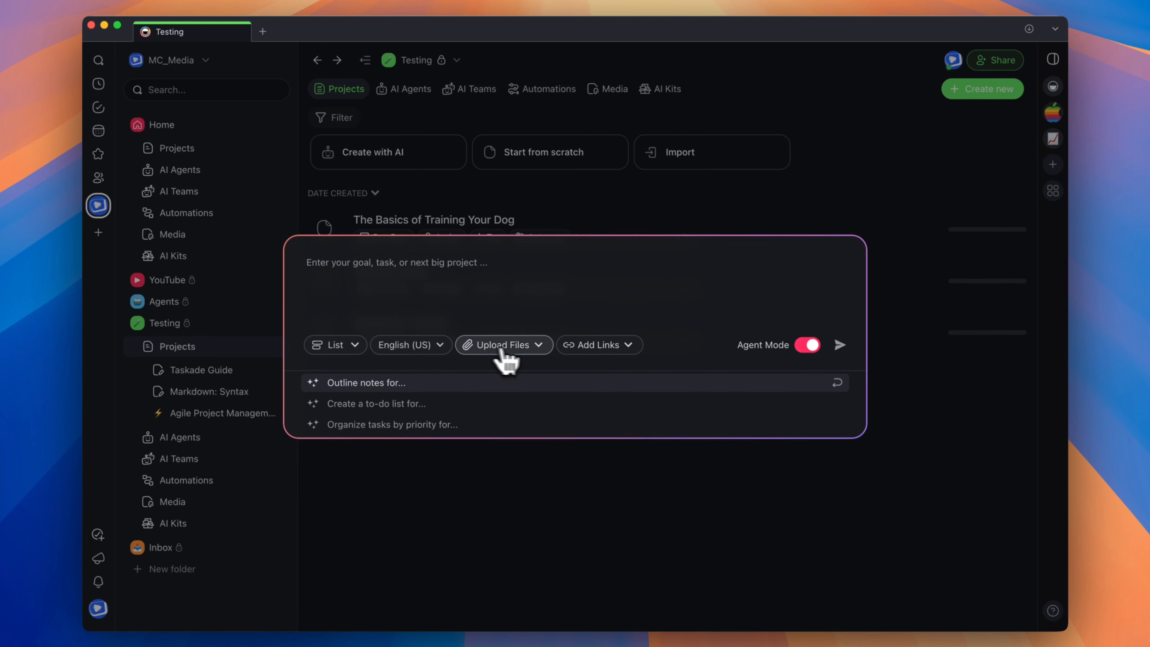
left_click(506, 349)
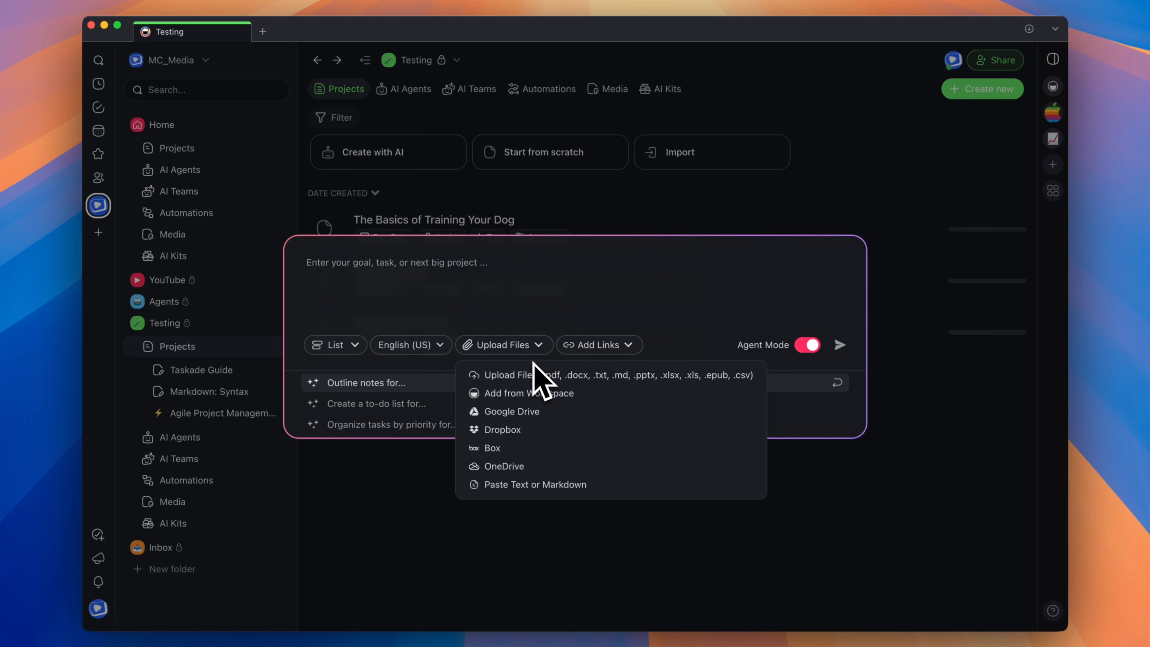
left_click(529, 351)
left_click(597, 350)
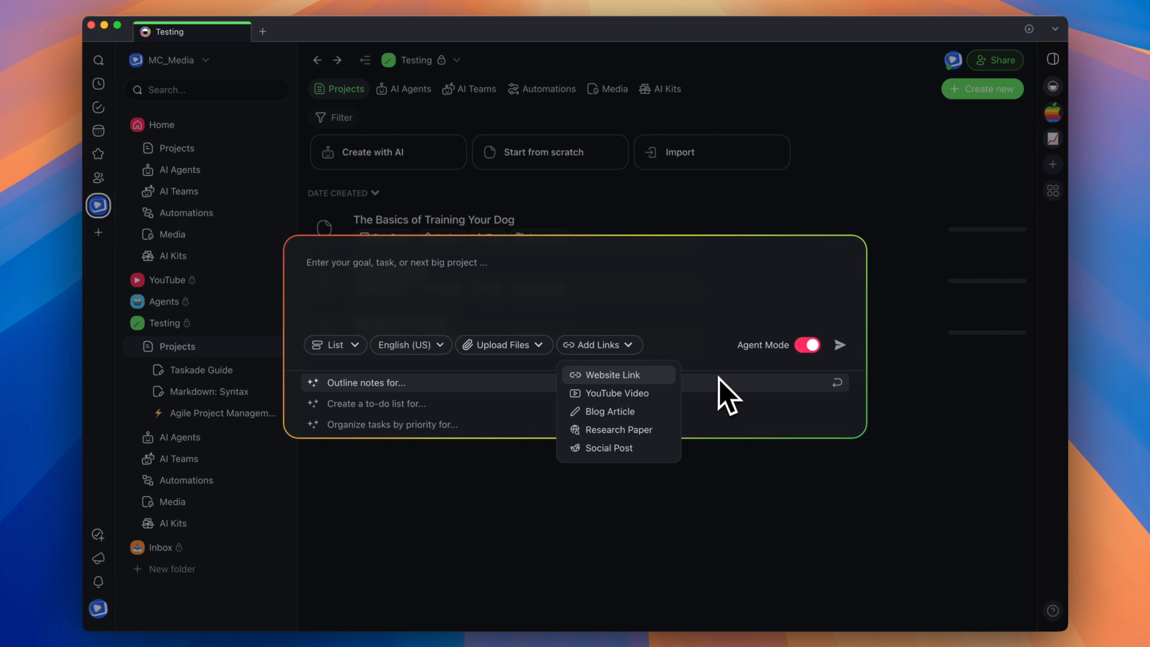
left_click(749, 356)
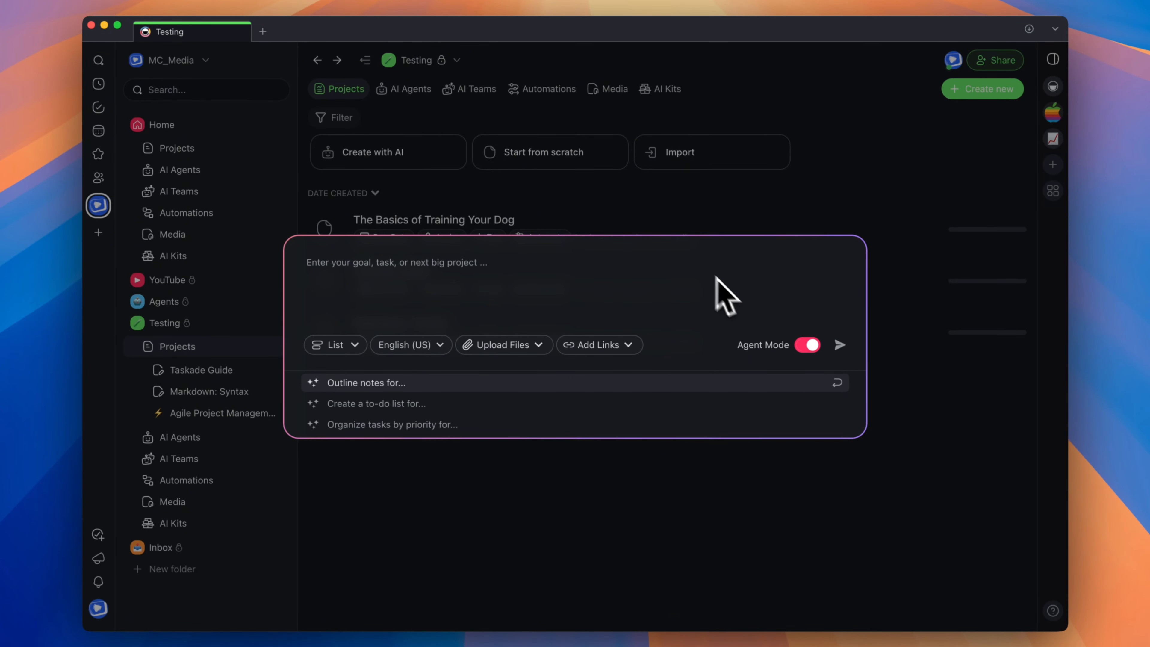
Step: With Agent Mode off, create an AI project from the prompt "Create an outline for a 6 month plan to grow on Youtube"
left_click(807, 346)
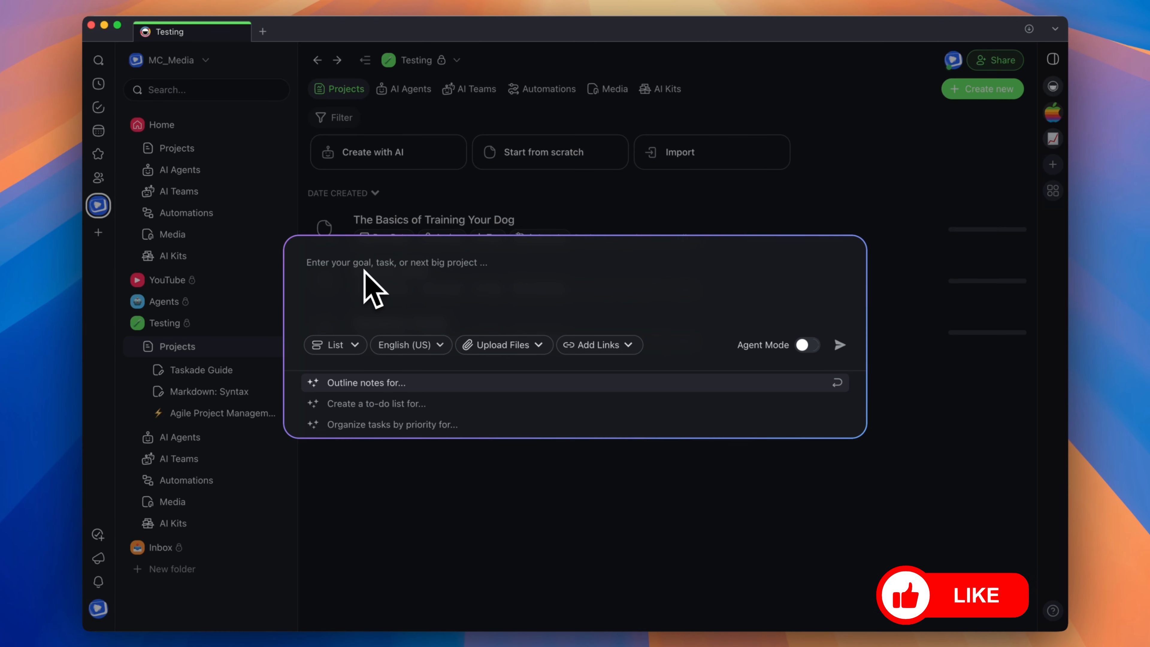
type("Create an outline for a 6 month plan to grow on Youtube")
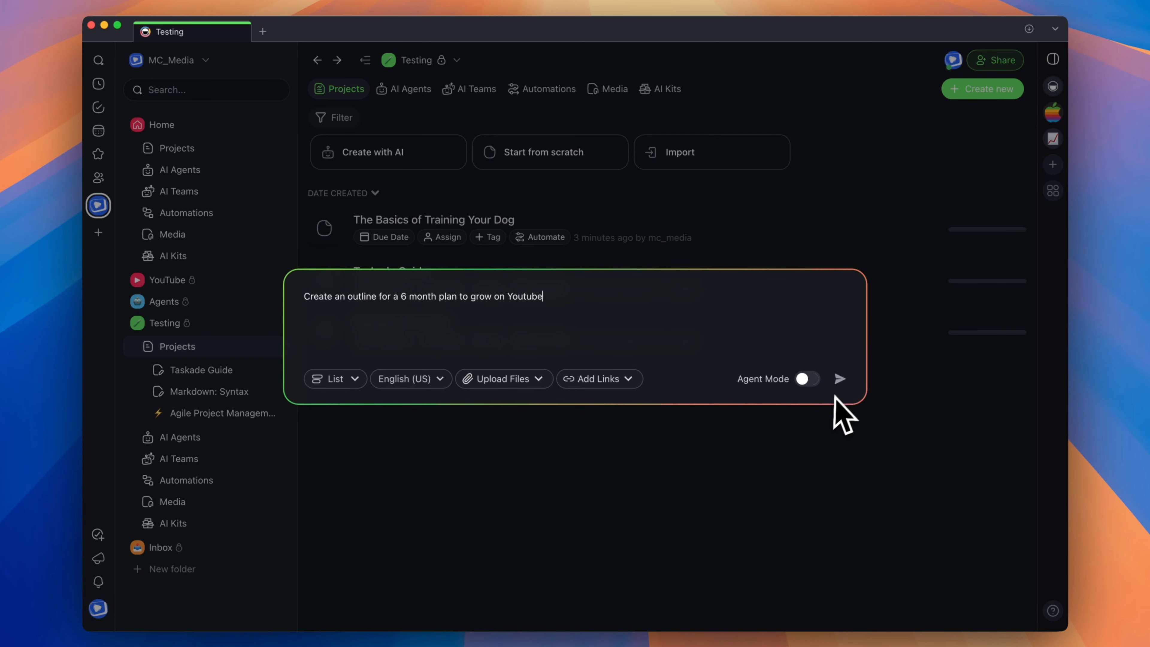
left_click(840, 380)
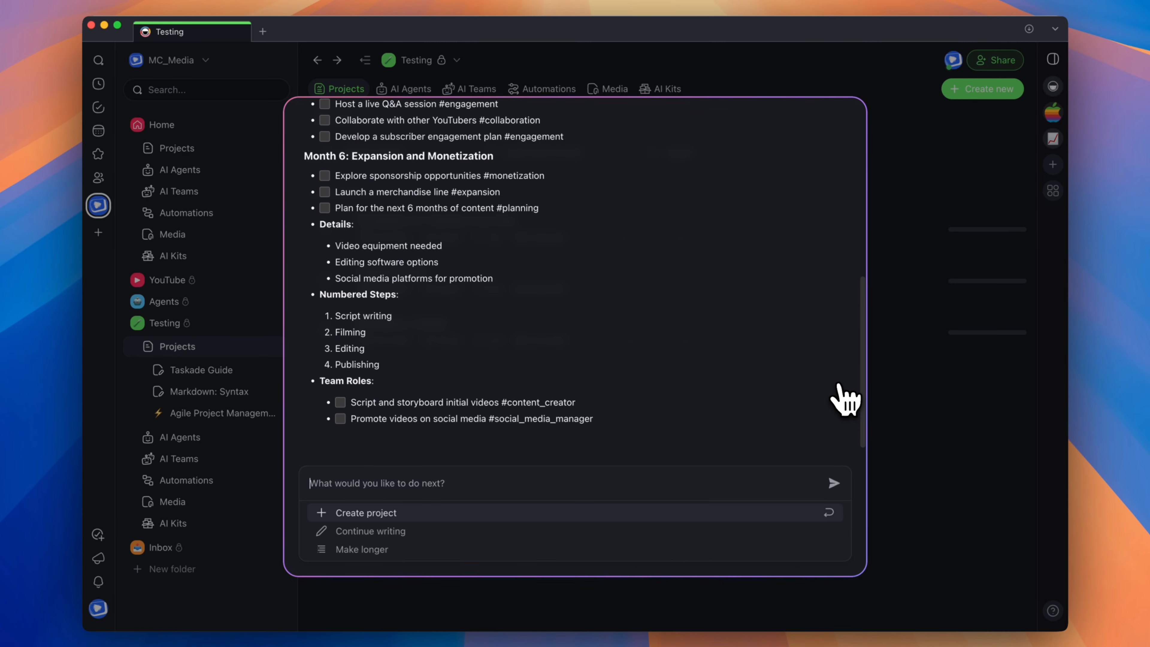
left_click(475, 480)
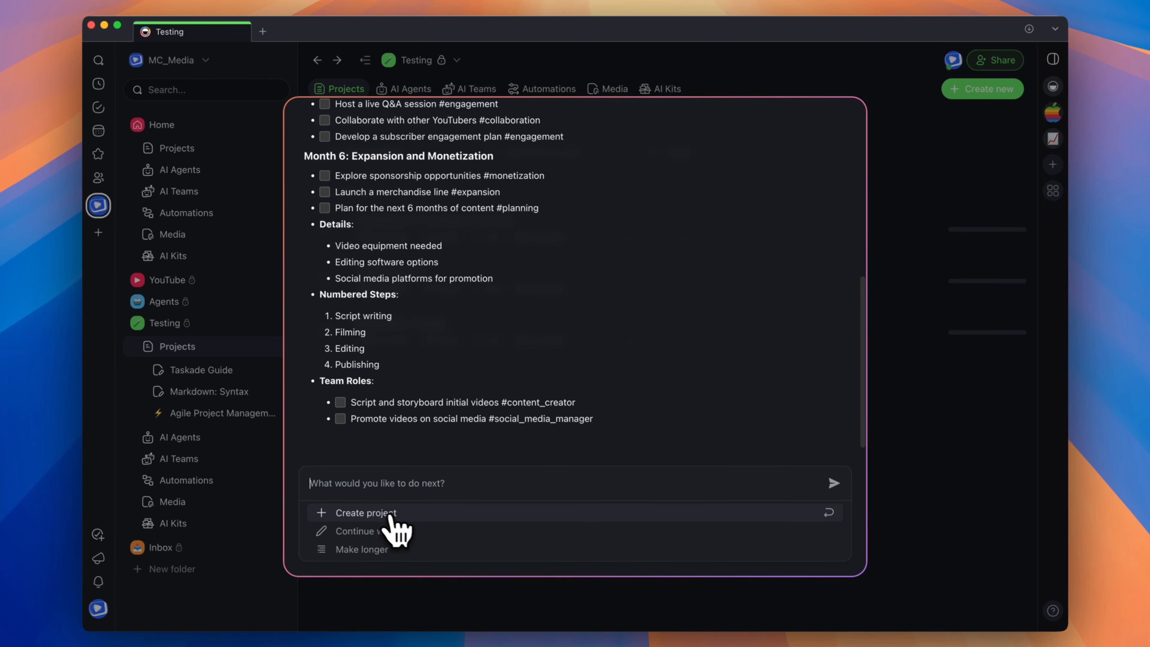
left_click(397, 516)
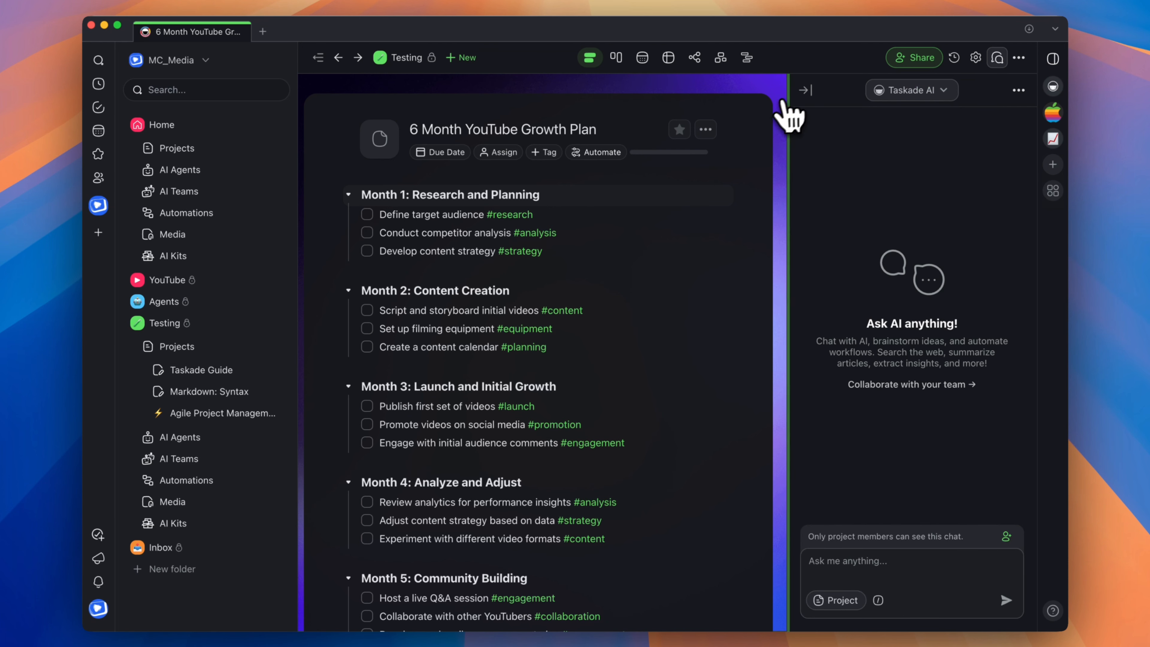
Step: Hide the AI chat and look over the monthly sections, numbered steps and team roles of the 6 Month YouTube Growth Plan project
left_click(802, 92)
scroll(706, 344, "down", 10)
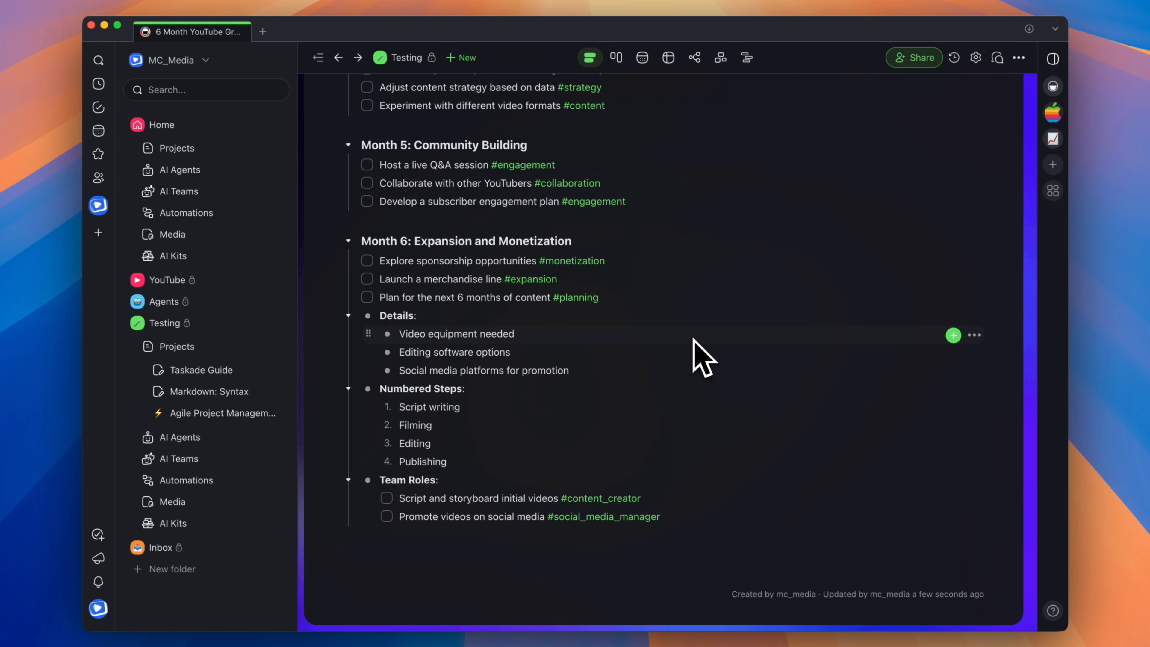
scroll(694, 340, "up", 10)
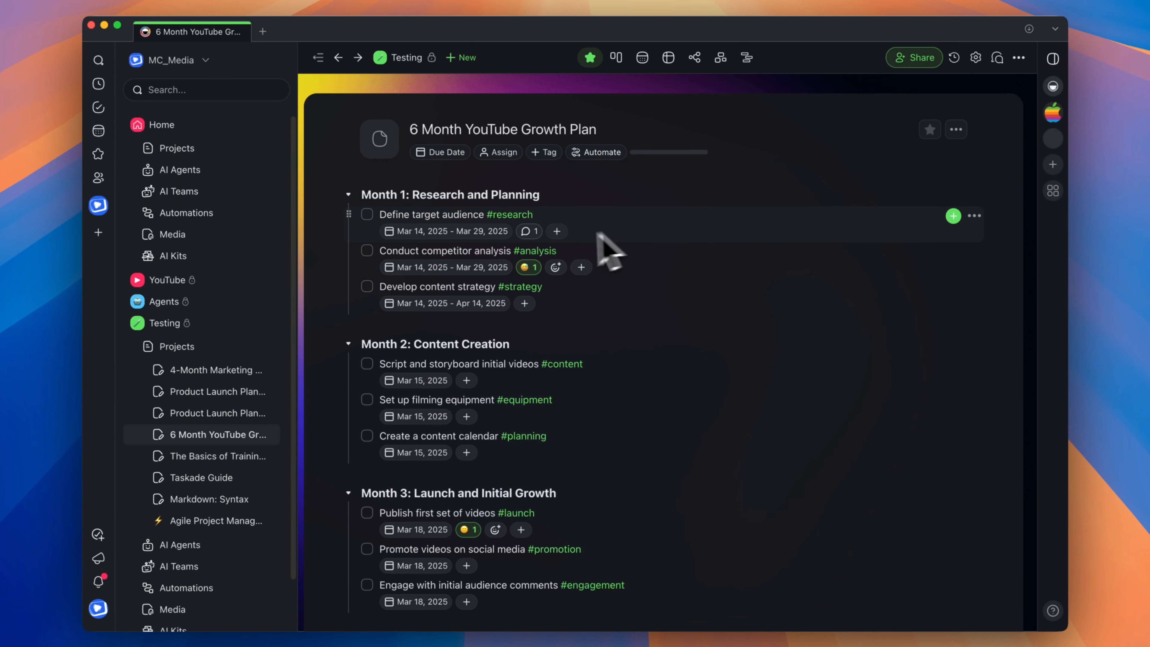
Step: Check the start and end date settings of the Define target audience task under Month 1: Research and Planning
left_click(428, 231)
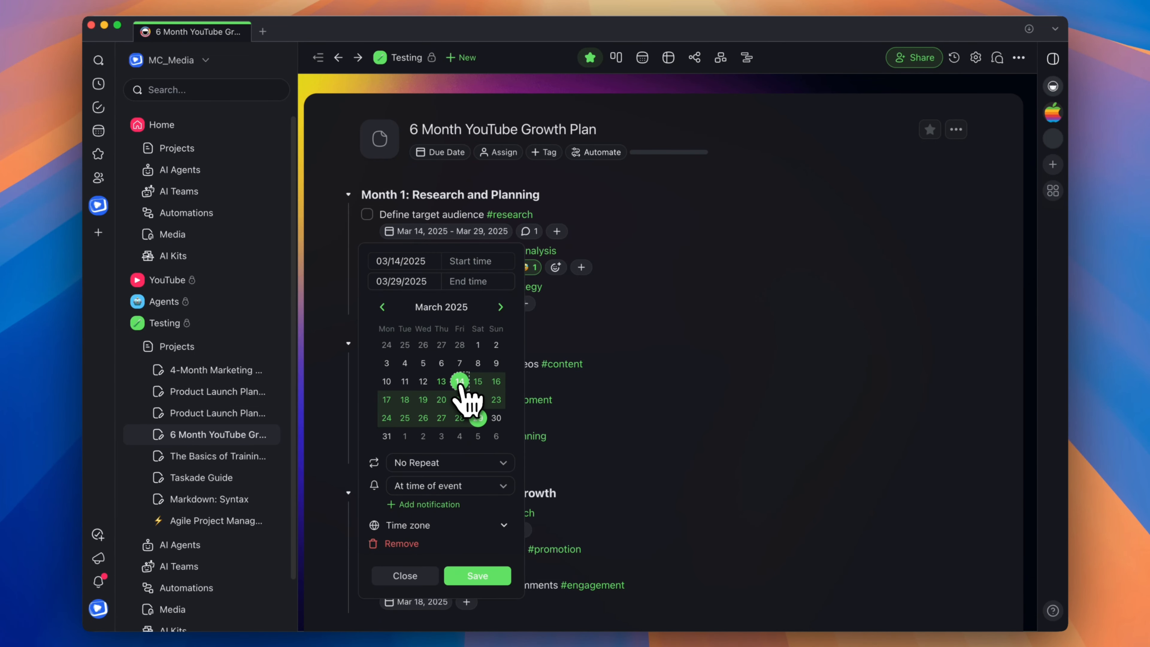
left_click(555, 398)
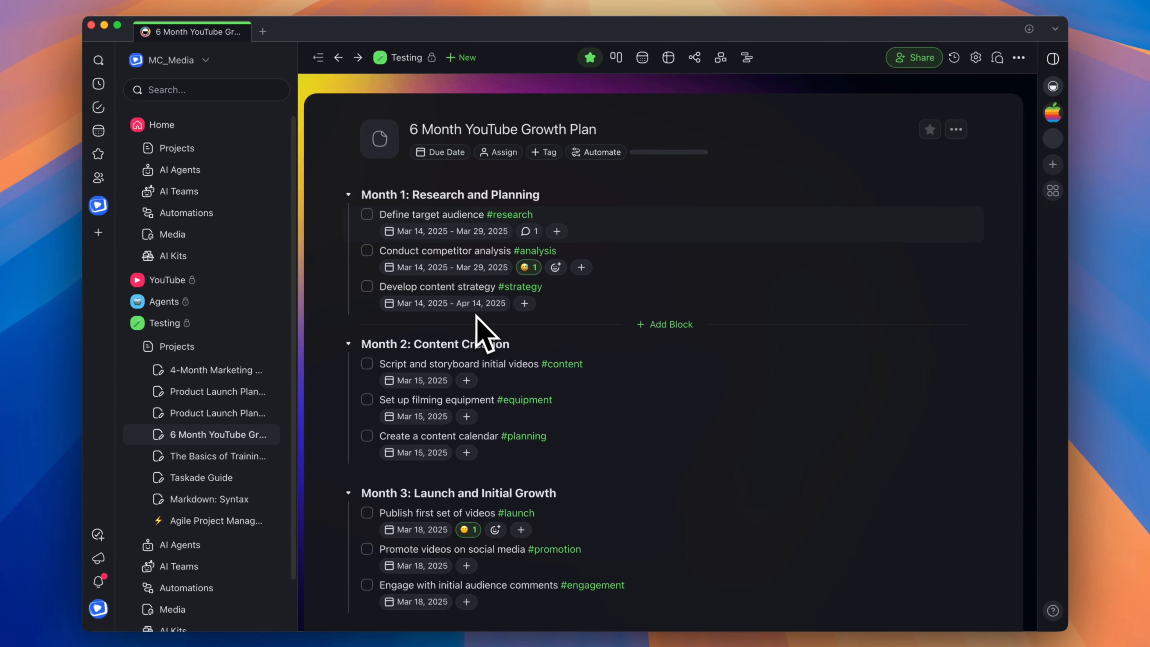
Step: Check the comment on the Define target audience task and the add-on options of the Develop content strategy task
left_click(530, 232)
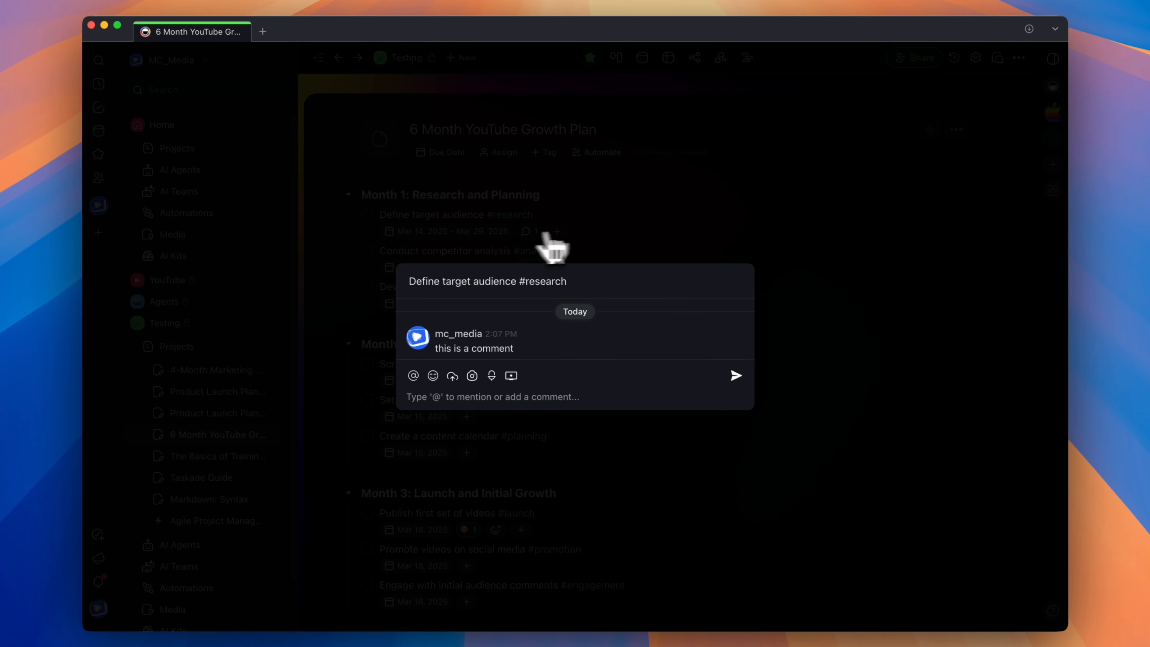
left_click(685, 244)
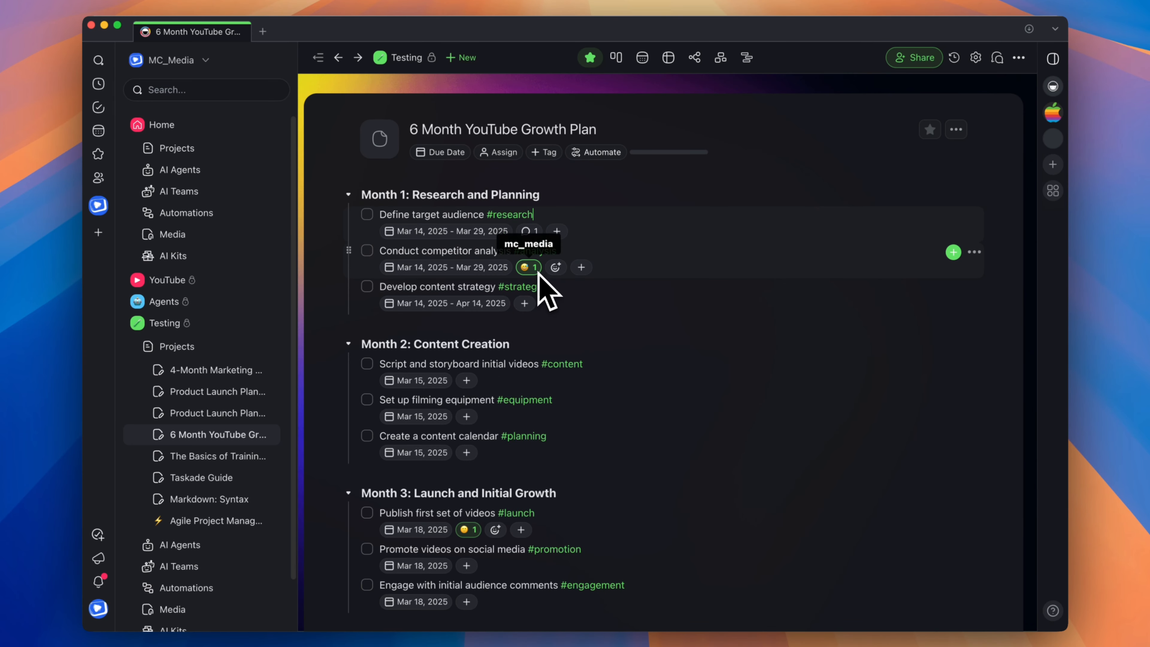
left_click(524, 303)
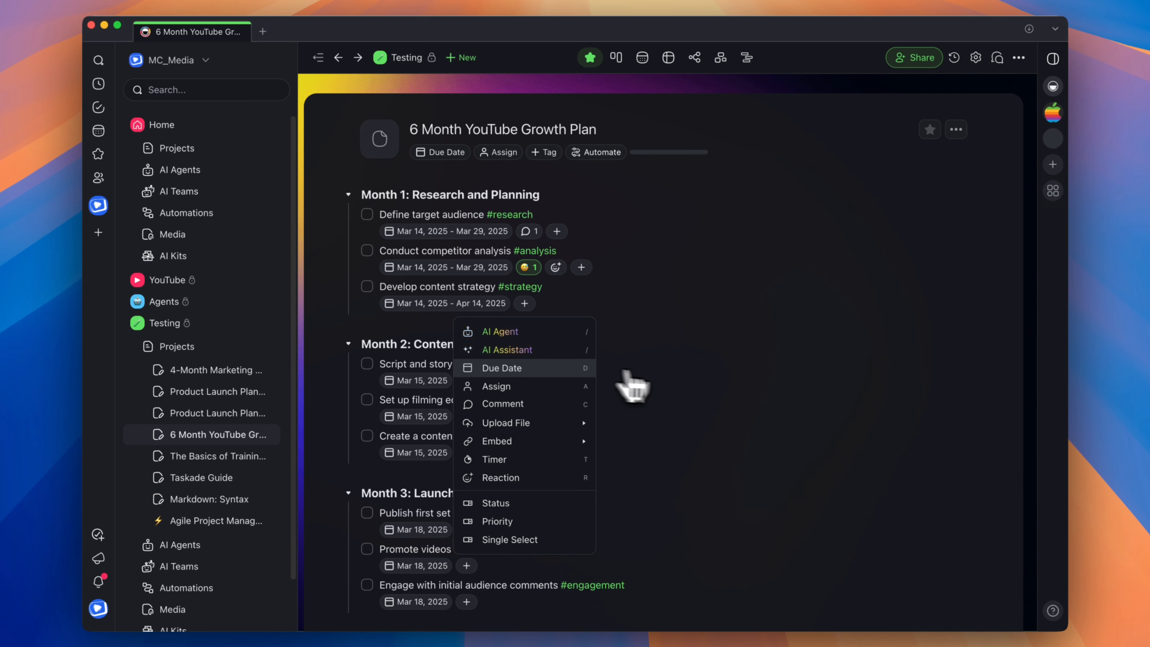
left_click(674, 386)
Step: Look through the plan, preview it as a mind map zoomed out to 25%, and return to list view
scroll(616, 447, "down", 15)
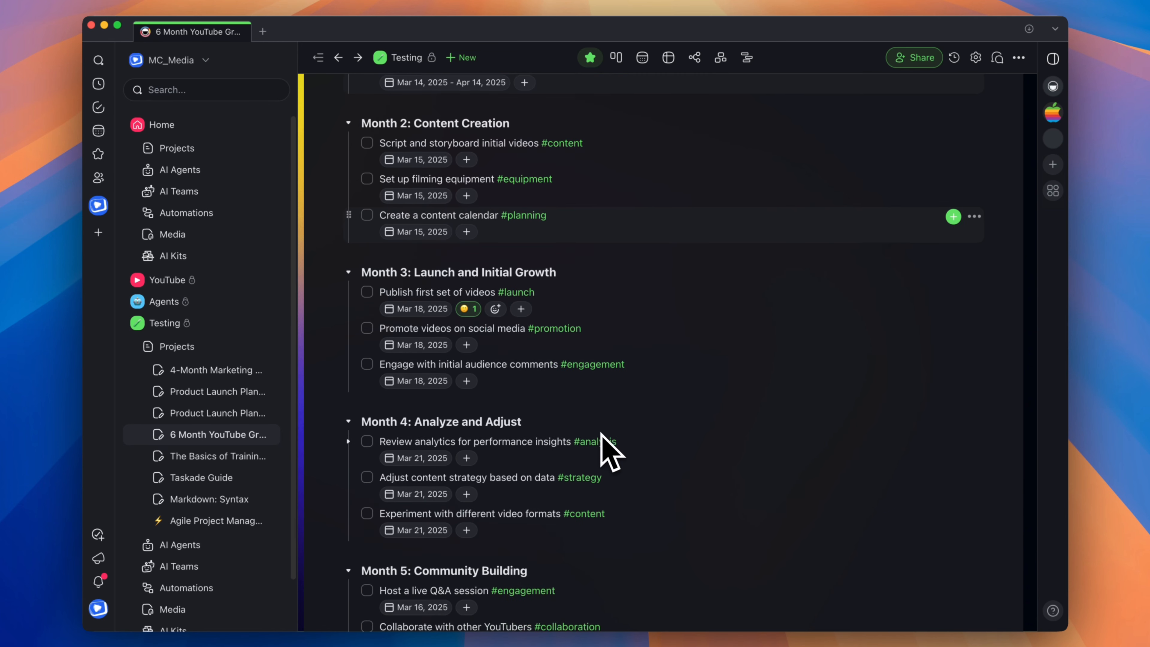
scroll(611, 451, "down", 3)
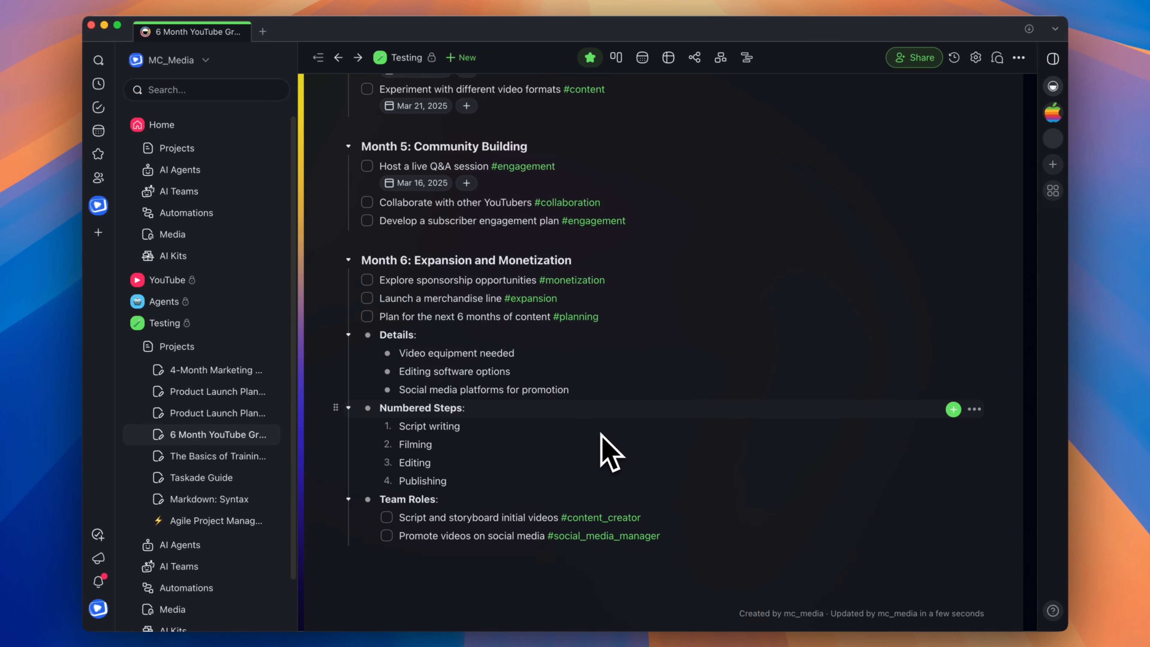
scroll(611, 451, "up", 20)
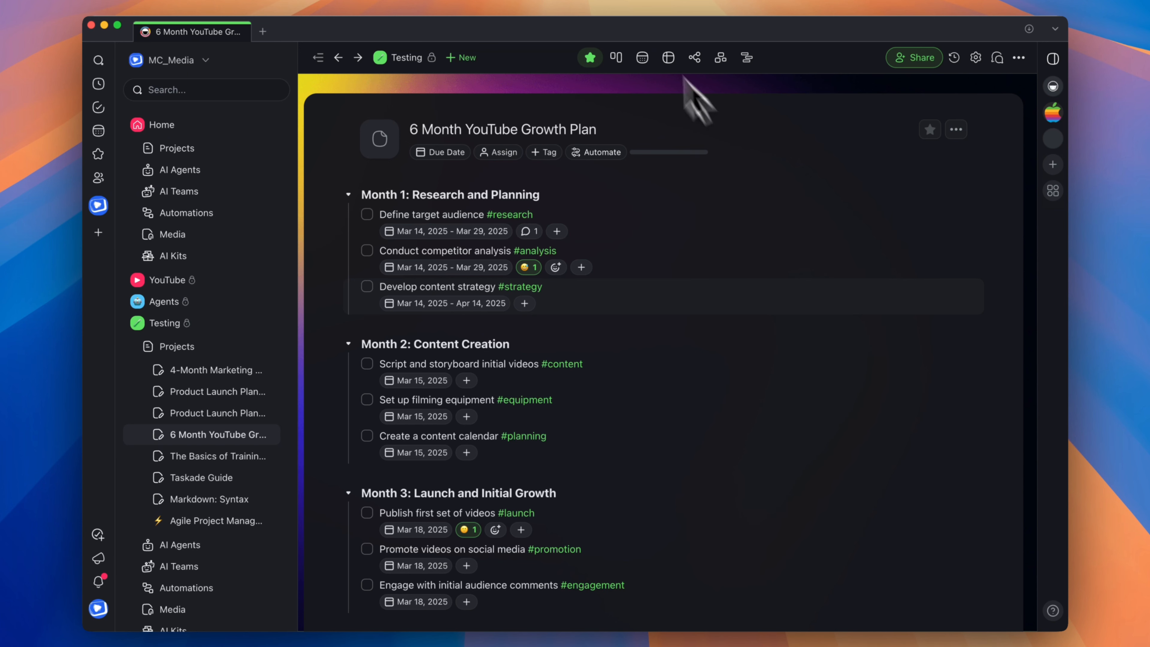
left_click(696, 63)
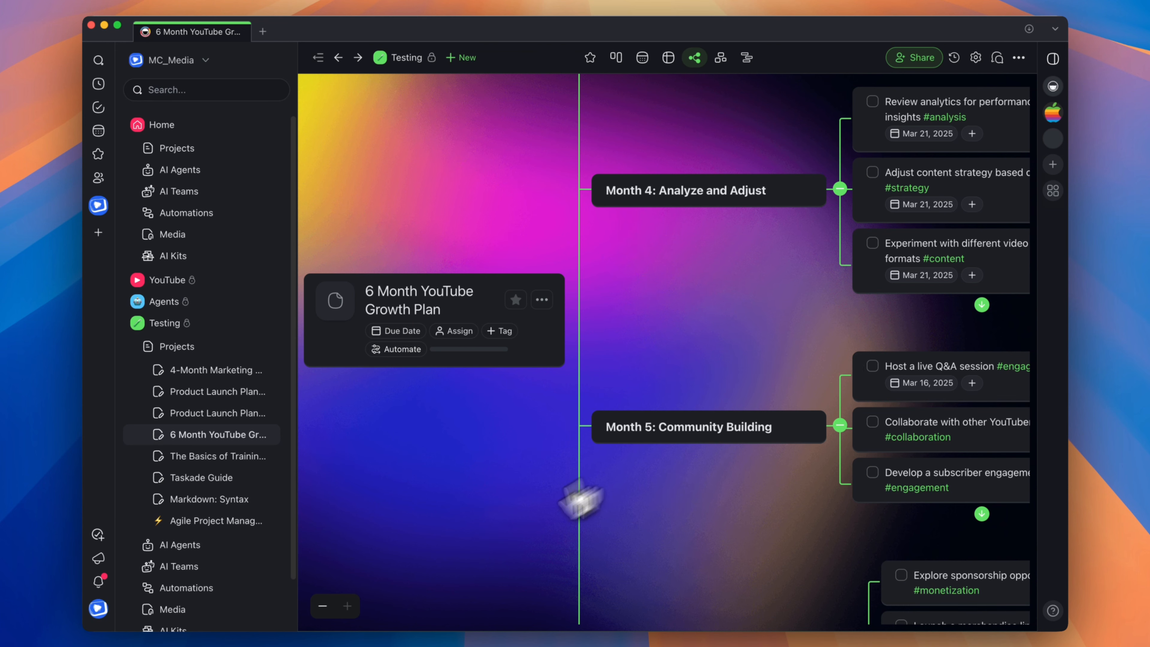
left_click(322, 607)
left_click(322, 607)
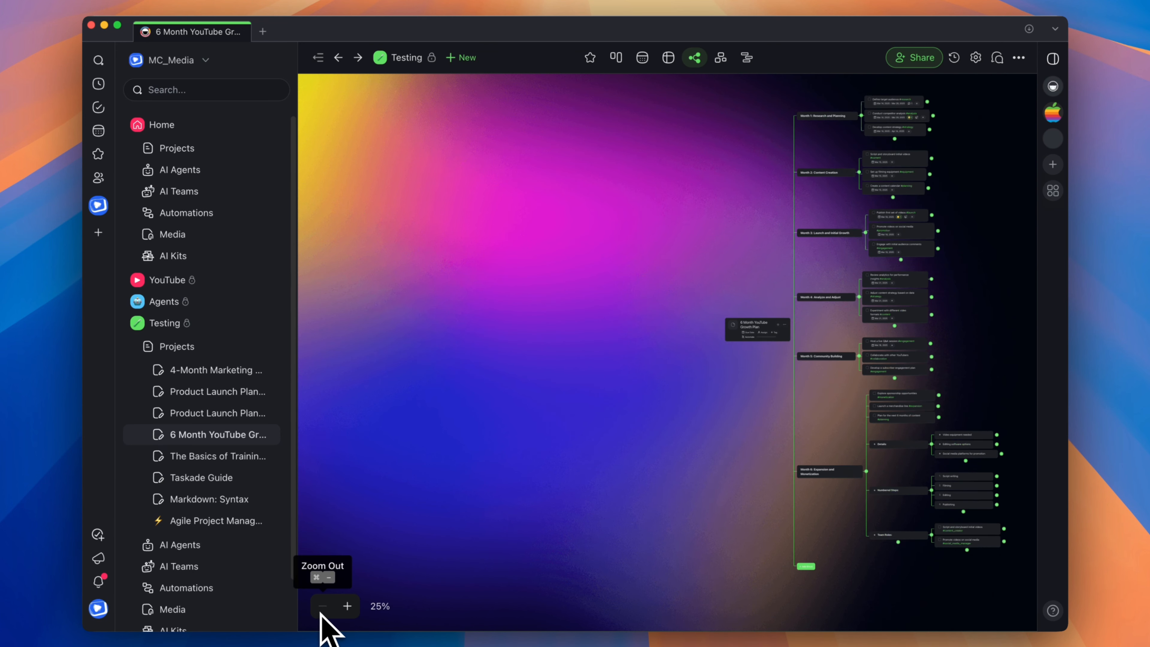
left_click(591, 61)
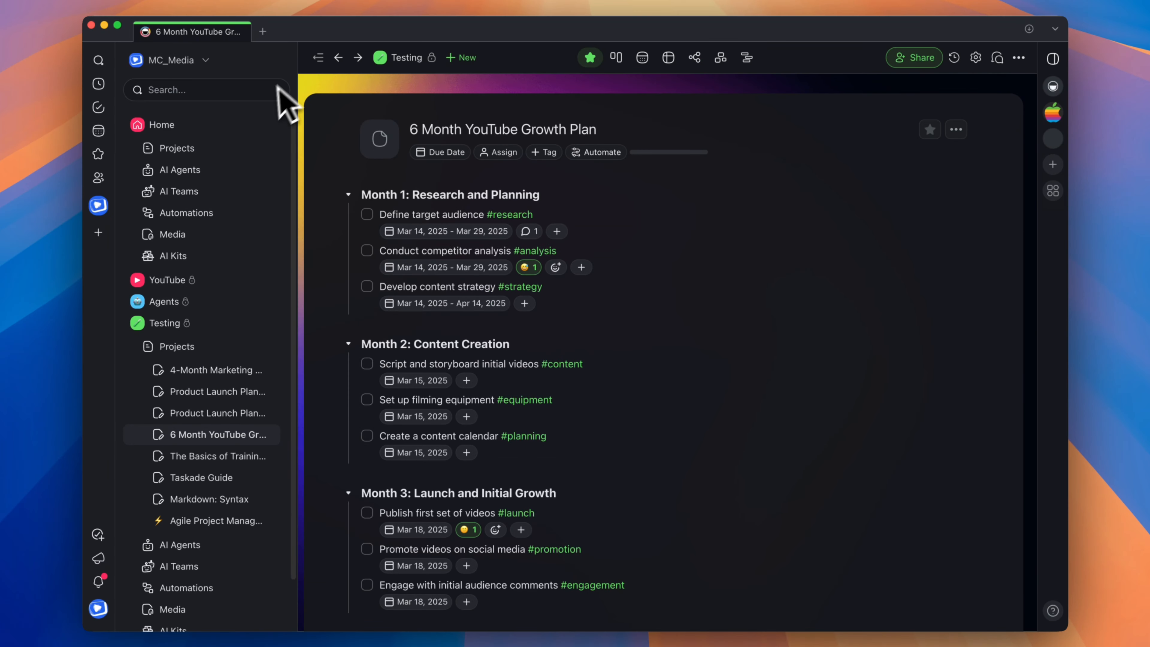
Step: Hide the workspace sidebar and look over the 6 Month YouTube Growth Plan in list view from Month 1 to Month 6
left_click(319, 57)
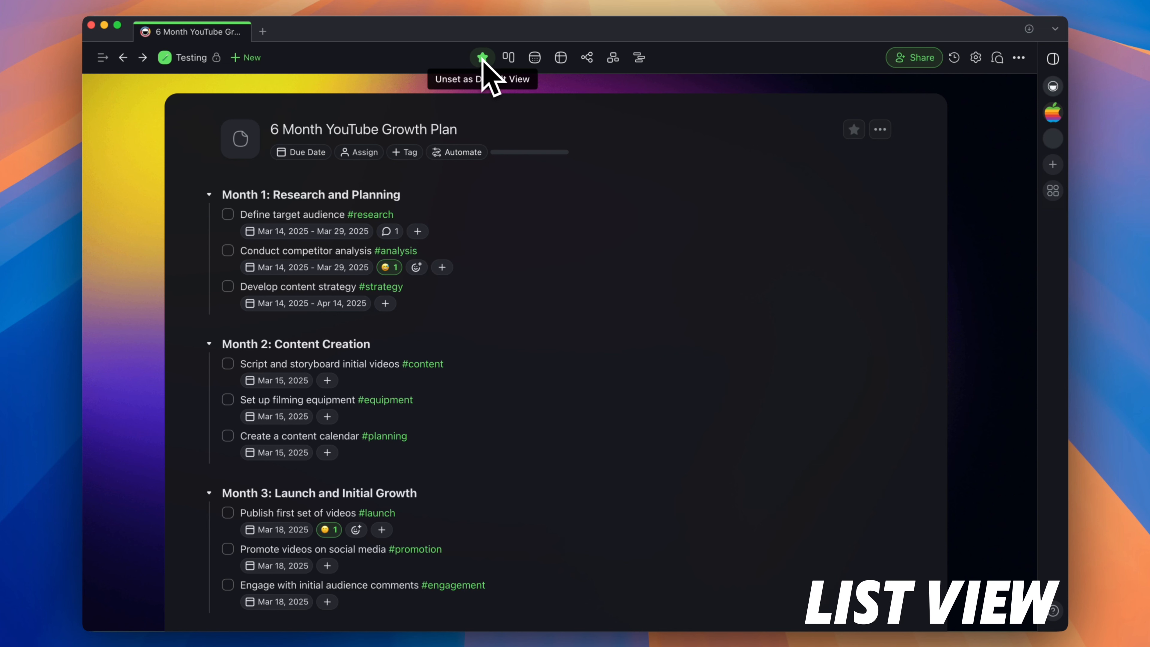
scroll(532, 245, "down", 3)
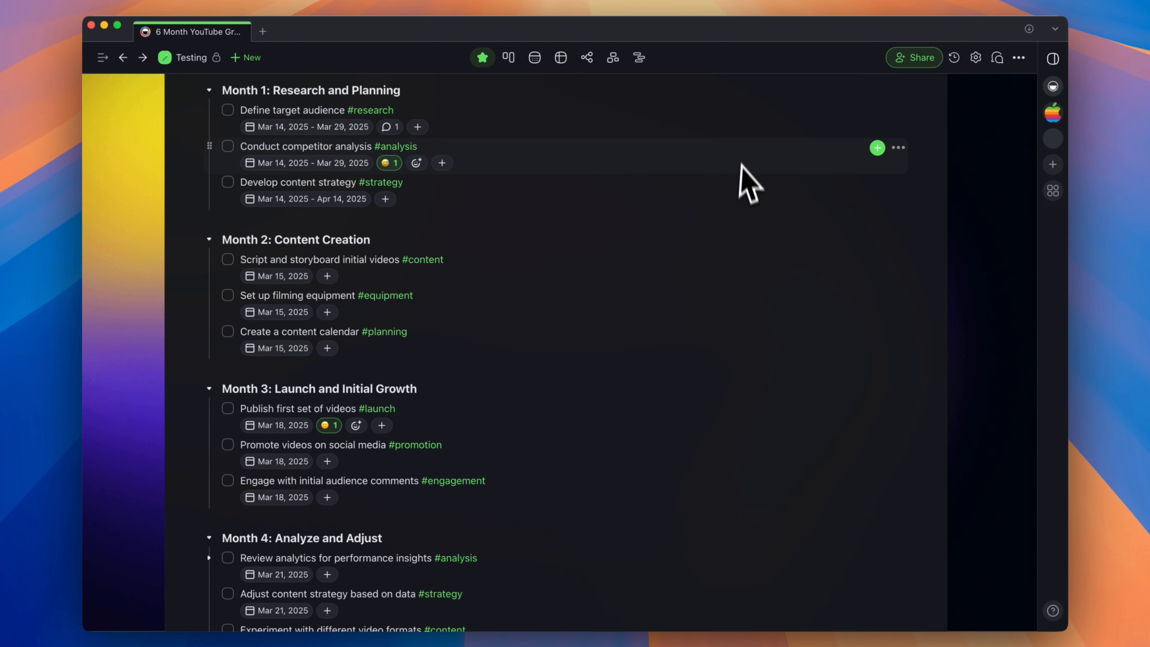
scroll(717, 329, "up", 3)
scroll(717, 329, "down", 5)
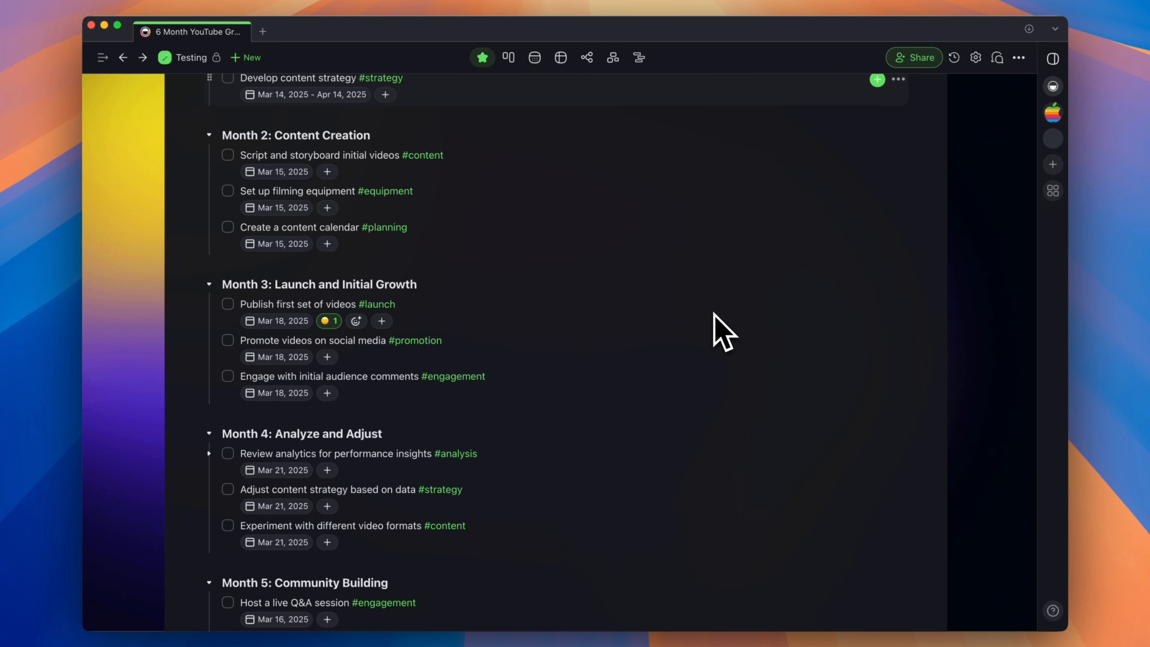
scroll(716, 329, "up", 6)
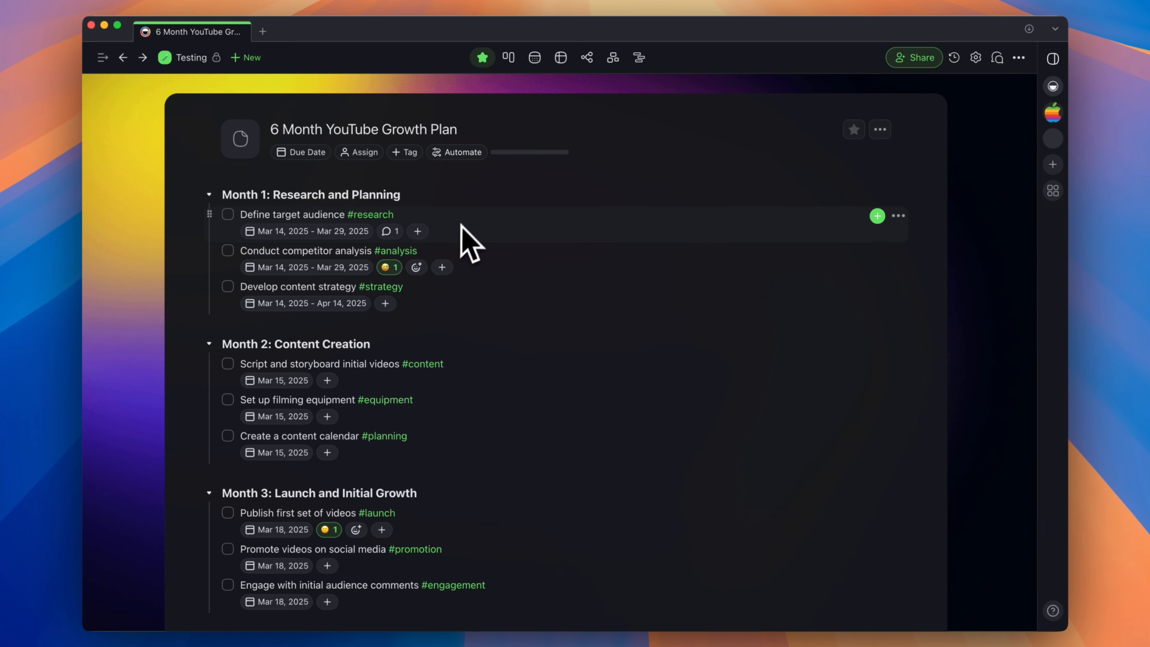
scroll(502, 302, "down", 1)
scroll(502, 303, "down", 10)
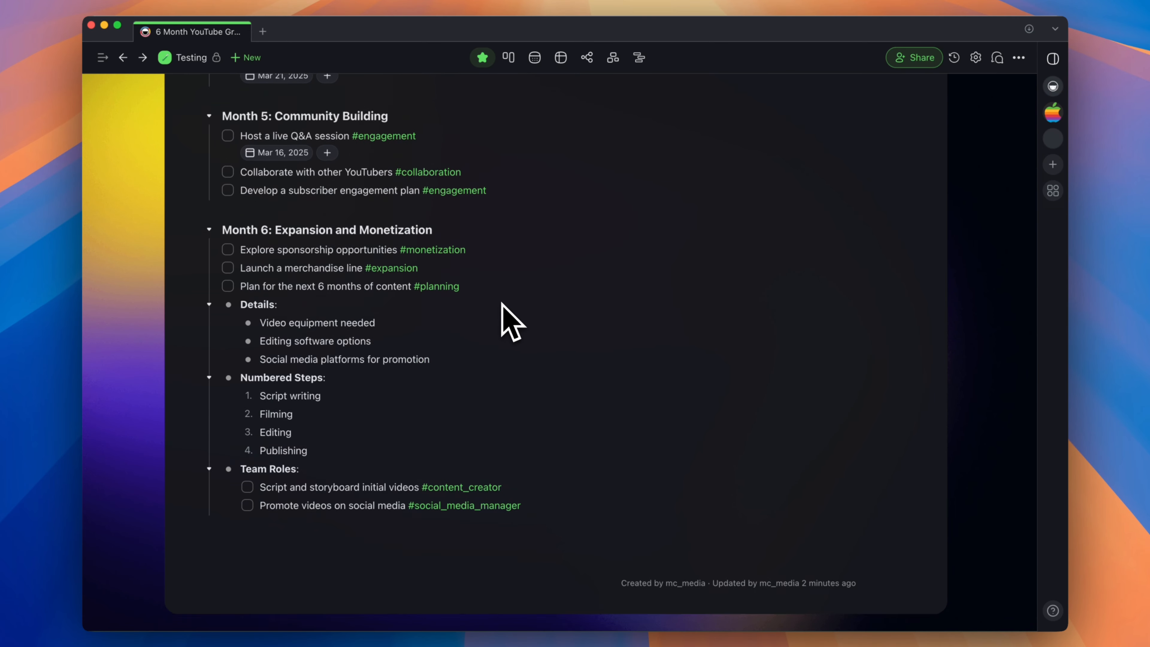
scroll(502, 302, "up", 3)
scroll(502, 302, "up", 10)
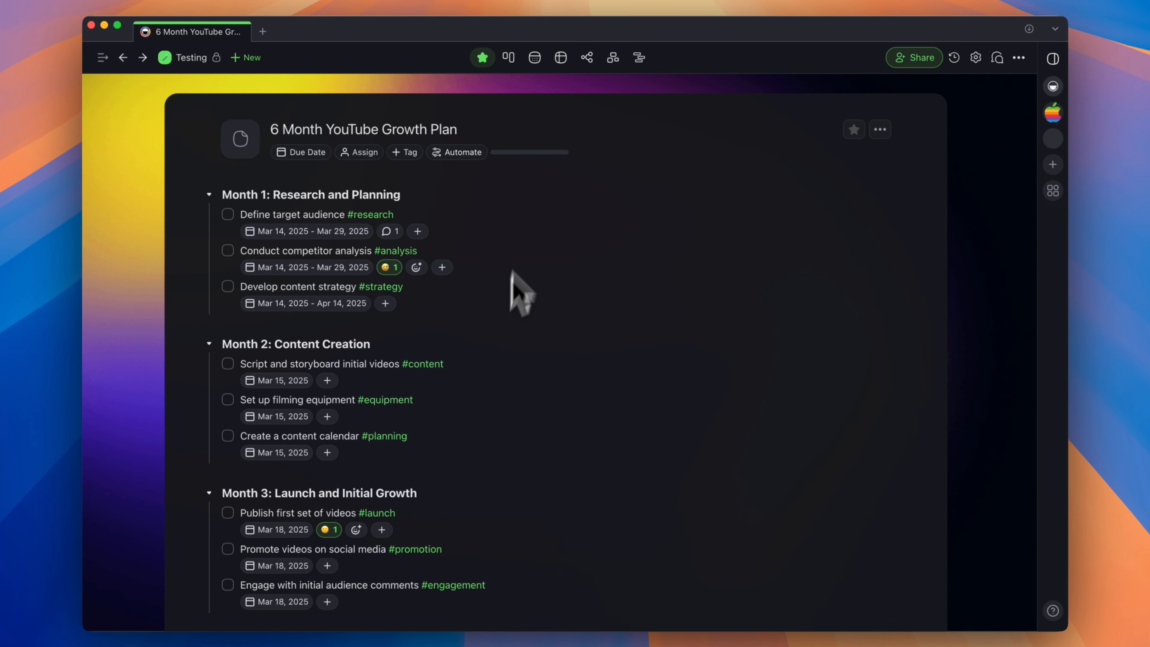
Step: Show the project in board view and look over its columns from Month 1 to Month 6
left_click(510, 58)
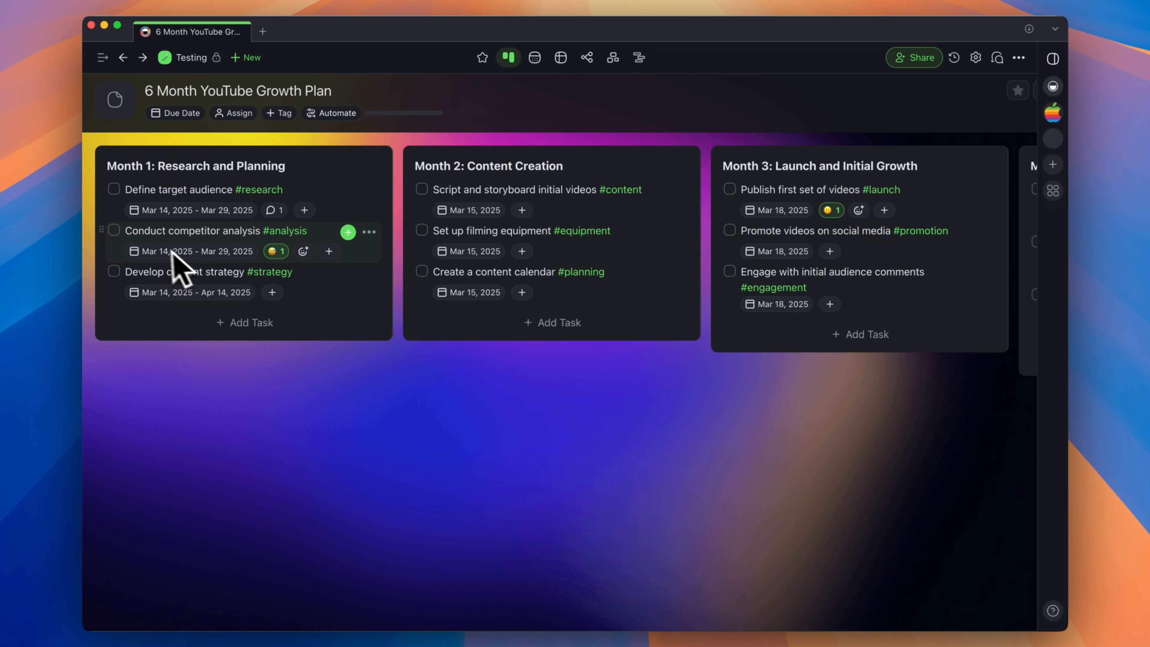
left_click_drag(102, 190, 194, 185)
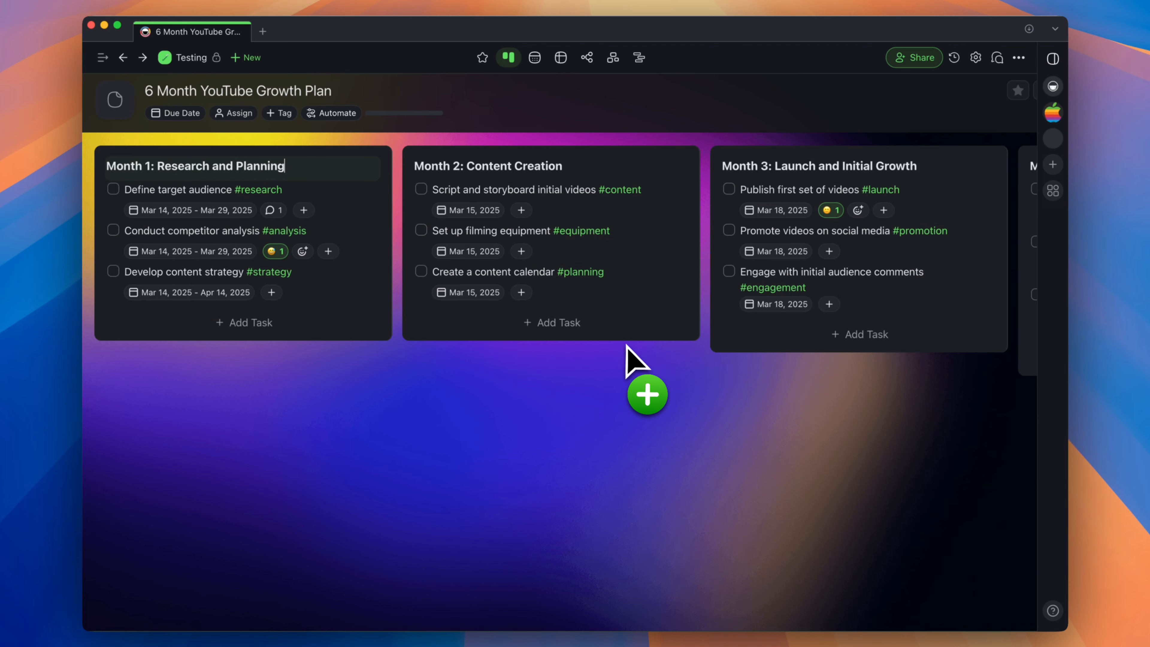
scroll(627, 346, "right", 5)
scroll(627, 350, "right", 5)
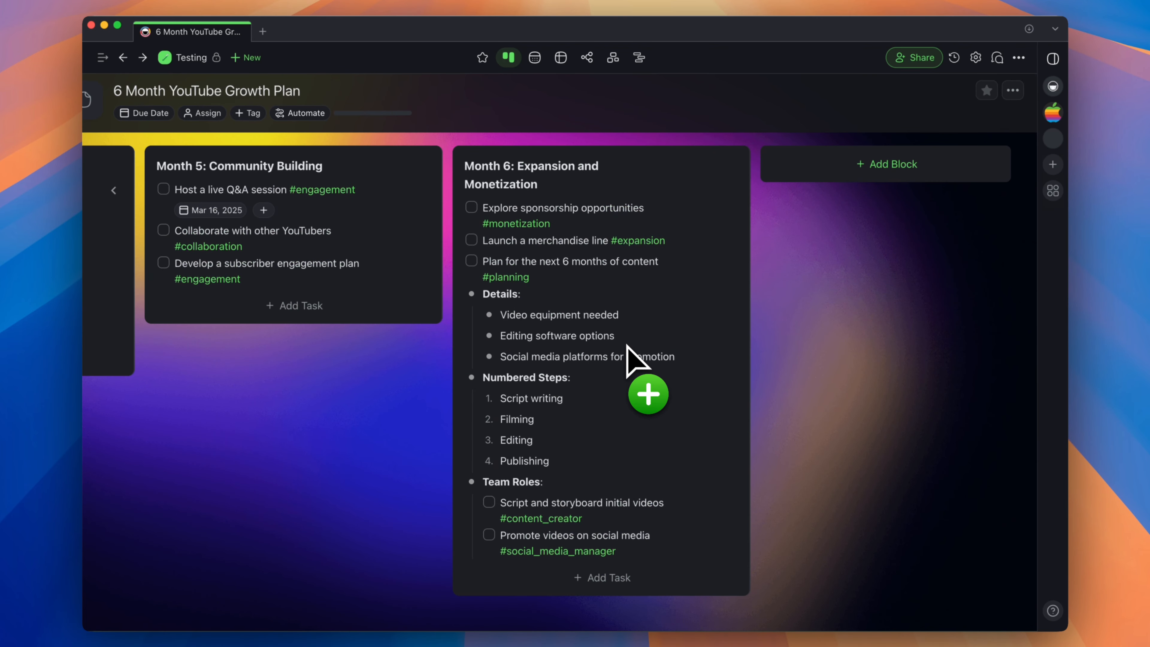
scroll(628, 350, "left", 20)
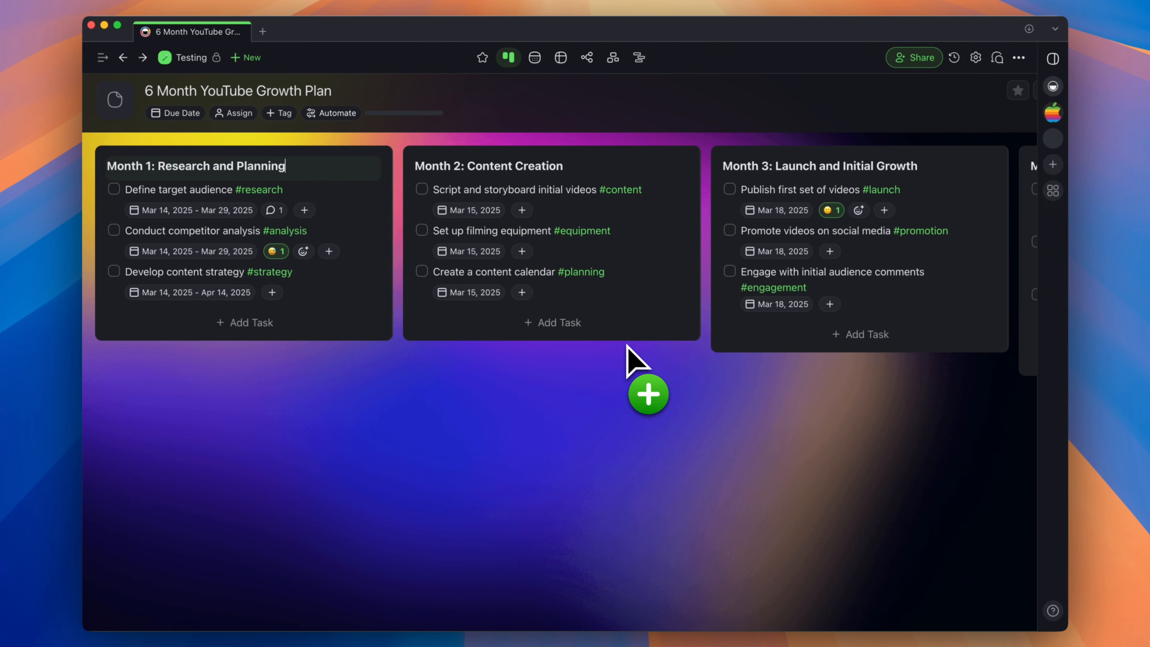
Step: Show the project in calendar view and examine its month, week and day layouts, including the schedule for 14 March 2025
left_click(535, 57)
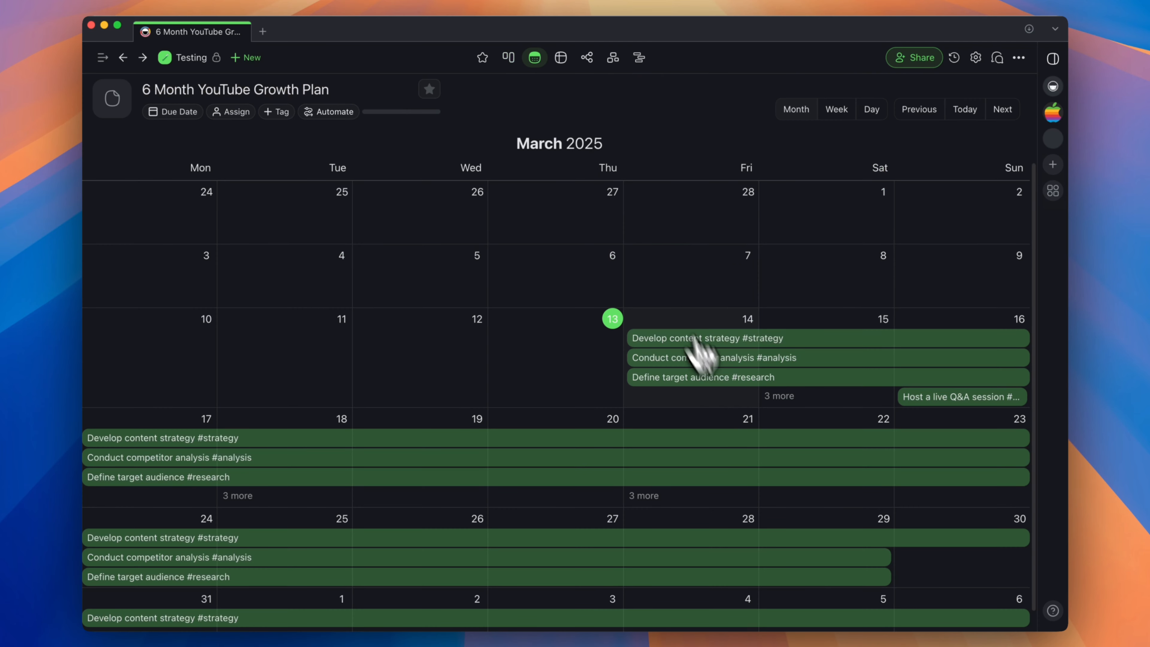
scroll(473, 394, "down", 1)
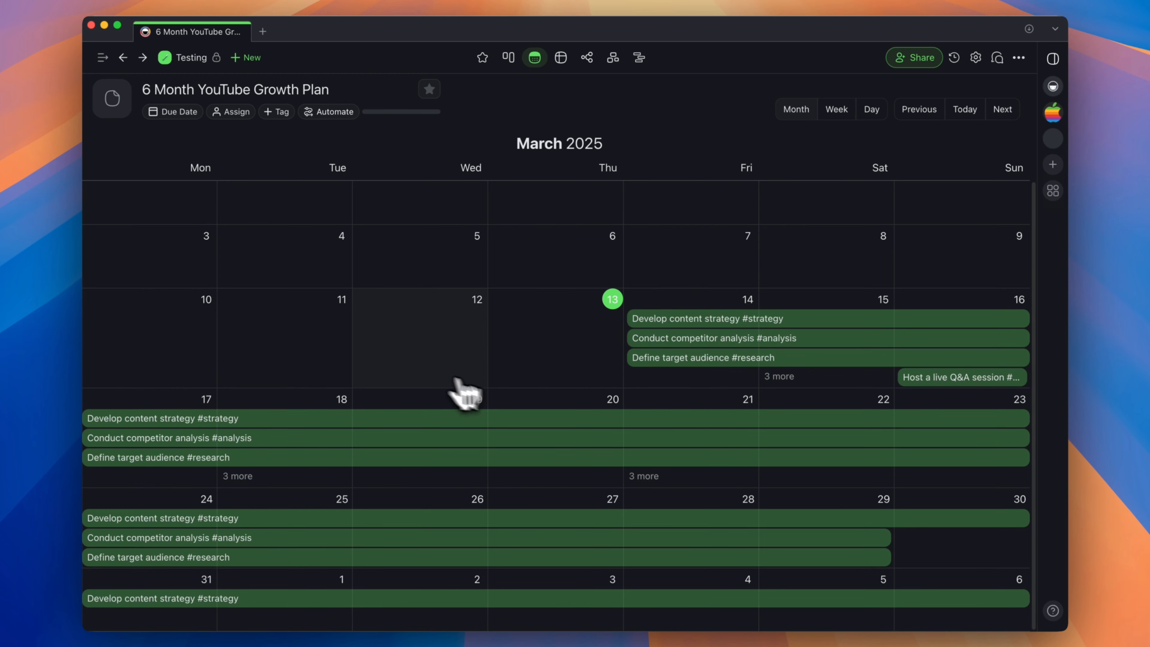
left_click(842, 116)
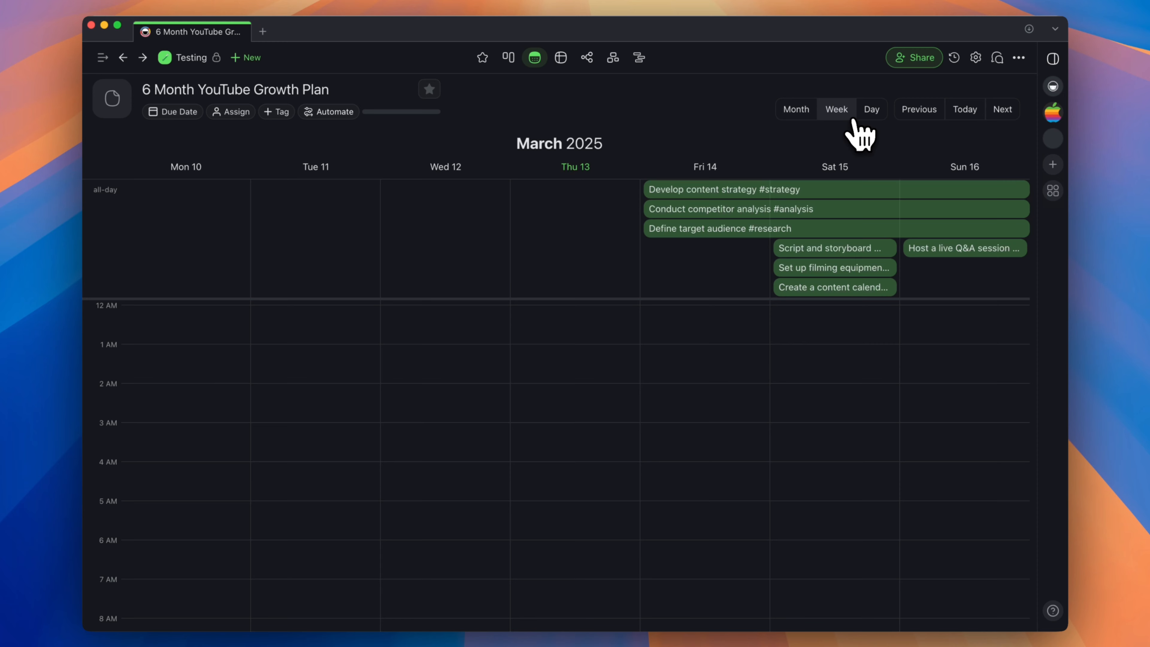
left_click(872, 110)
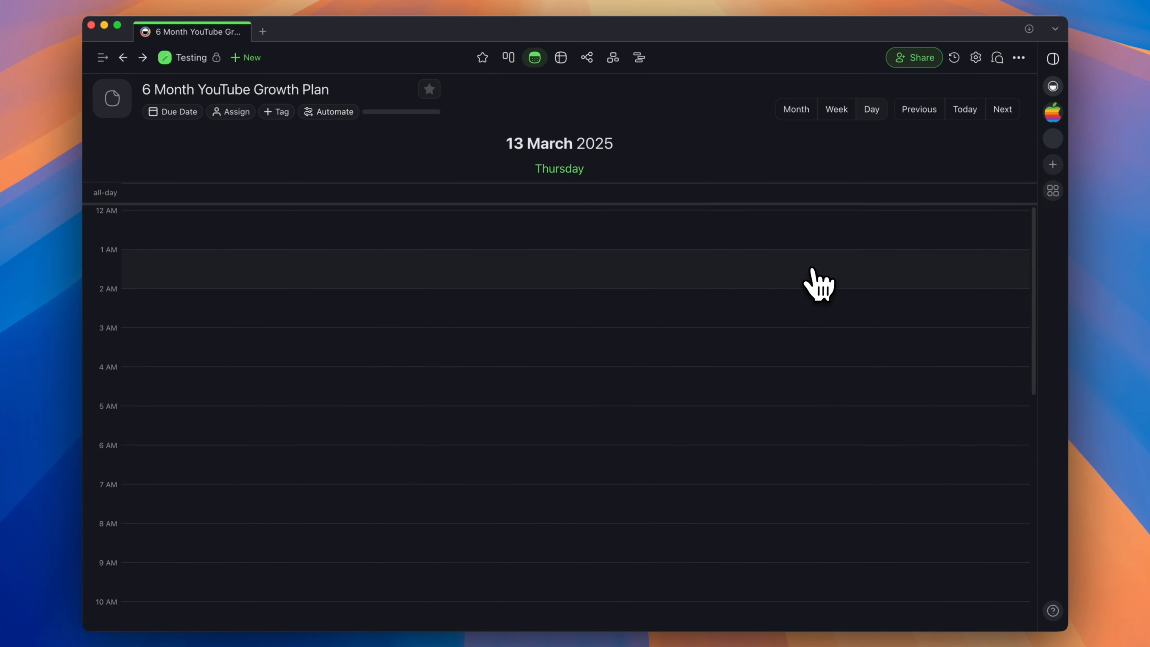
left_click(999, 111)
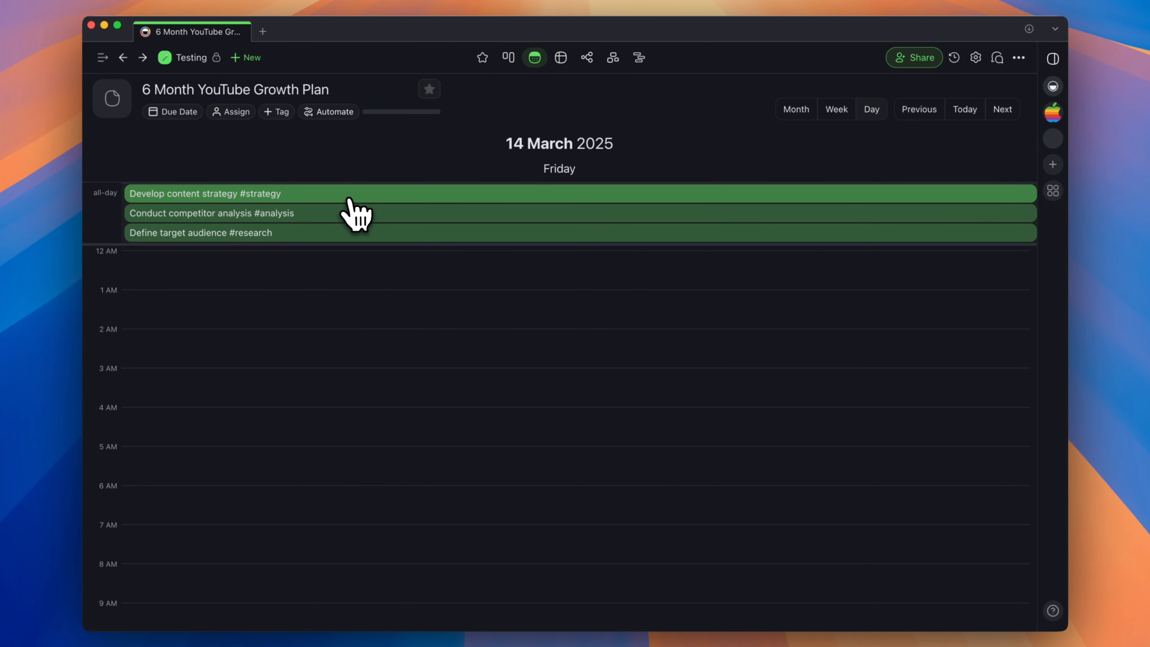
scroll(290, 434, "down", 10)
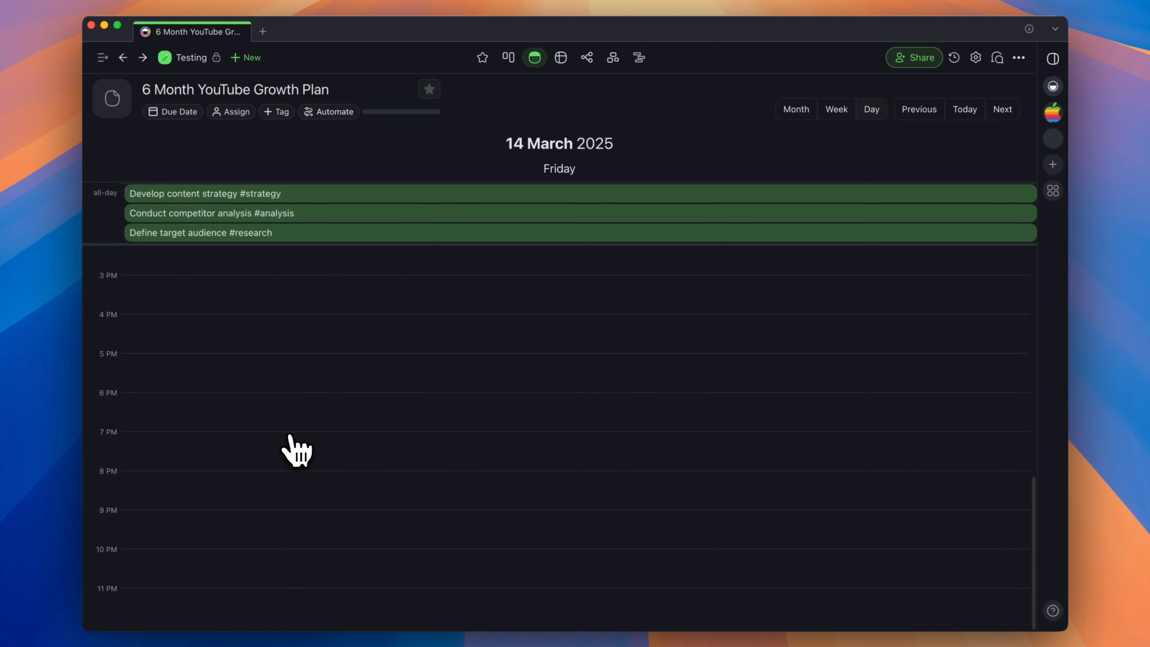
scroll(290, 435, "up", 10)
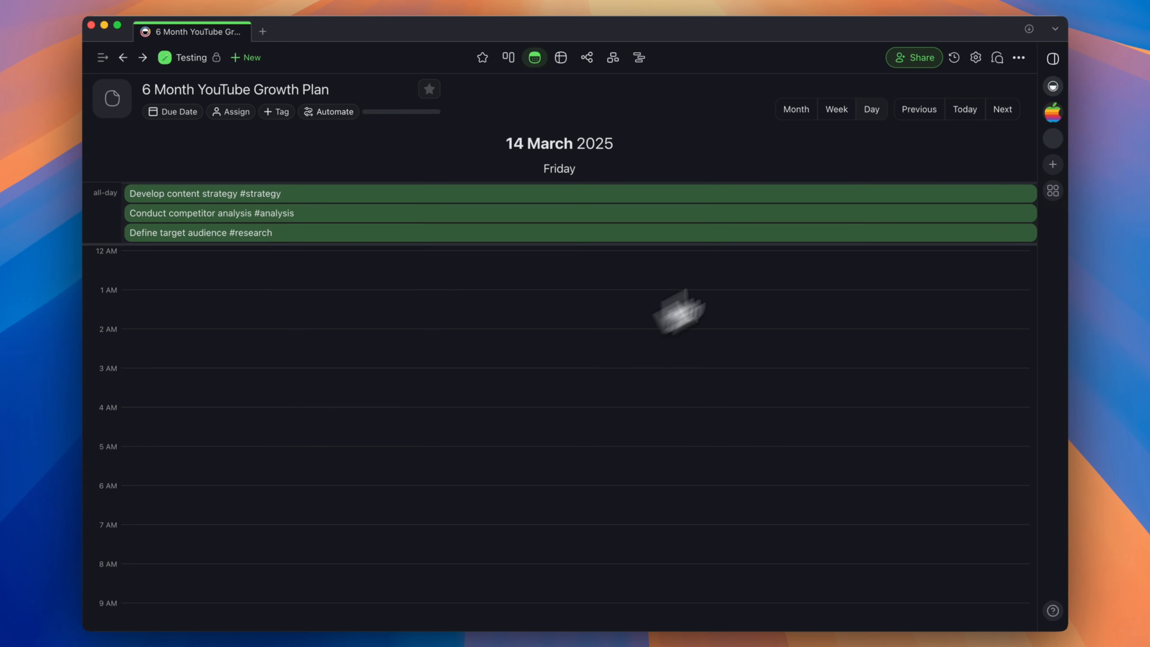
left_click(793, 111)
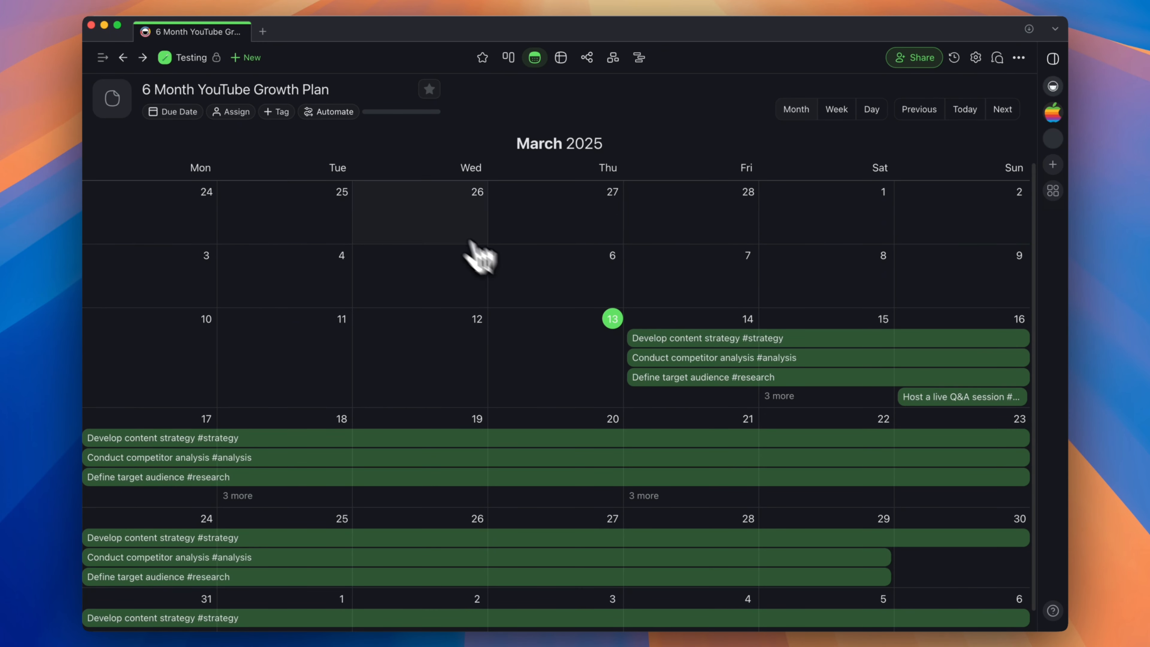
Step: Switch the project to table view and collapse the Month 1, Month 2 and Month 3 sections
left_click(561, 59)
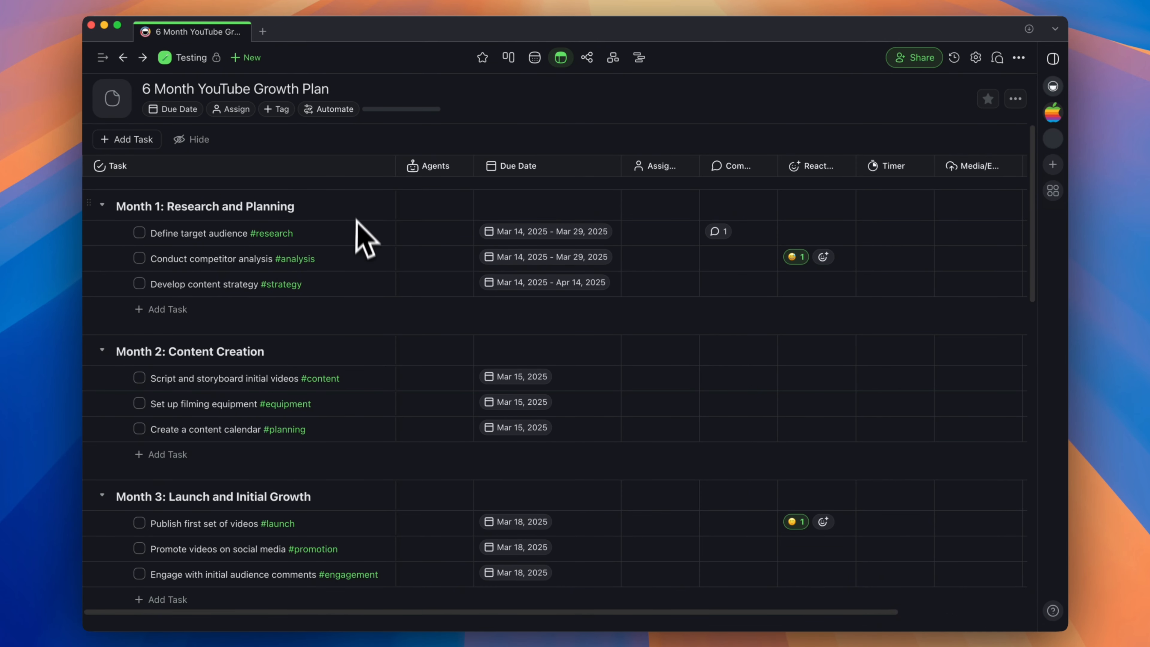
left_click(103, 205)
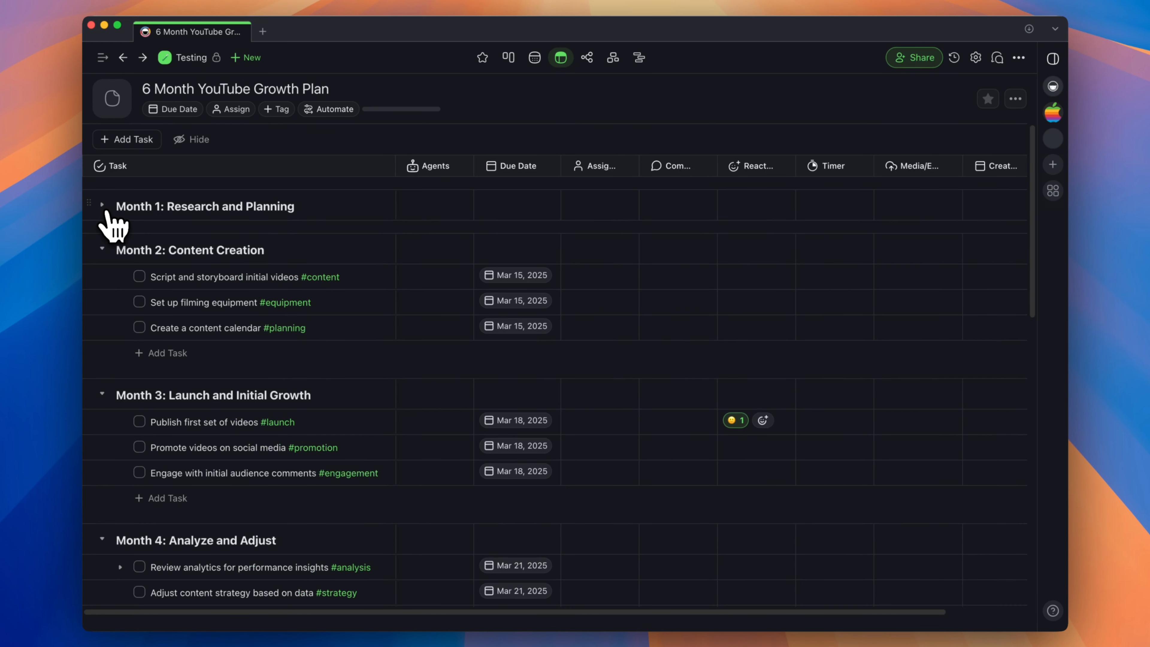
left_click(103, 249)
left_click(101, 292)
scroll(320, 347, "down", 5)
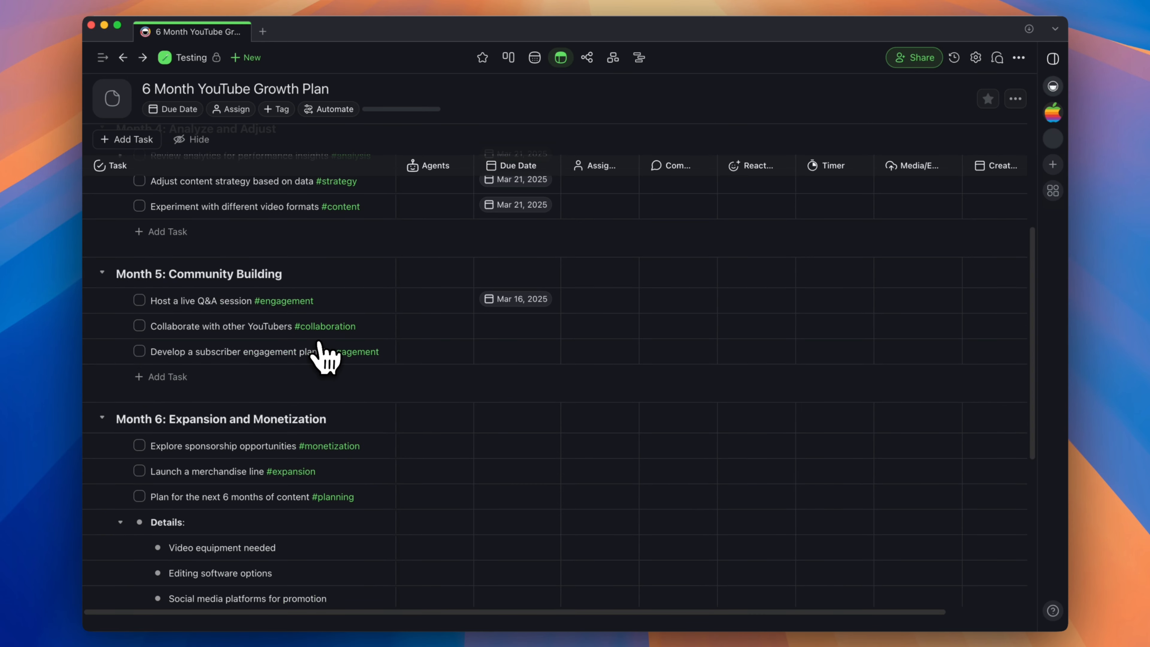
scroll(320, 354, "up", 3)
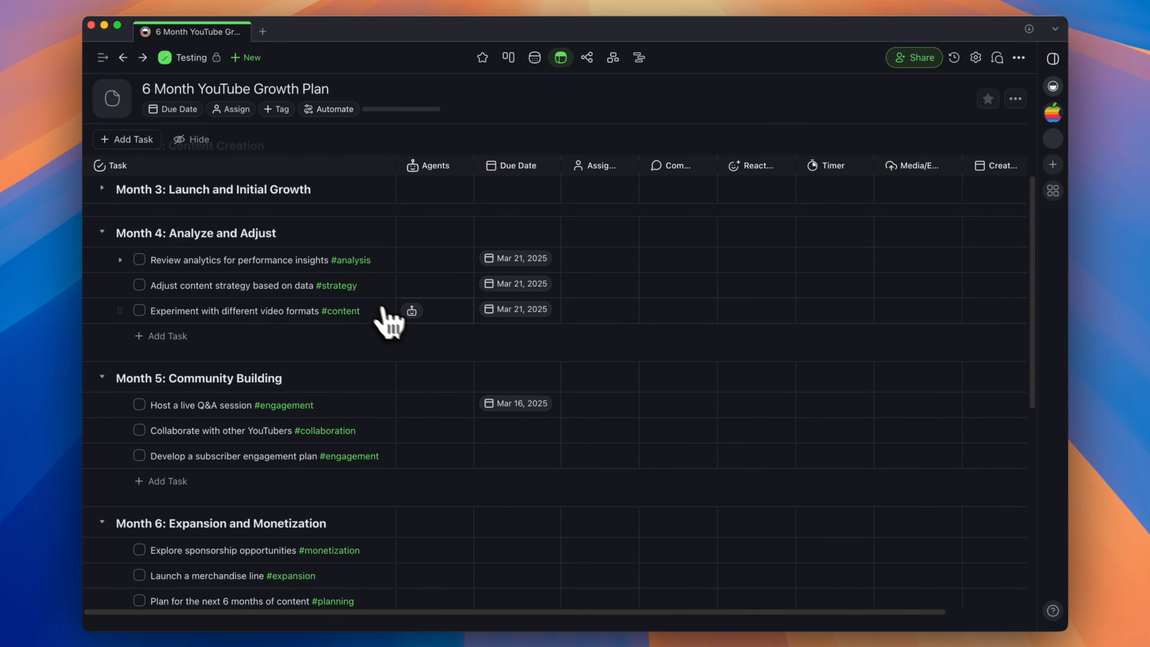
scroll(408, 326, "up", 3)
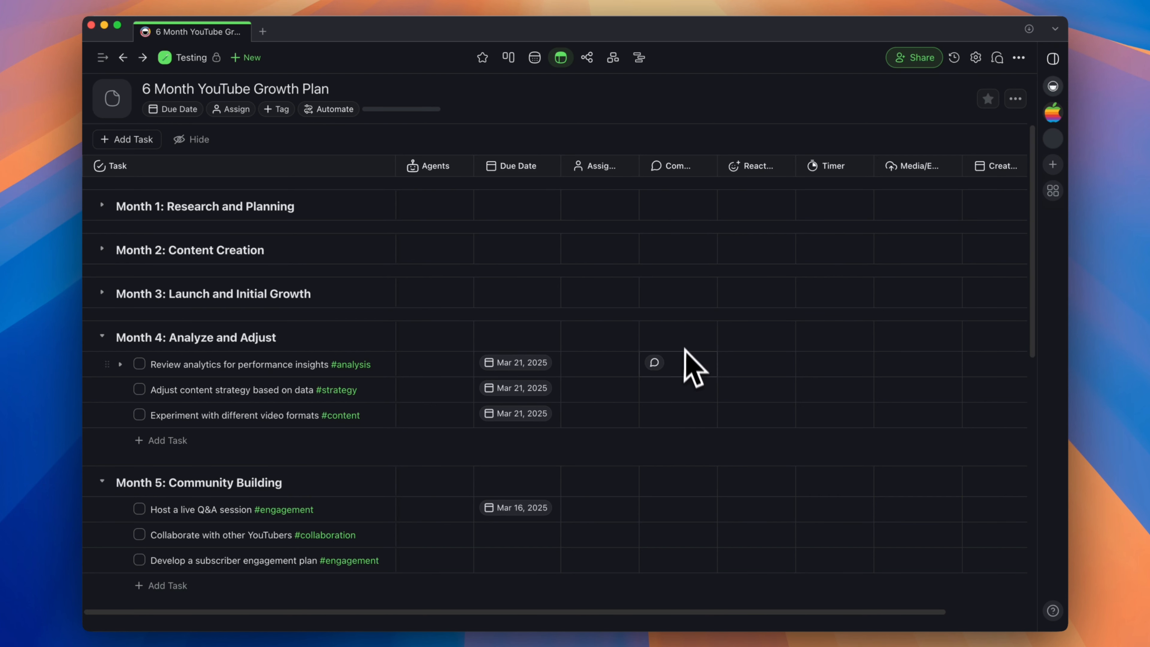
Step: Expand the Month 1 section and add the comment "review this task" to the Conduct competitor analysis task
left_click(102, 205)
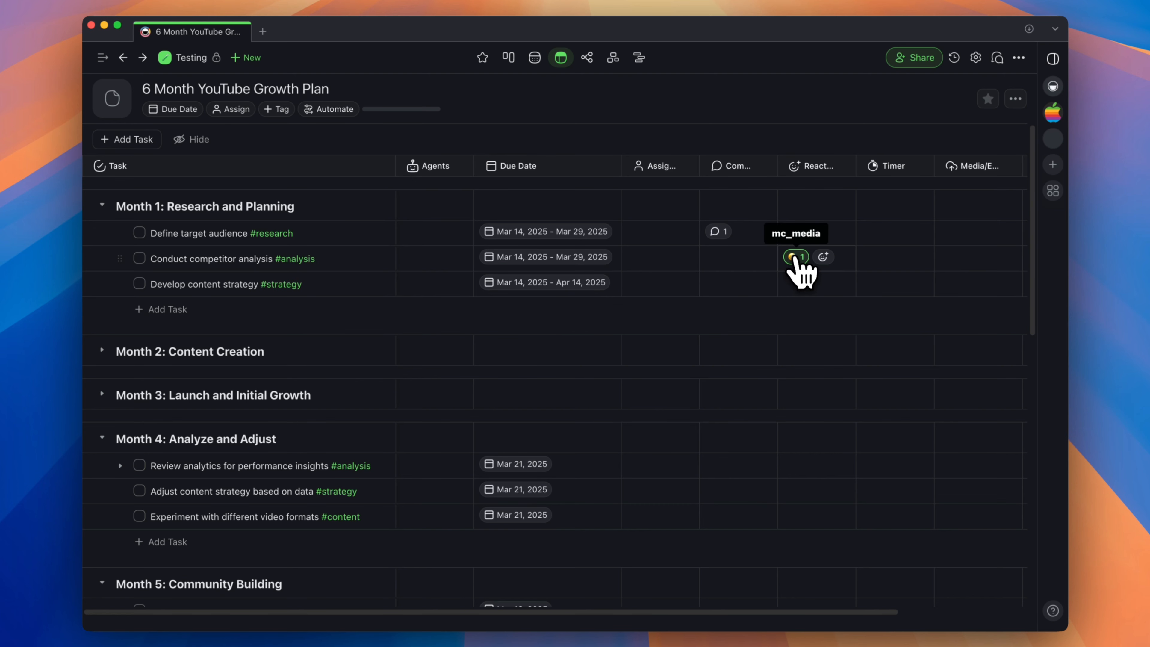
left_click(720, 259)
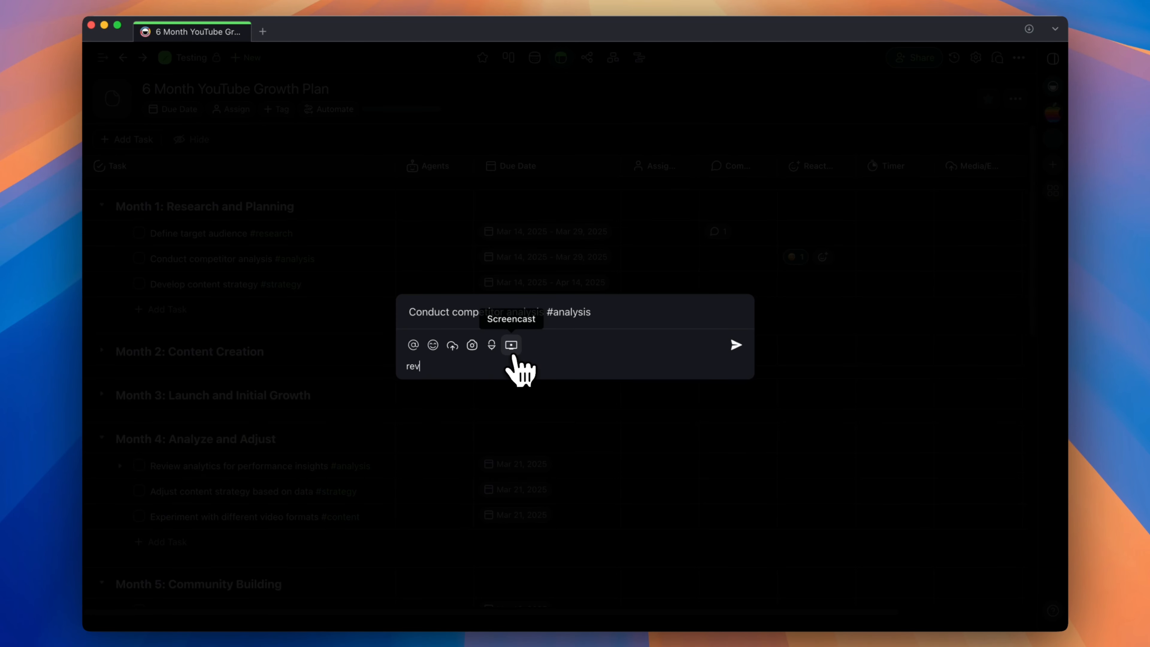
type("review this task")
key("Return")
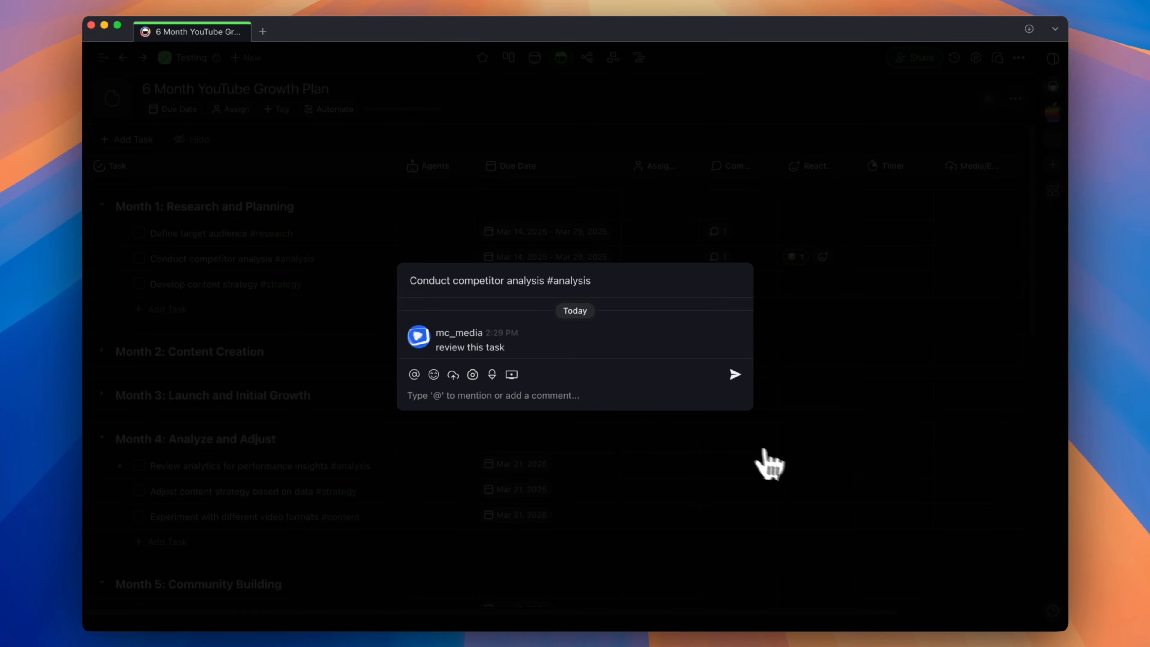
Step: Show the project in mind map view and look over the branches for Month 2 to Month 6
left_click(765, 453)
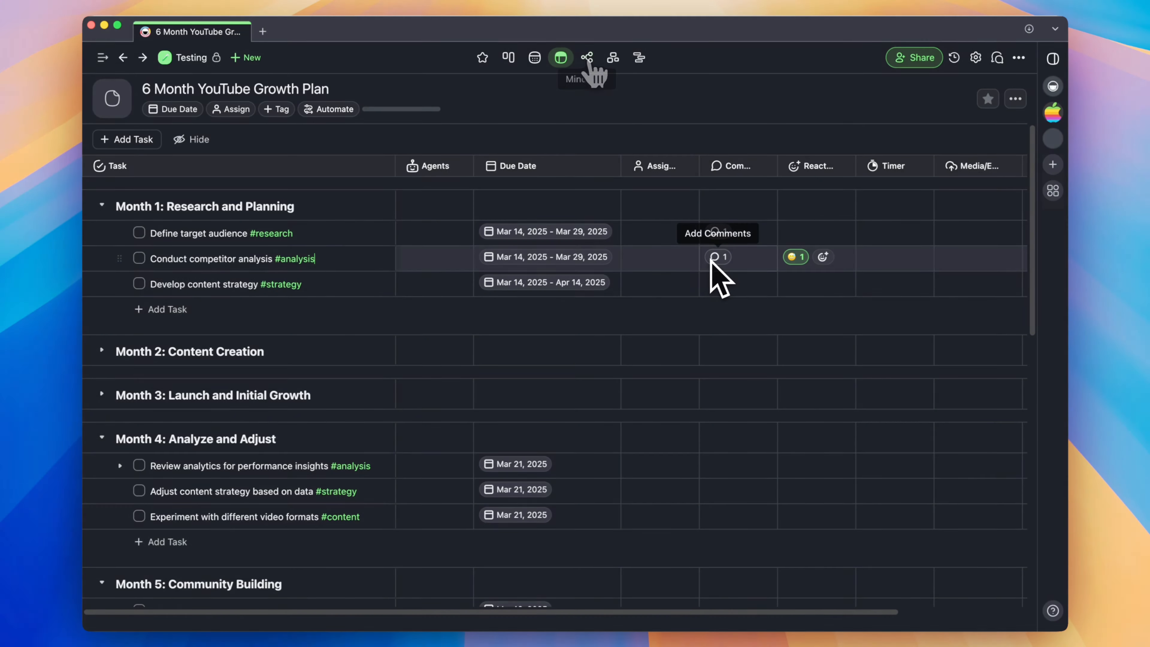
left_click(586, 57)
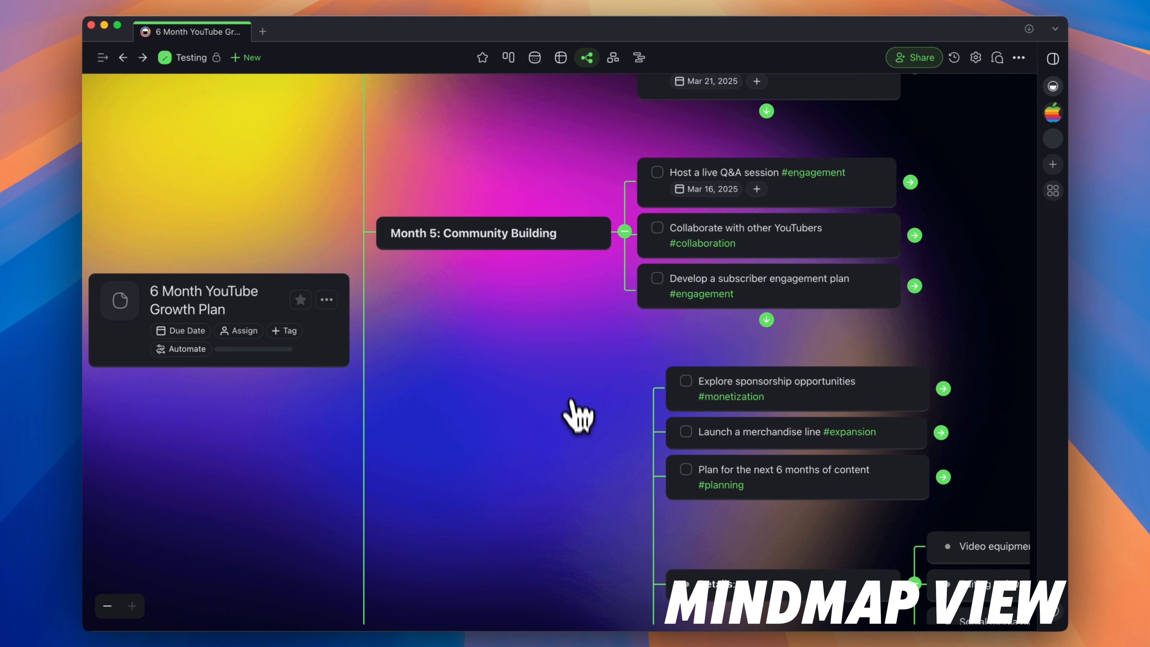
left_click(107, 606)
left_click(107, 607)
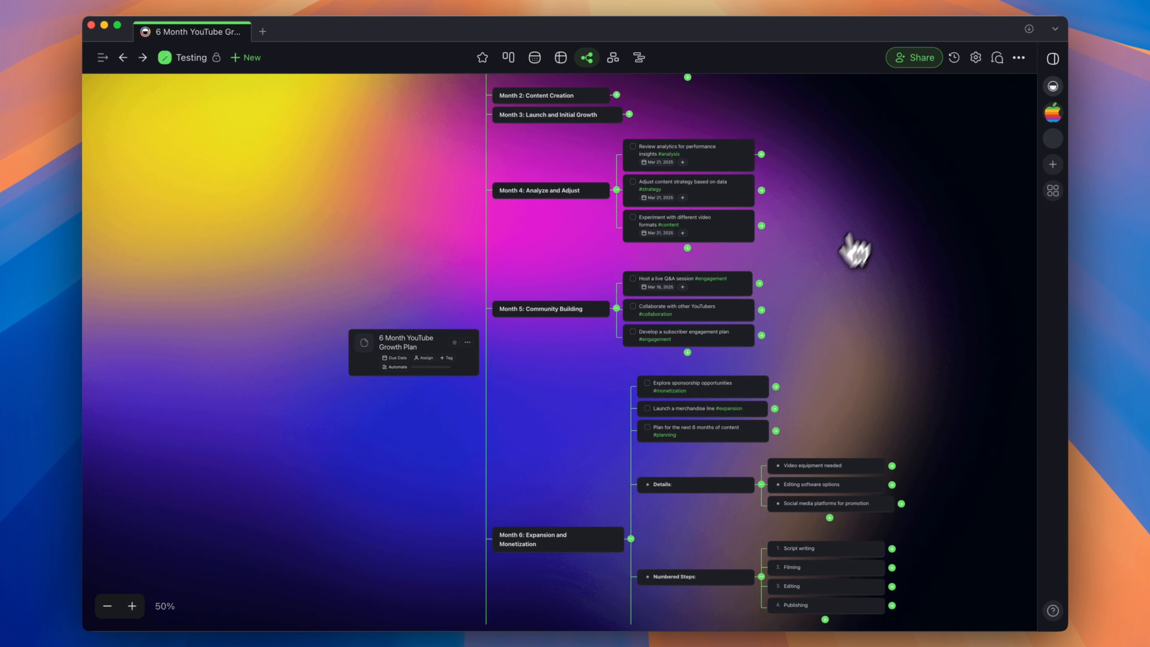
left_click_drag(855, 252, 770, 355)
left_click(132, 606)
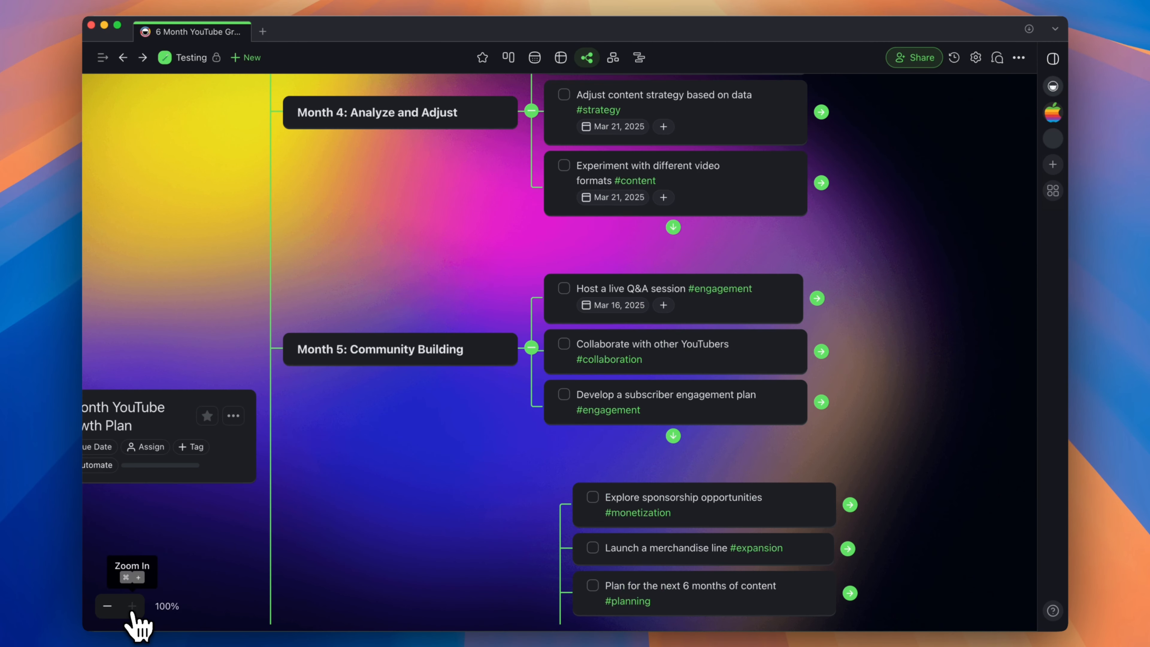
scroll(732, 411, "up", 5)
scroll(732, 410, "right", 2)
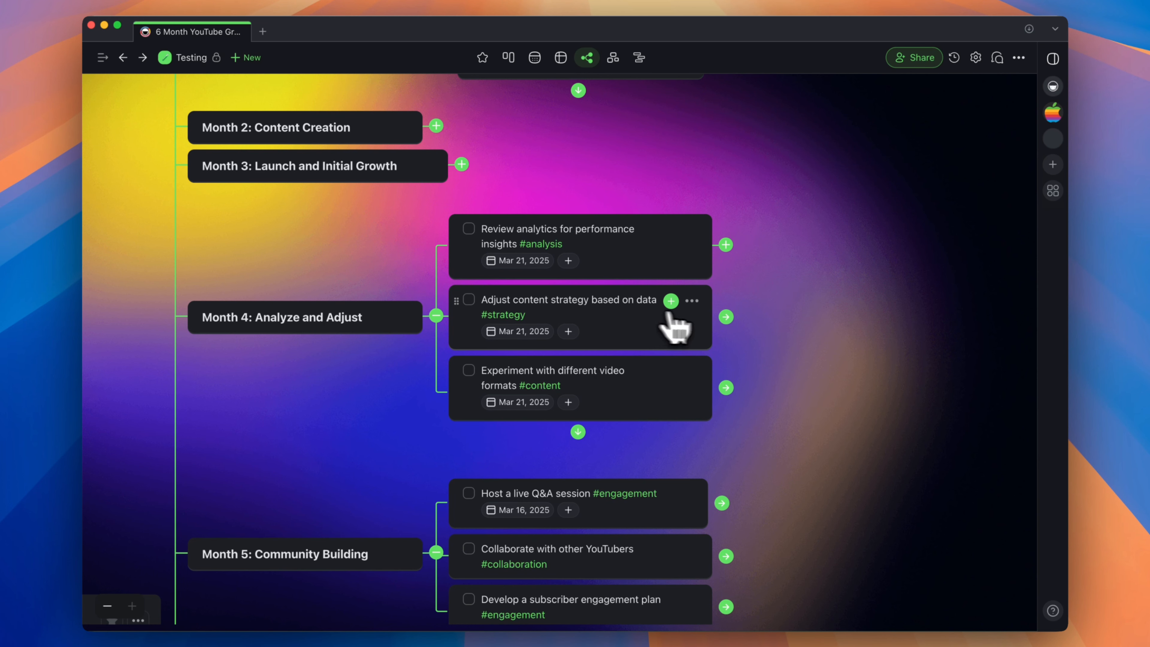
Step: Generate AI subtasks for the Adjust content strategy based on data task in Month 4 and insert them into the mind map
left_click(727, 319)
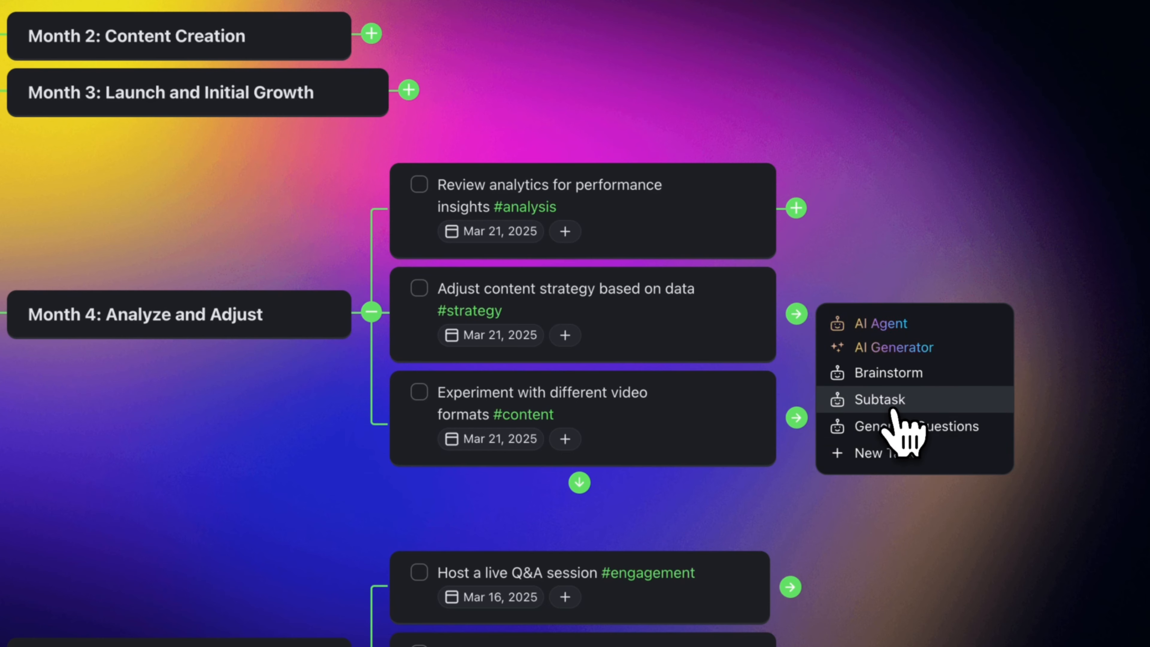
left_click(931, 403)
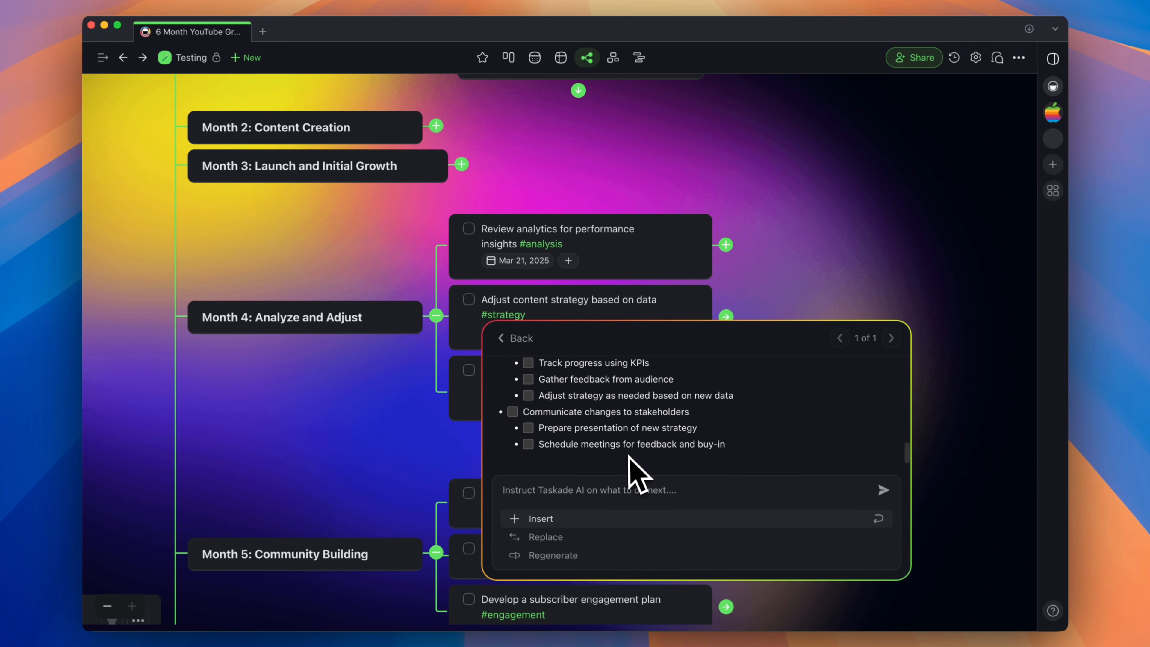
scroll(629, 458, "up", 10)
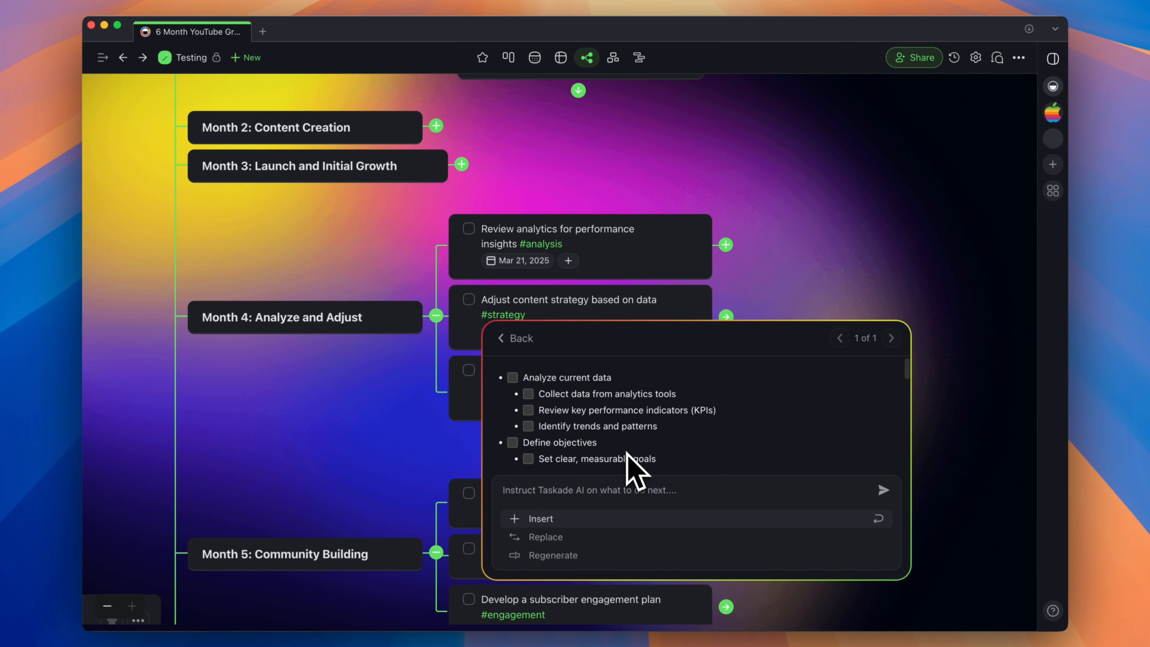
scroll(554, 442, "down", 10)
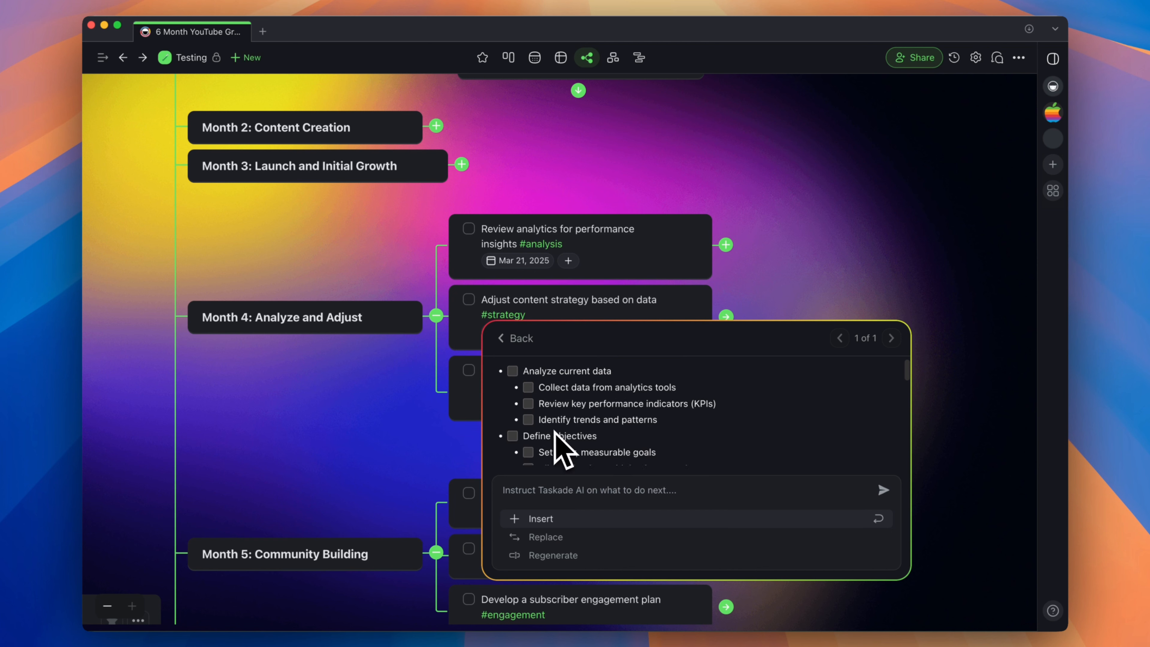
left_click(554, 528)
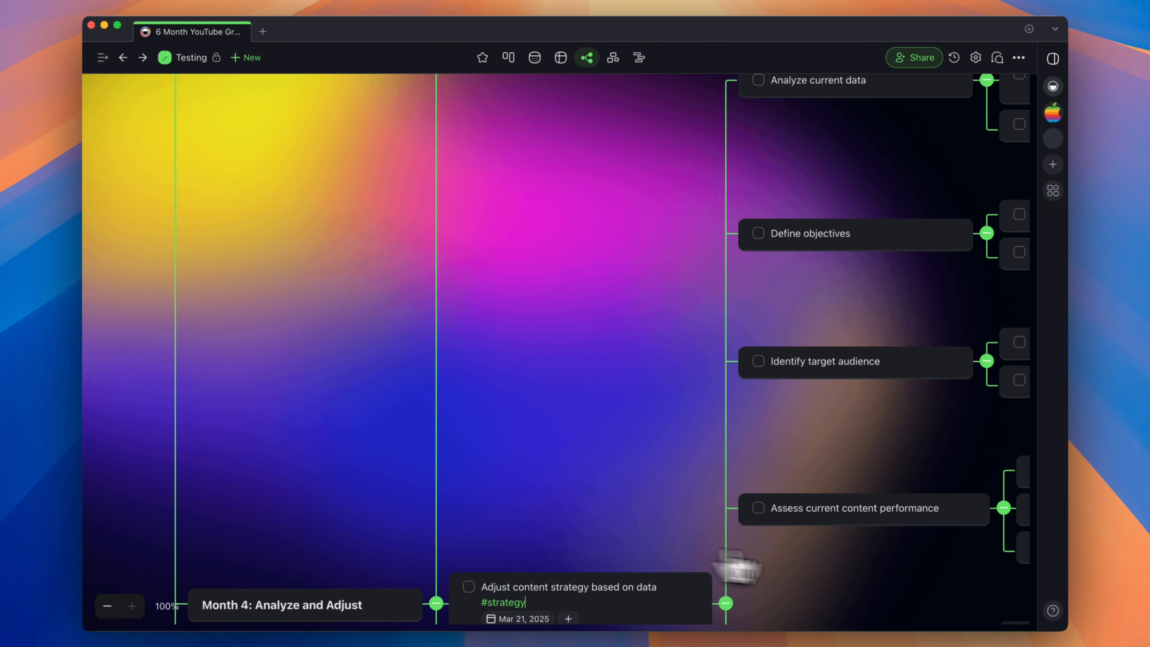
Step: Examine the whole subtask branch inserted under the Adjust content strategy based on data task
scroll(724, 476, "down", 6)
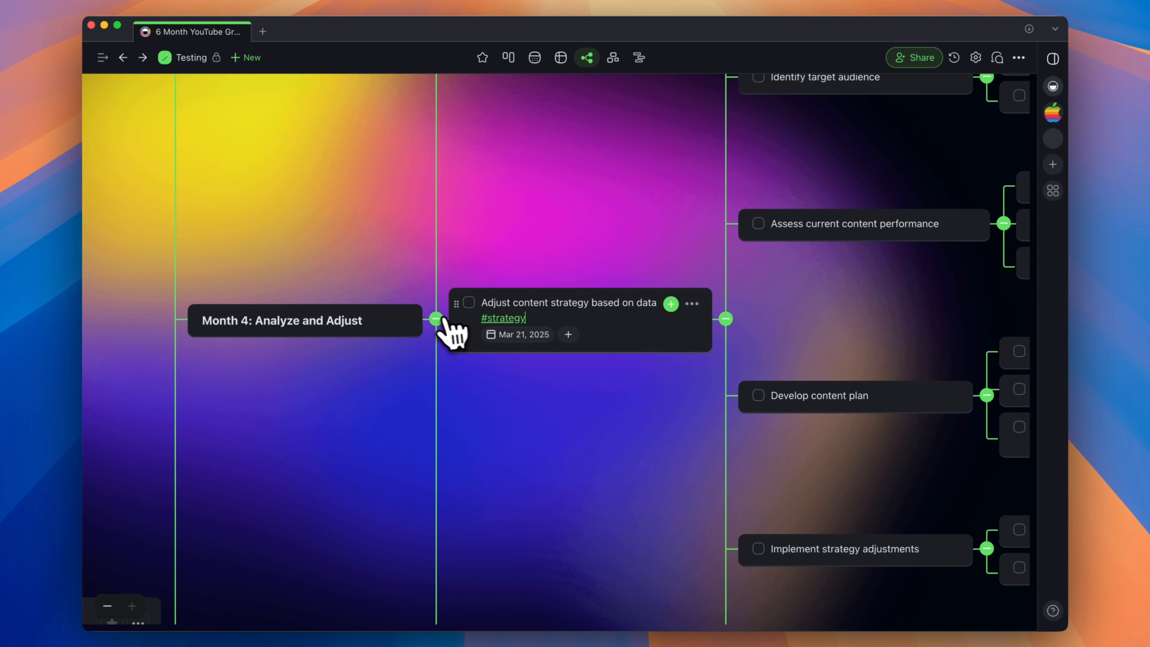
left_click(109, 606)
left_click(109, 606)
left_click(109, 607)
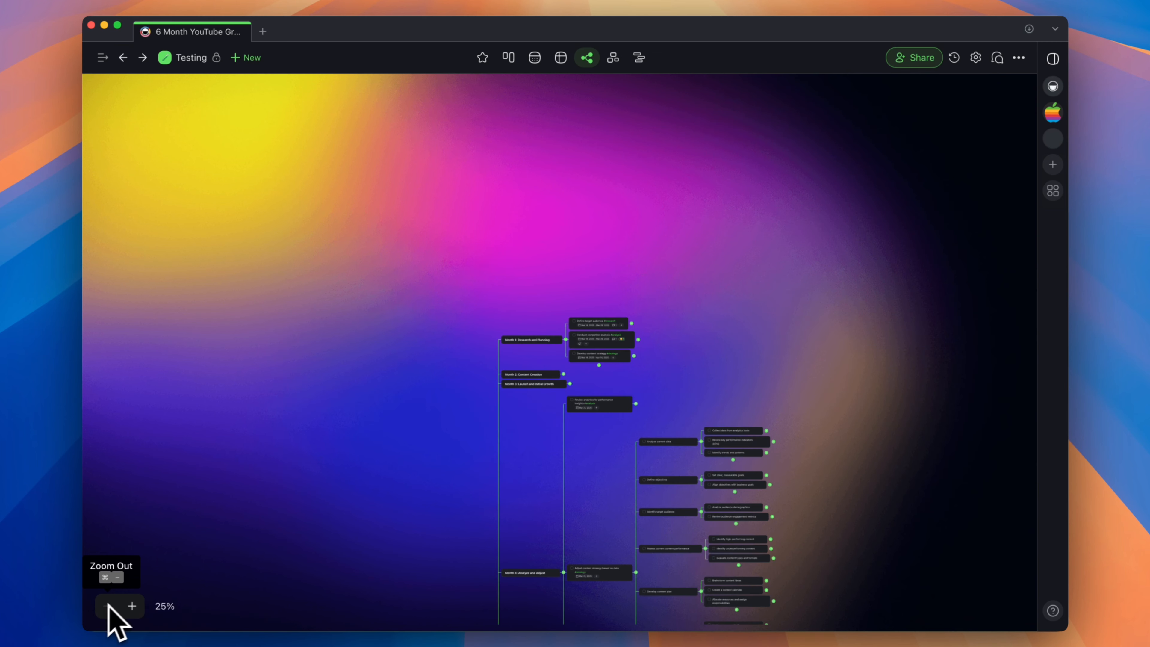
left_click_drag(590, 566, 565, 404)
left_click(132, 607)
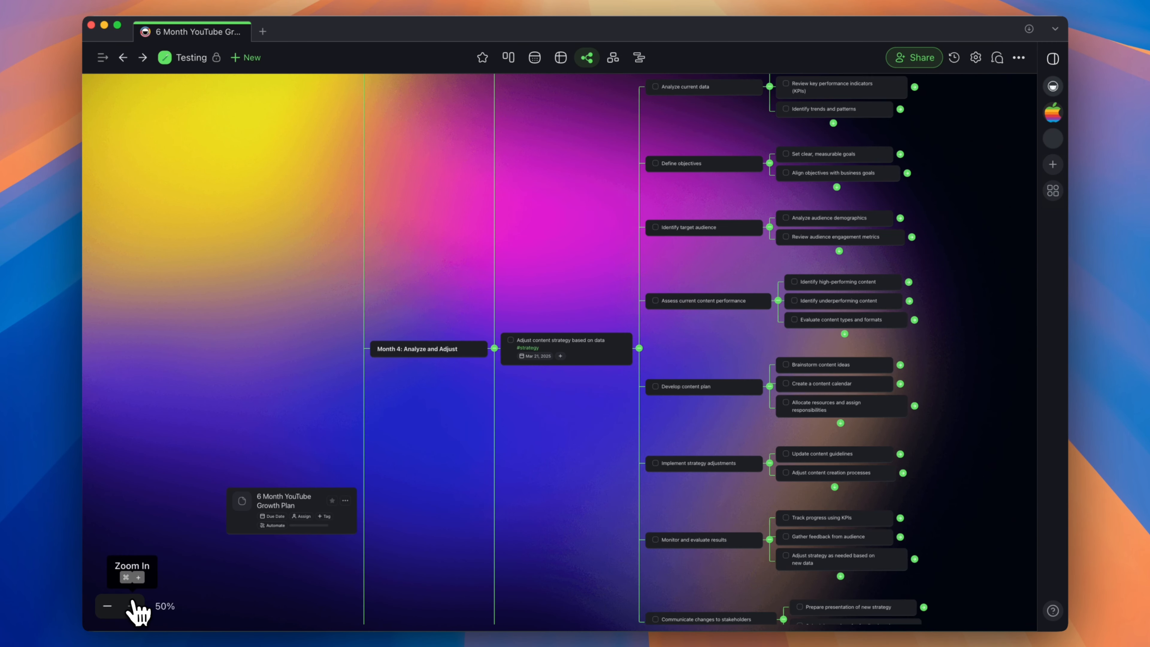
left_click(132, 606)
Step: Fold and unfold the Adjust content strategy based on data branch, reviewing its subtasks before leaving it folded
left_click(669, 264)
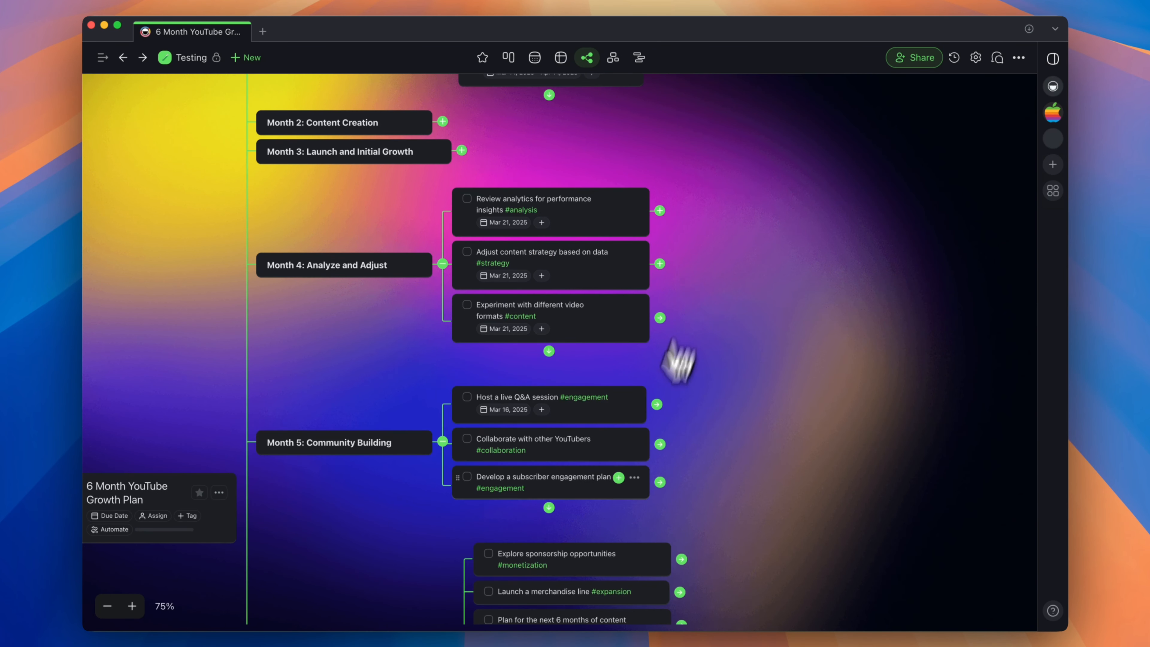
left_click(660, 264)
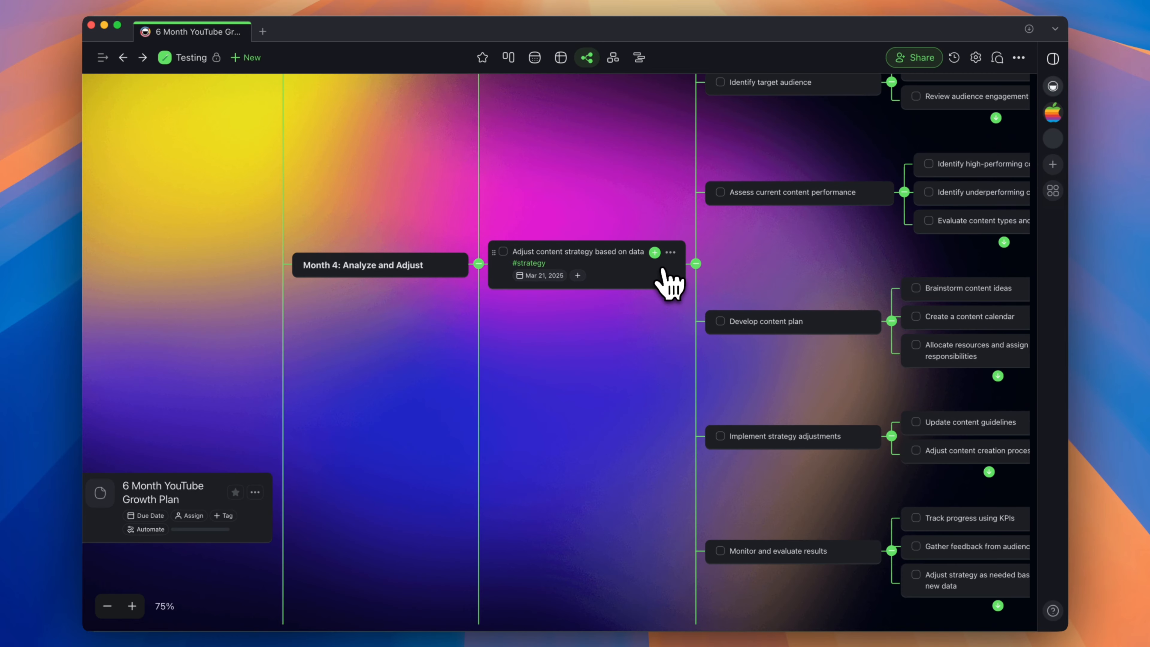
scroll(673, 391, "up", 5)
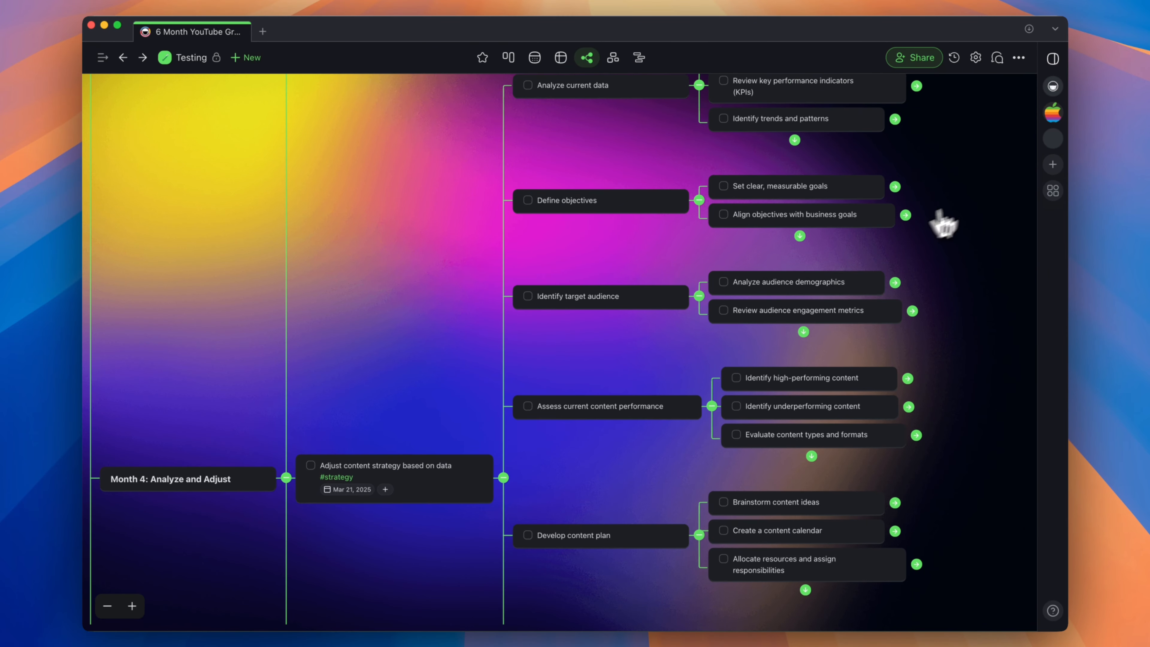
left_click_drag(967, 208, 930, 198)
left_click_drag(664, 446, 626, 290)
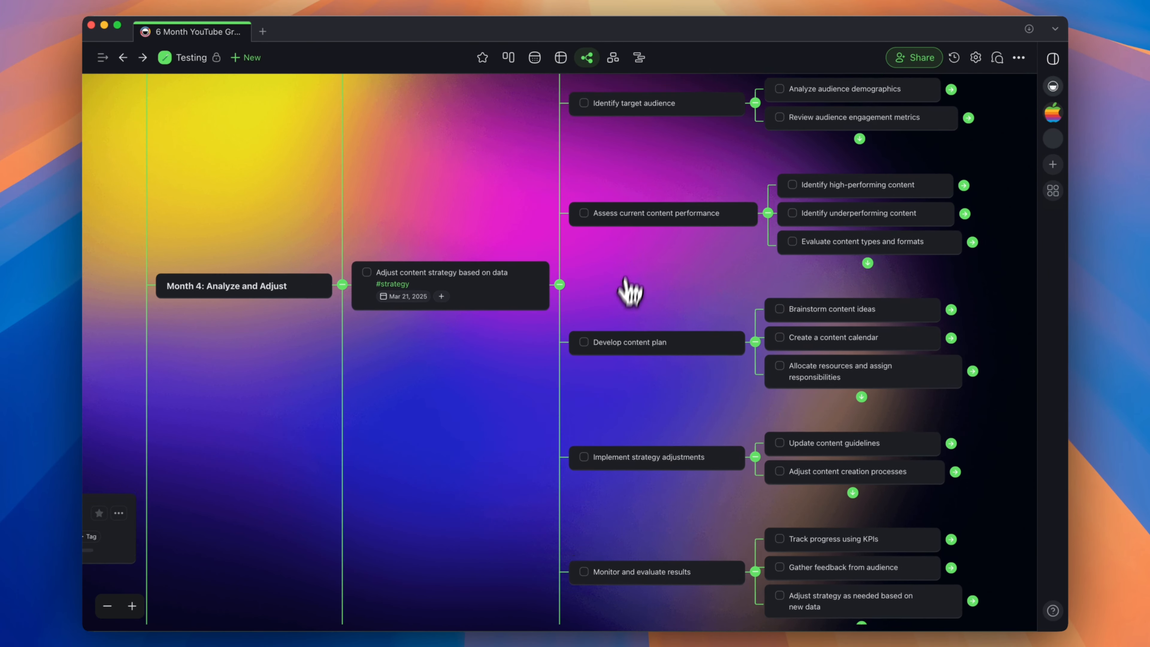
left_click_drag(618, 419, 632, 290)
left_click_drag(462, 387, 571, 290)
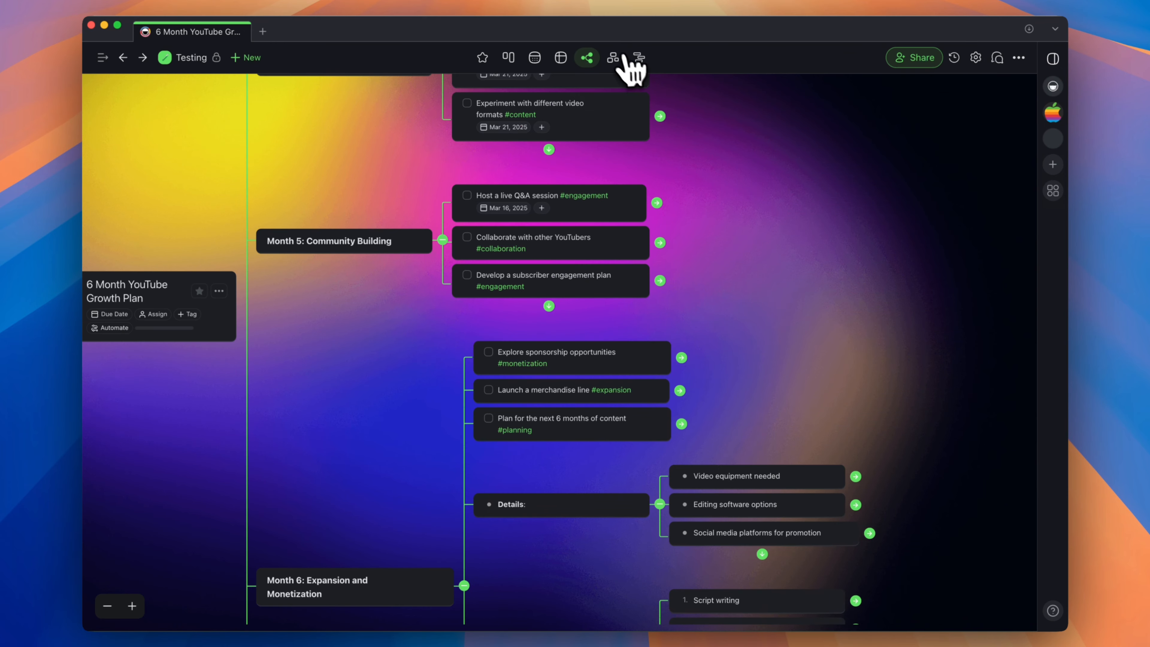
Step: Switch the project to organizational chart view and collapse the Month 1: Research and Planning section
left_click(618, 61)
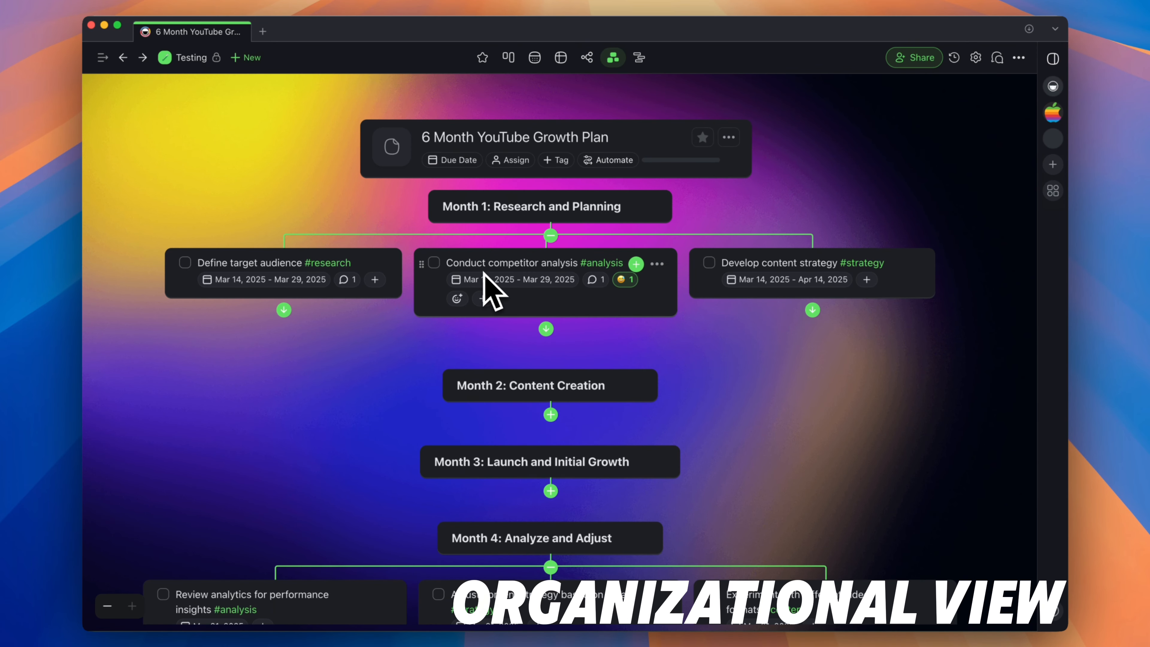
left_click(550, 237)
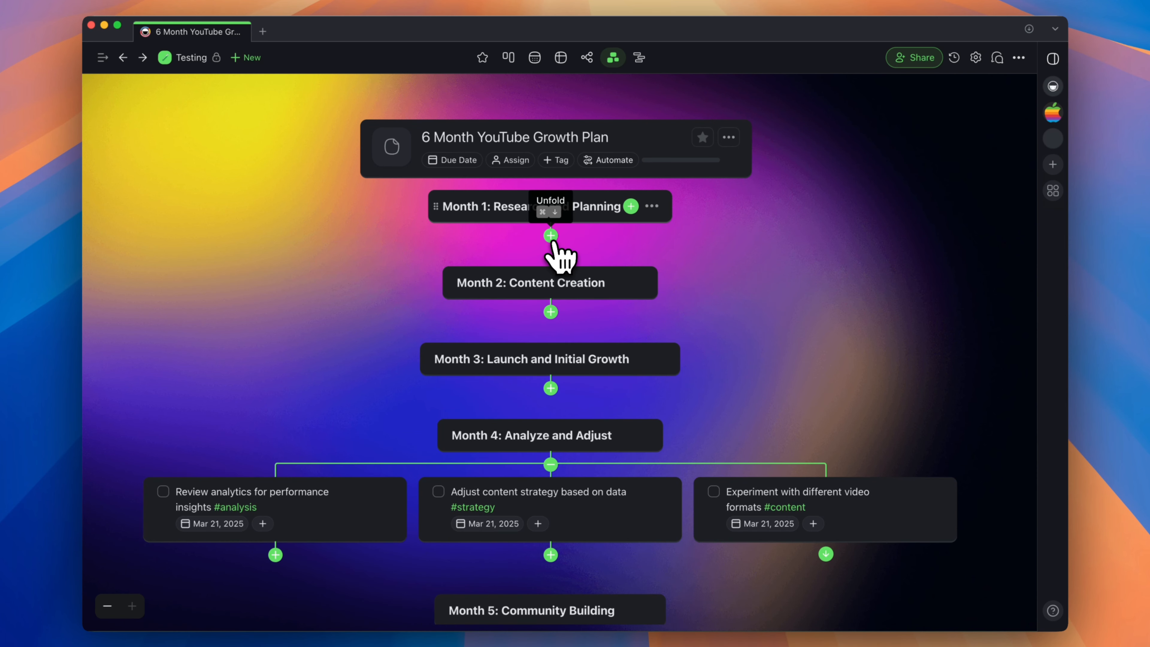
left_click_drag(815, 379, 923, 399)
Step: Switch the project to Gantt chart view and expand the Month 1 and Month 2 sections
left_click(640, 58)
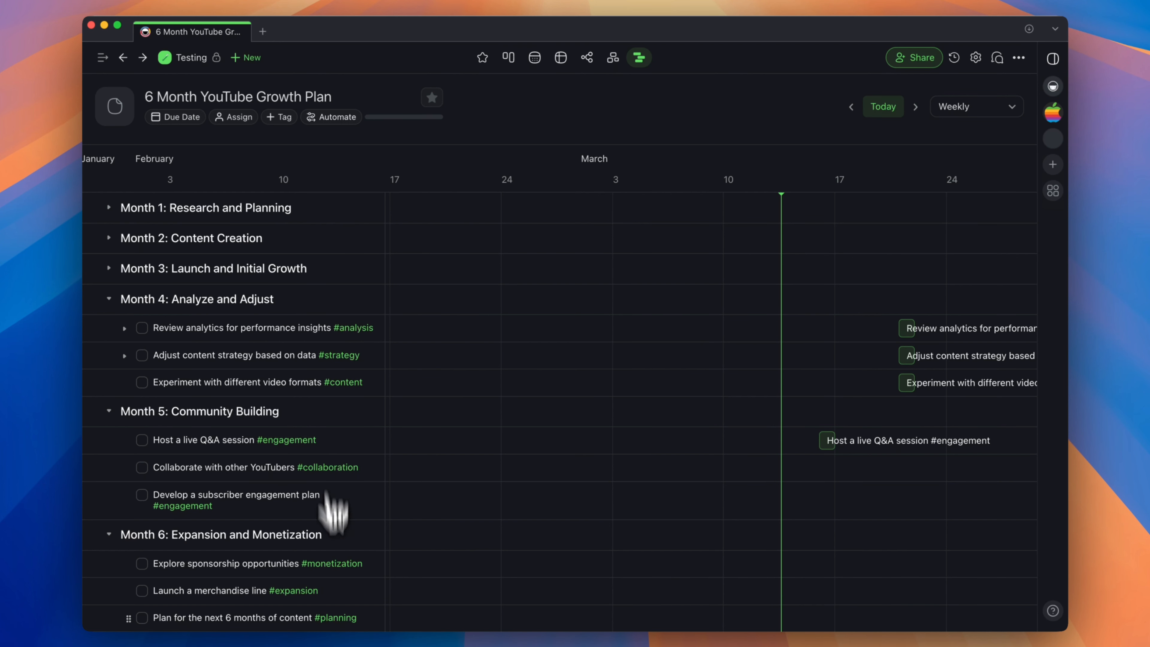
left_click(110, 299)
left_click(109, 300)
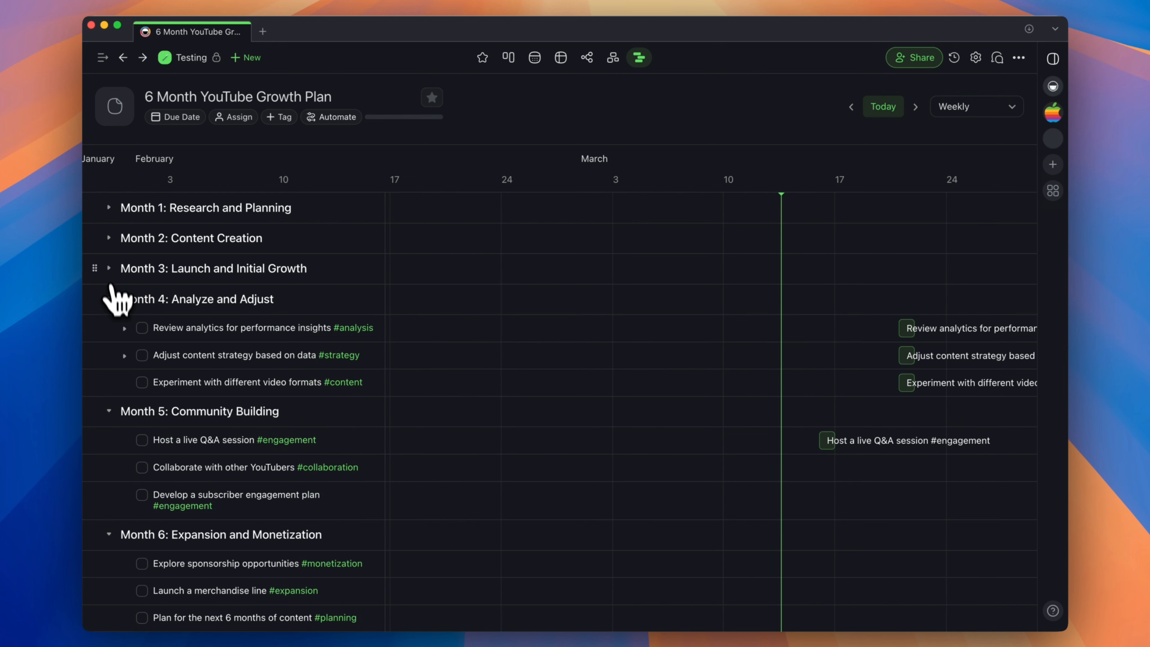
left_click(109, 268)
left_click(109, 268)
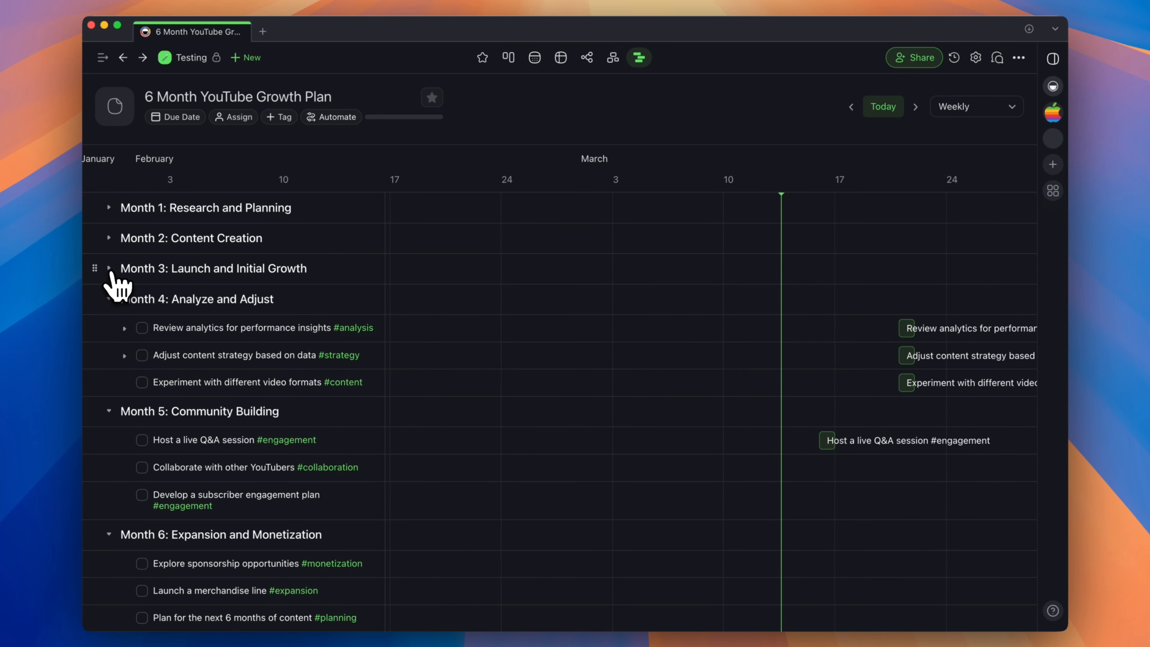
left_click(109, 239)
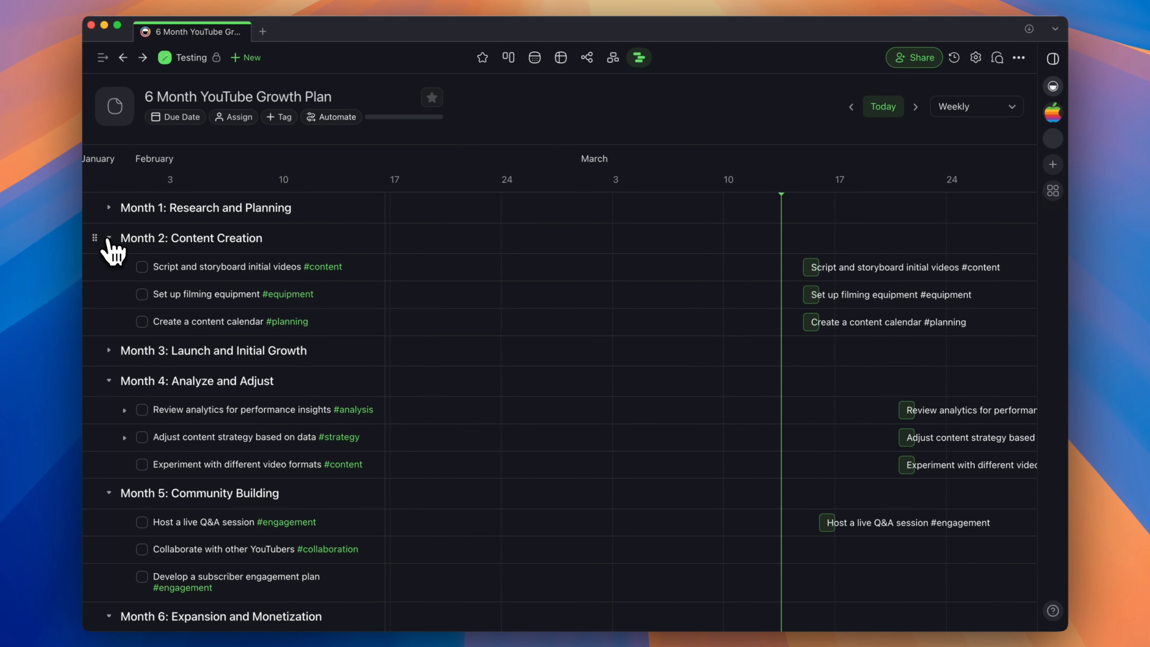
left_click(109, 238)
left_click(109, 238)
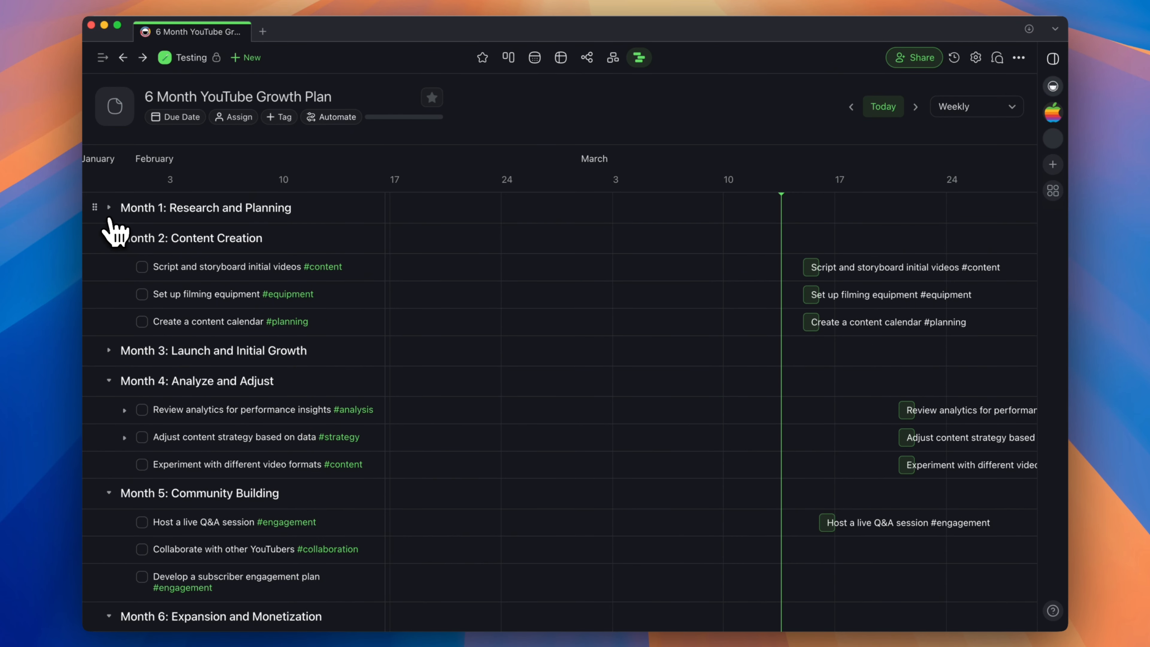
left_click(109, 208)
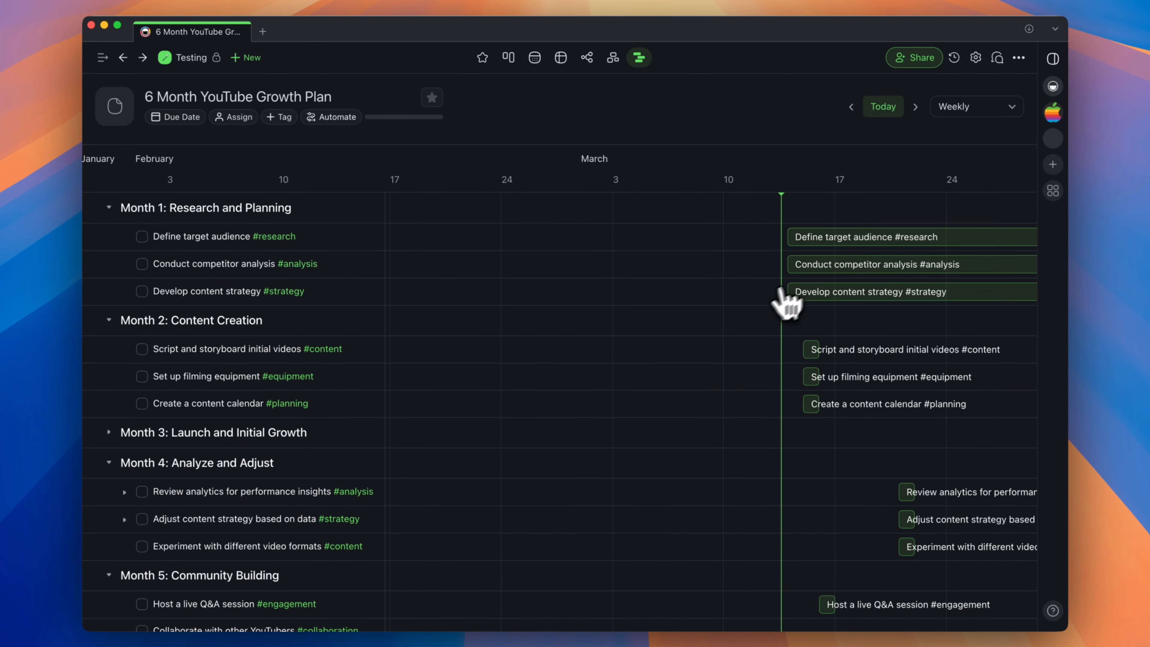
Step: Change the Gantt timeline scale to Monthly and return the project to list view
scroll(765, 312, "right", 5)
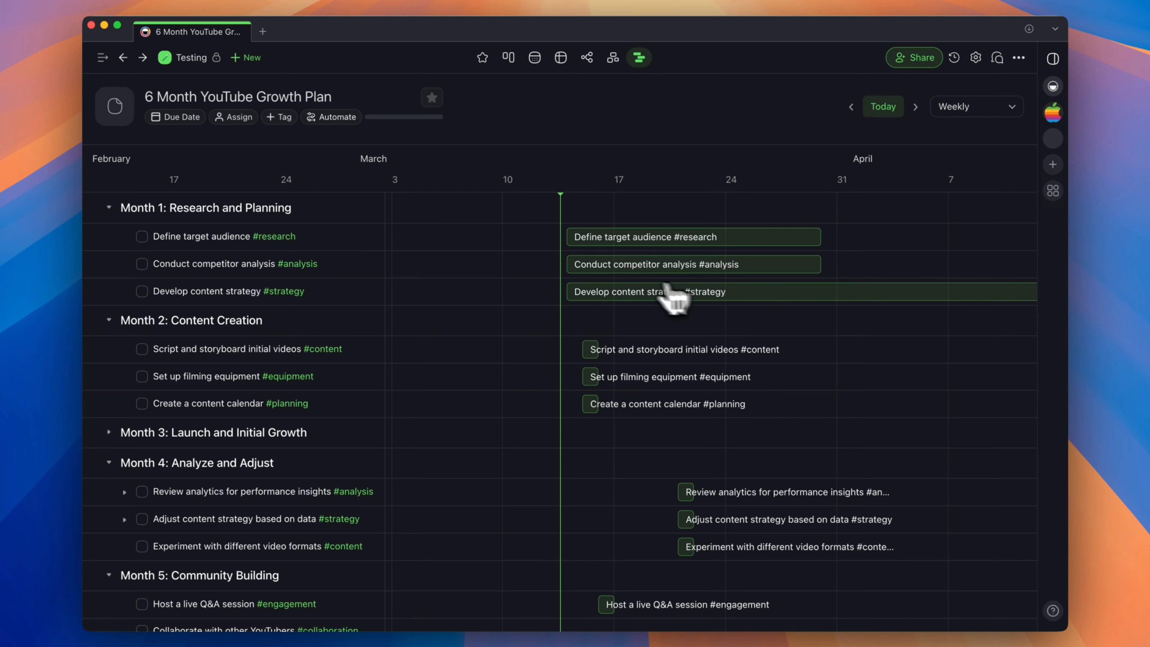
scroll(675, 299, "right", 2)
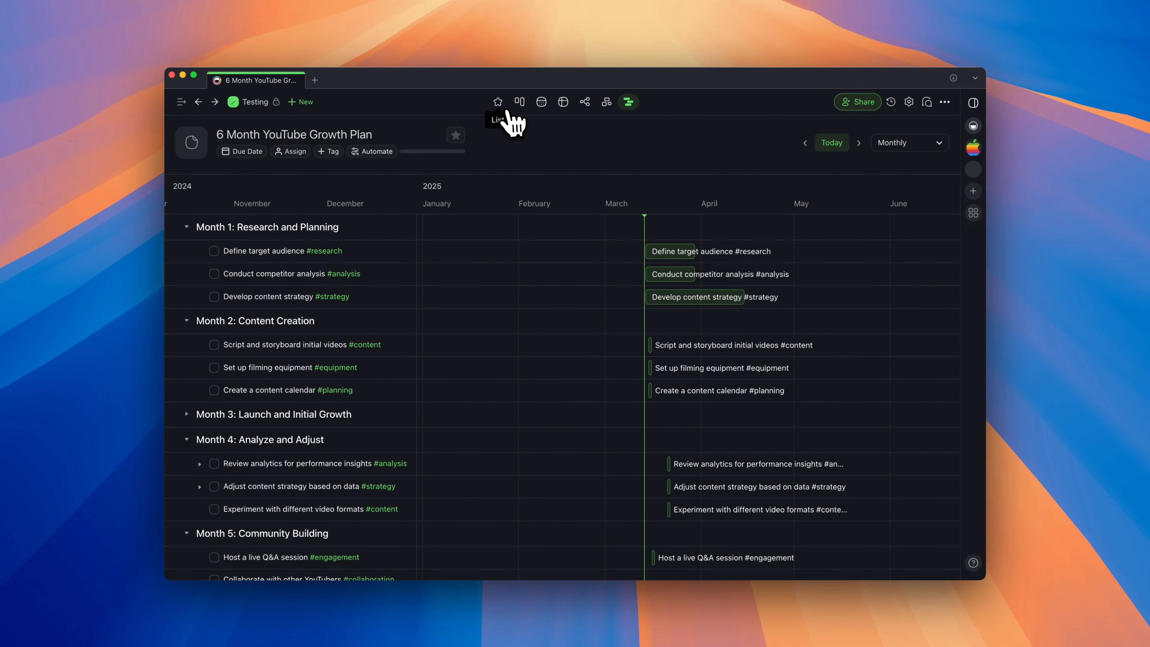
left_click(498, 102)
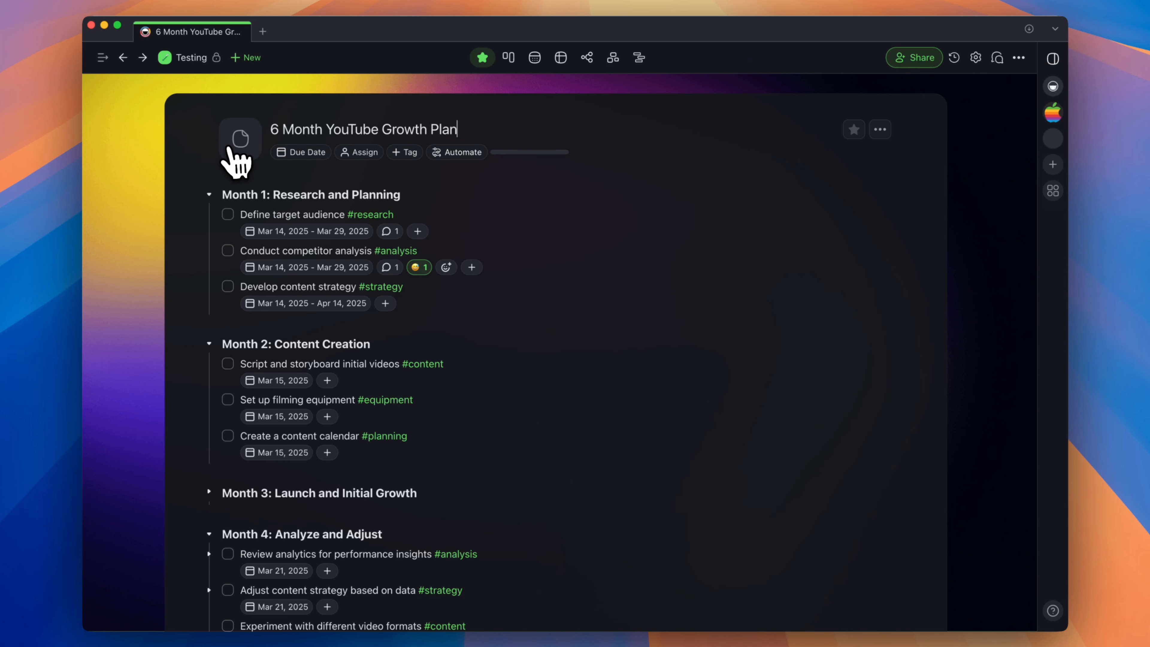
Step: Set the icon of the 6 Month YouTube Growth Plan project to a monkey emoji
left_click(237, 144)
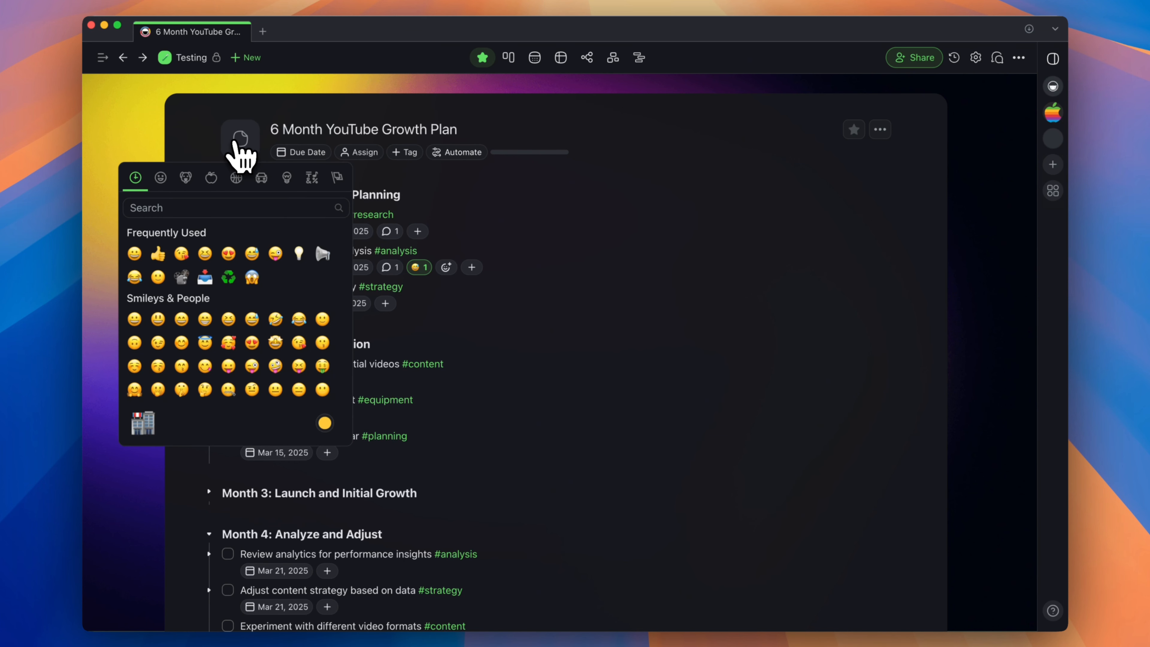
scroll(277, 334, "down", 10)
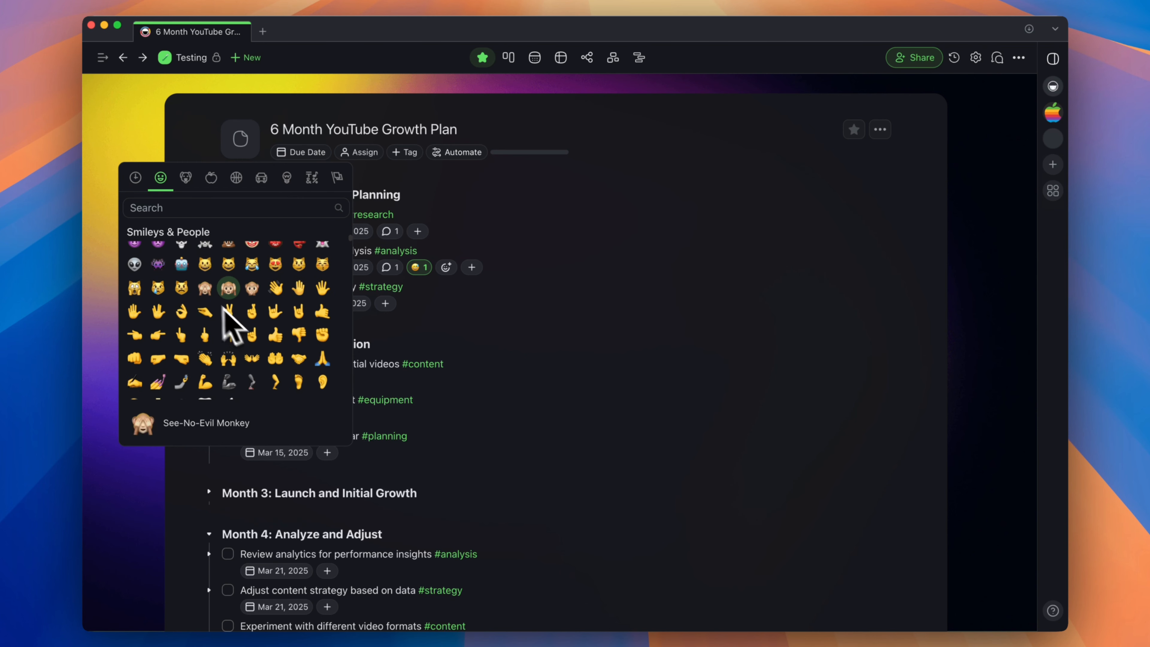
left_click(229, 287)
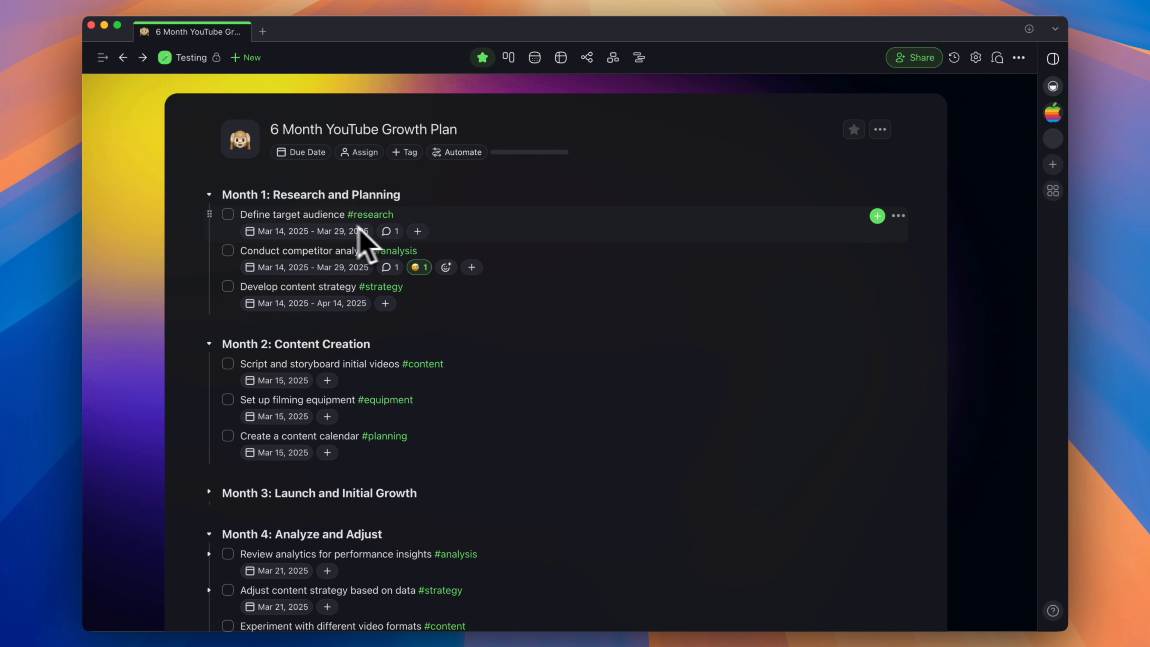
Step: Set the due date of the 6 Month YouTube Growth Plan project to May 31, 2025
left_click(296, 156)
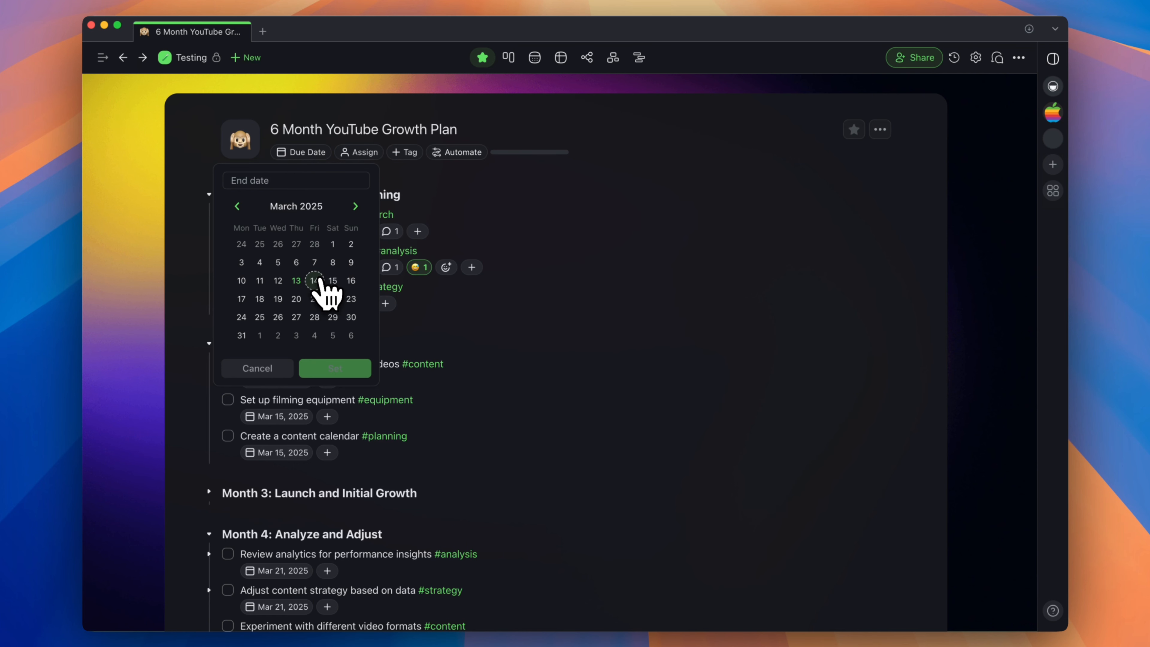
left_click(356, 210)
left_click(356, 209)
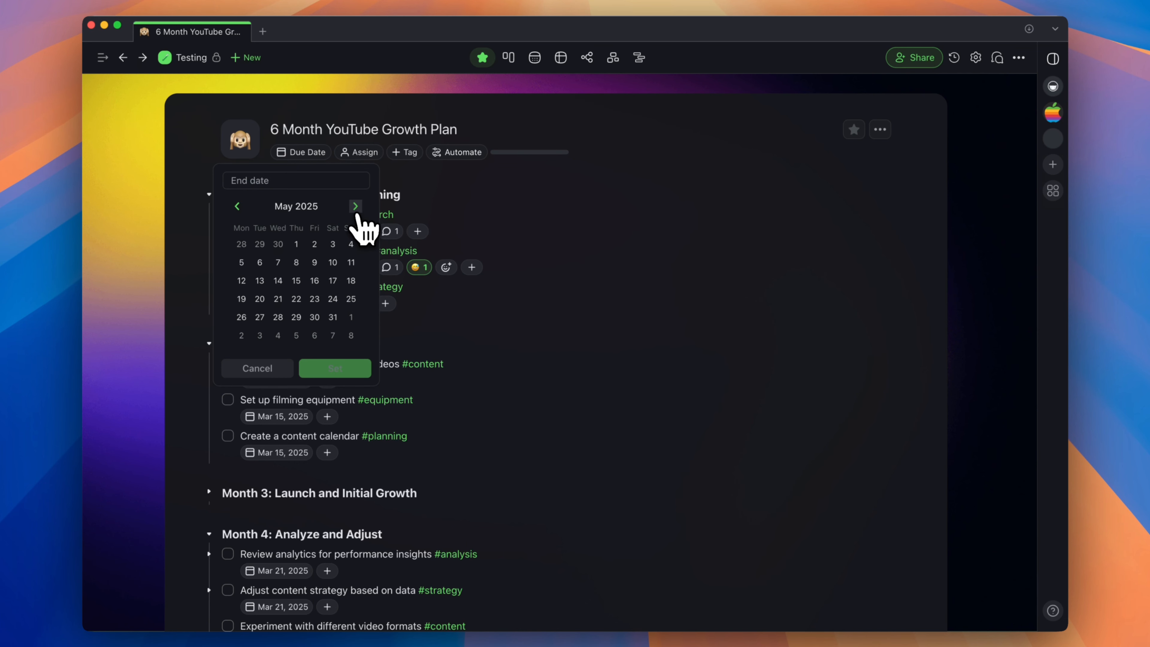
left_click(333, 317)
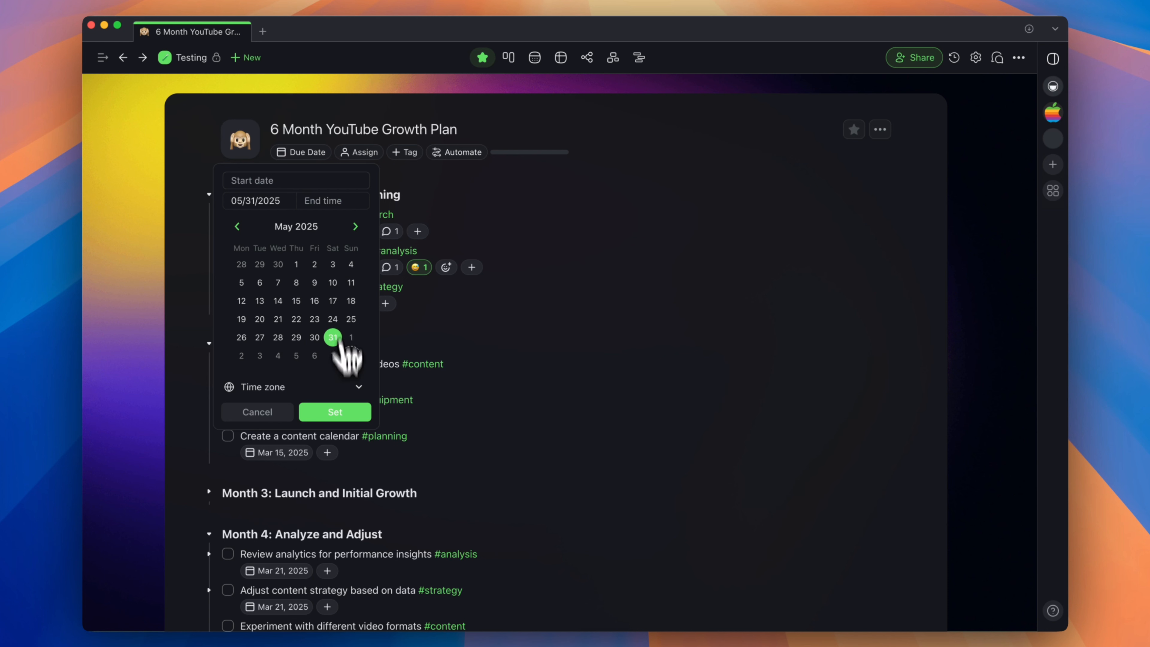
left_click(347, 413)
Step: Examine the project's assignee, tag and automation trigger options without selecting any of them
left_click(376, 154)
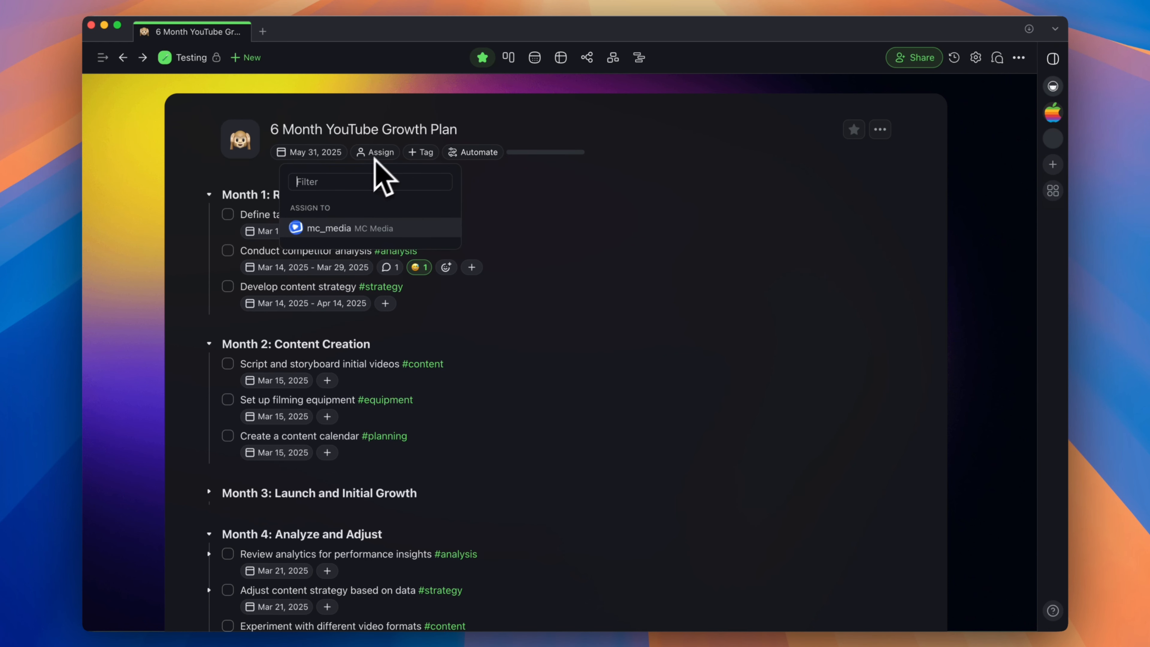
left_click(602, 184)
left_click(433, 154)
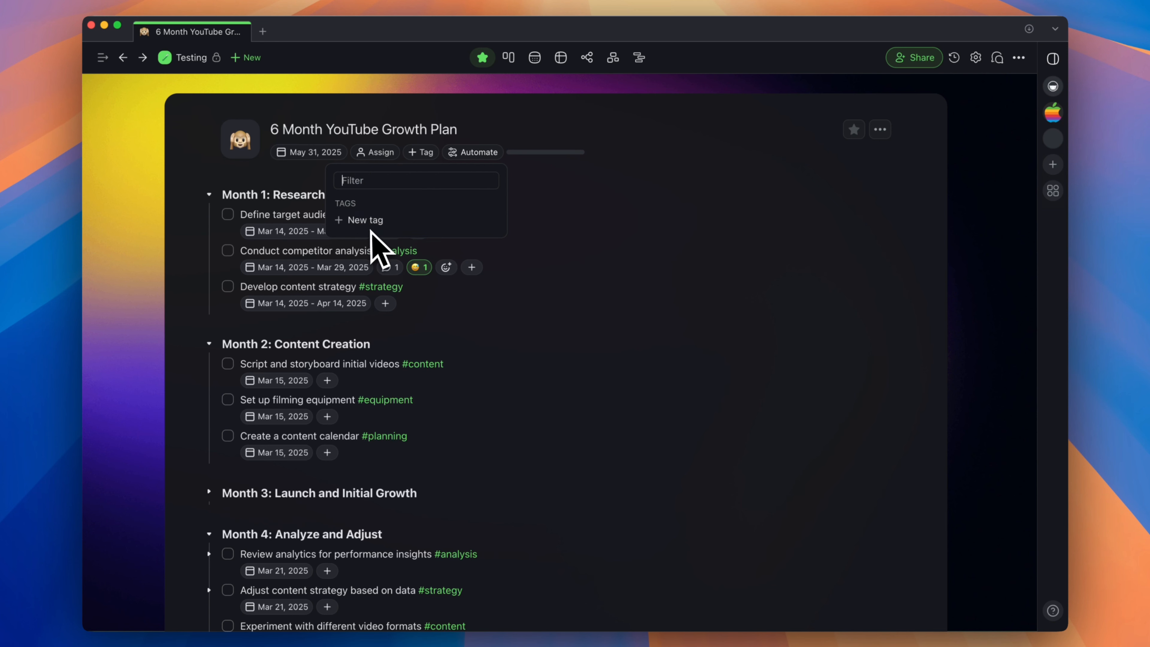
left_click(295, 180)
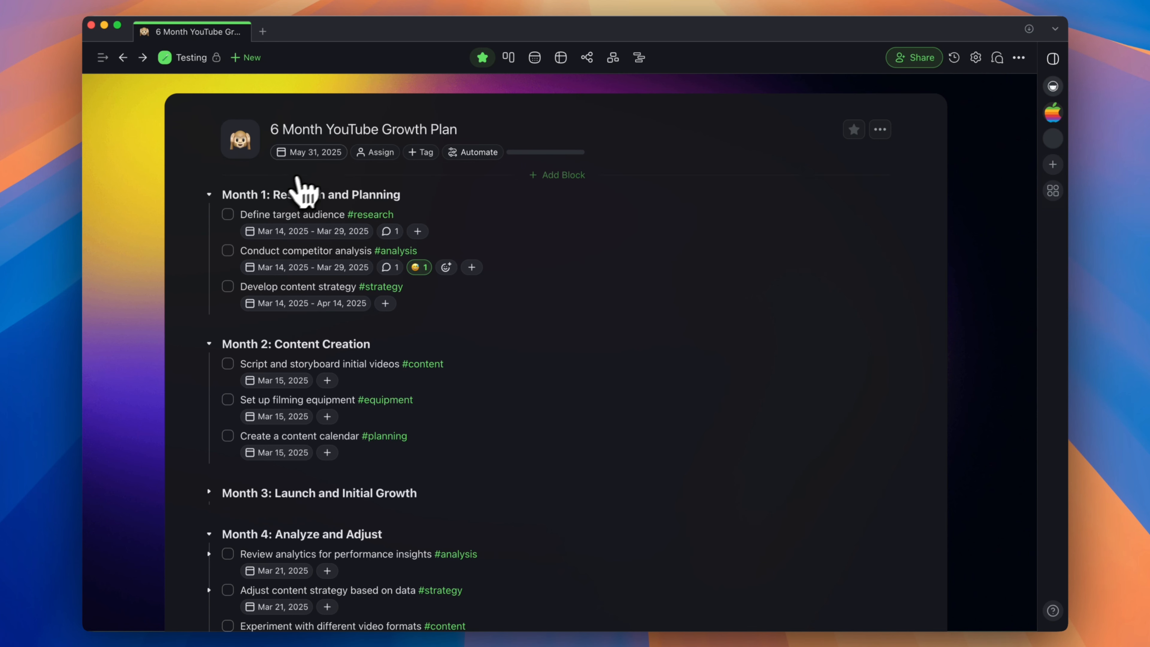
left_click(463, 158)
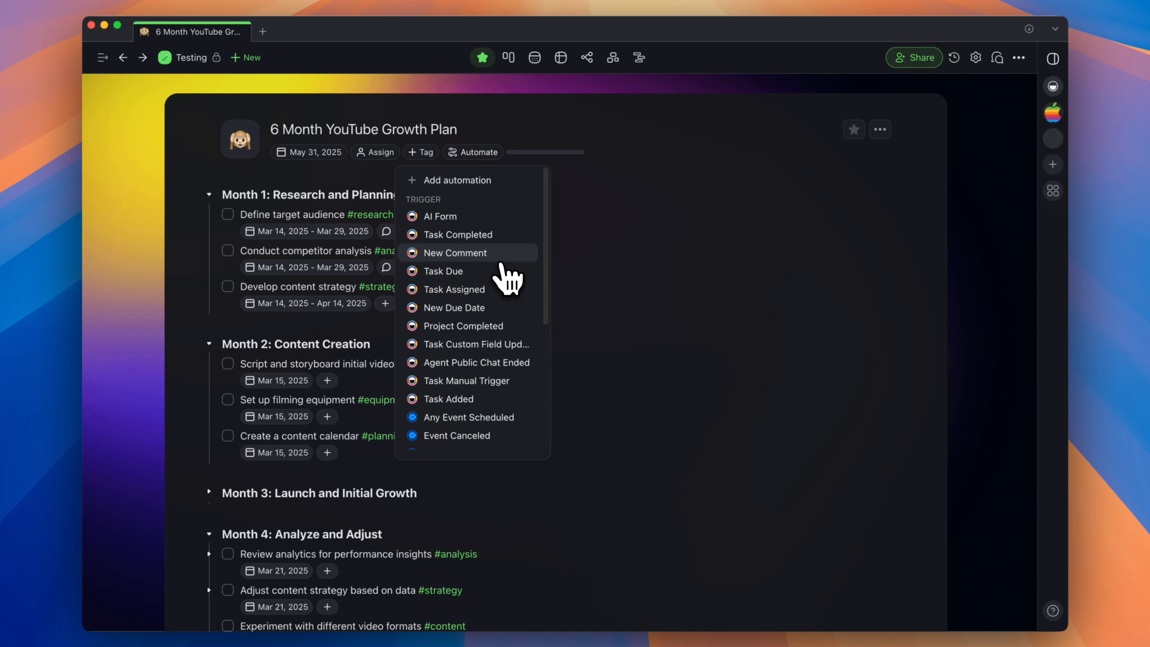
left_click(375, 200)
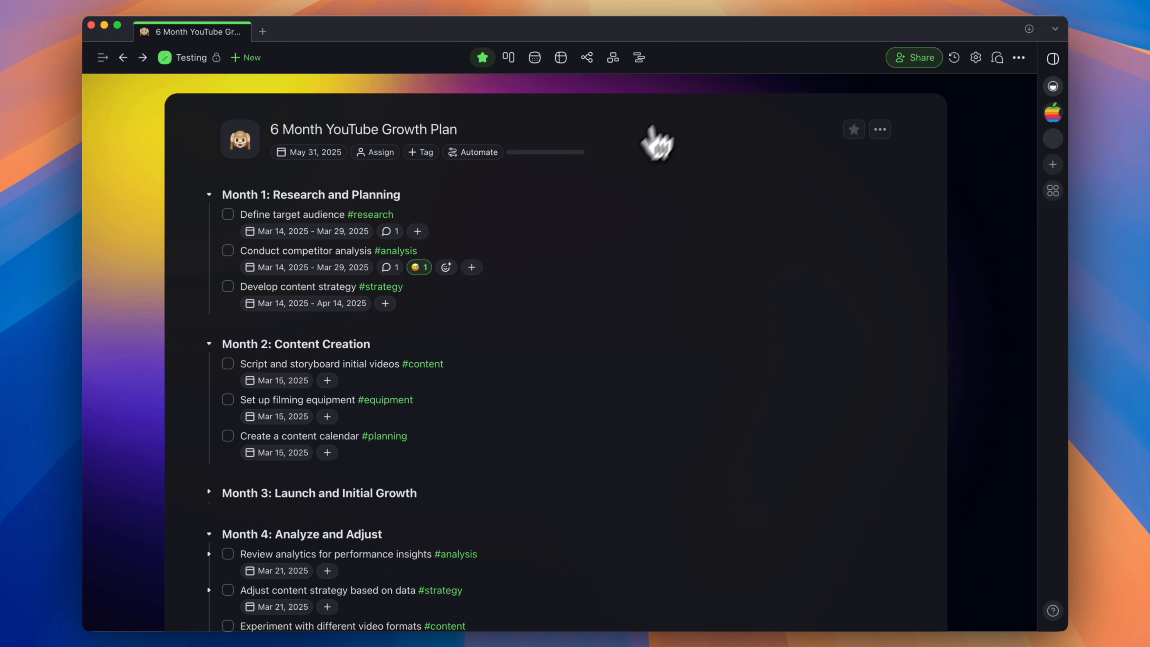
Step: Star the 6 Month YouTube Growth Plan project and open the list of starred projects
left_click(859, 136)
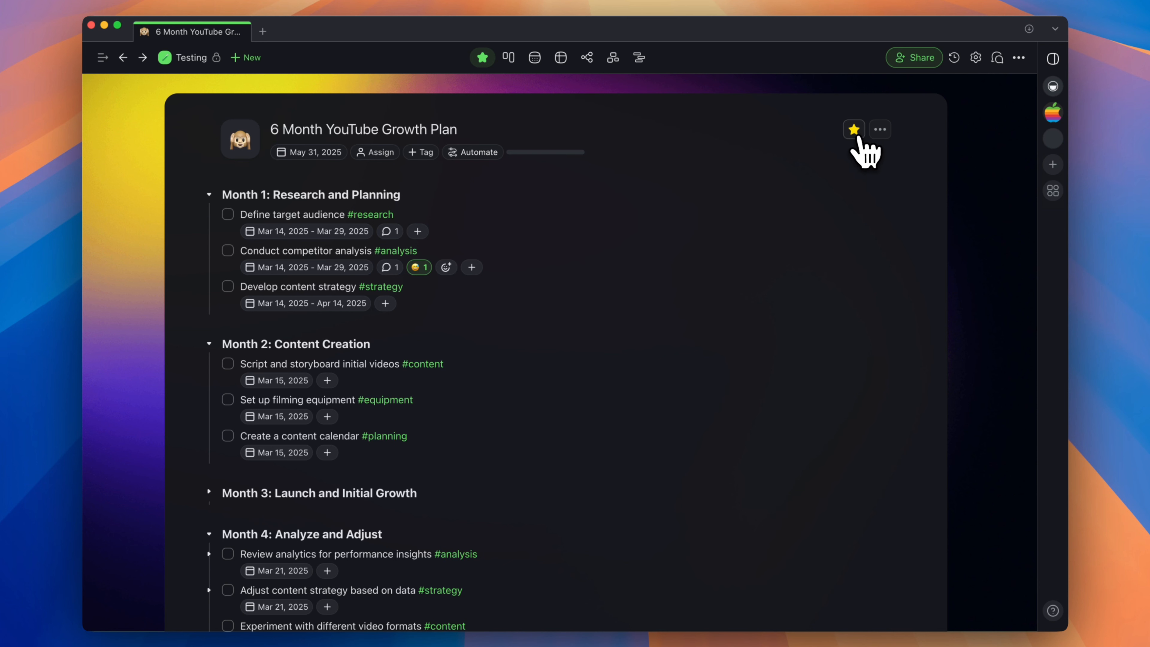
left_click(192, 58)
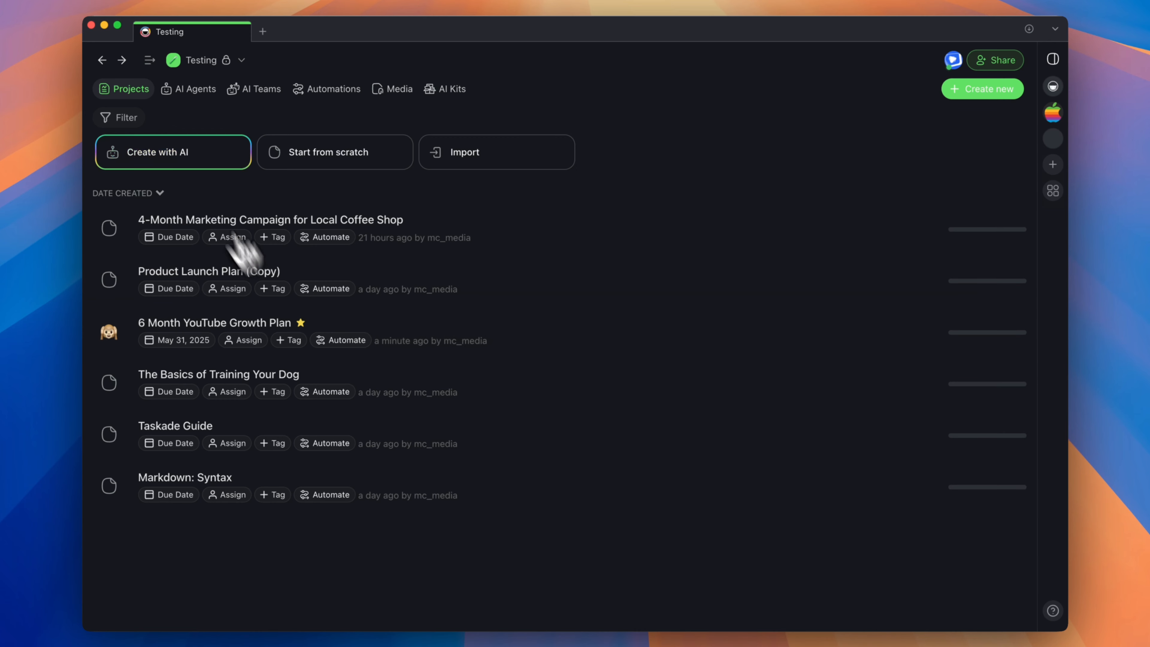
left_click(150, 63)
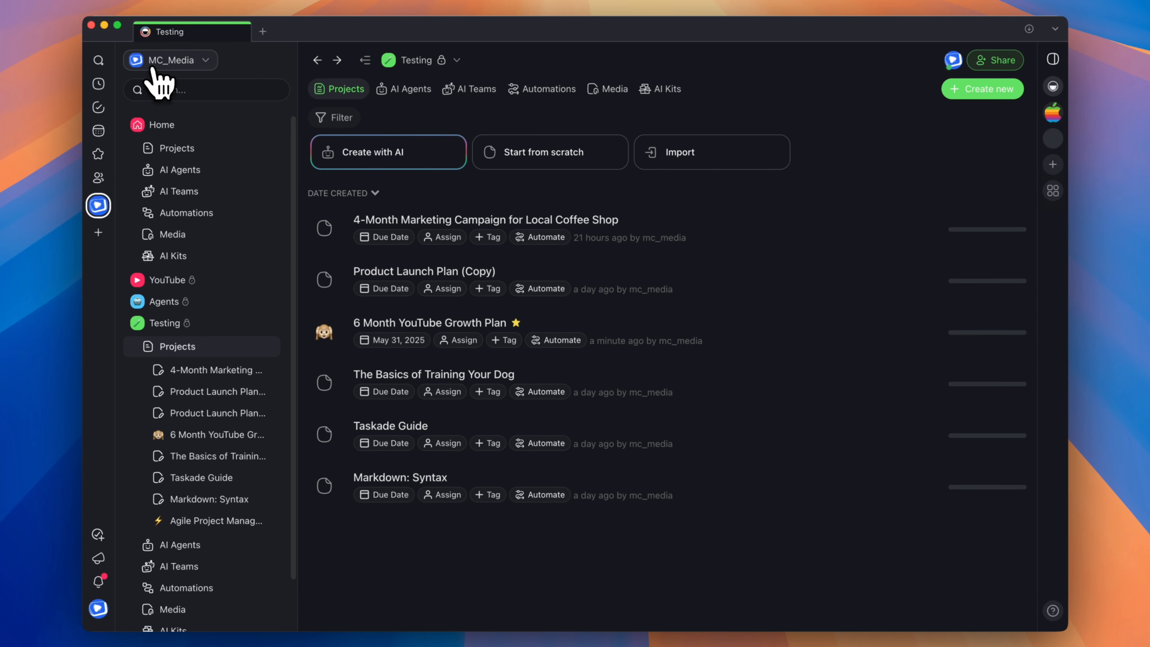
left_click(101, 157)
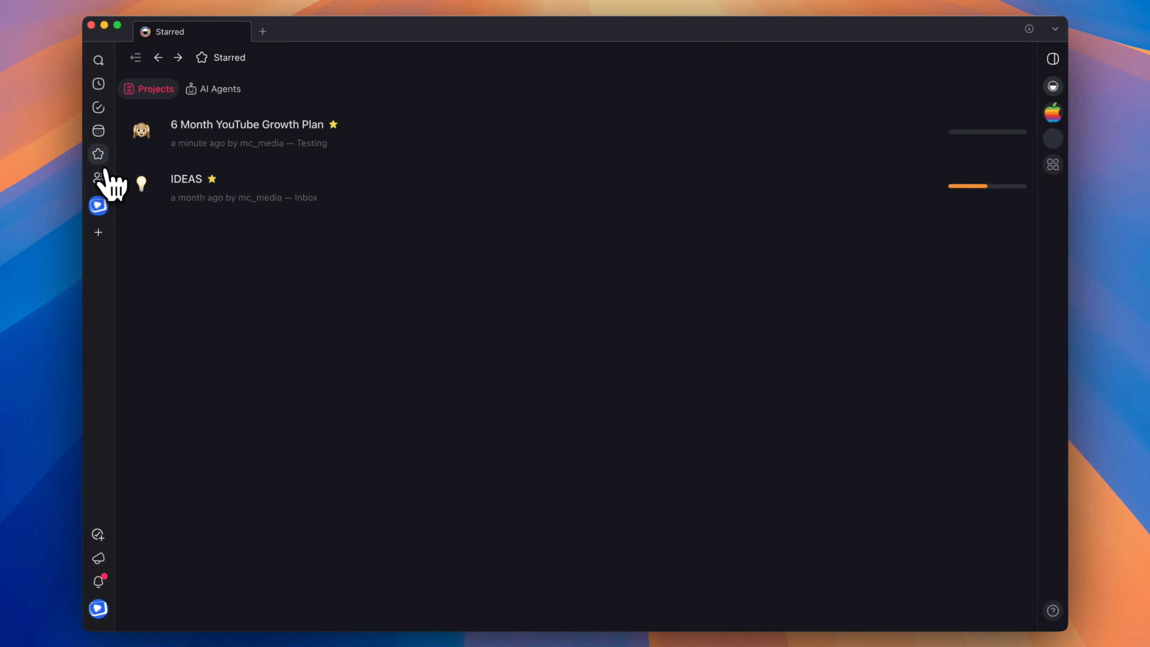
Step: Go back to the workspace's Testing folder and reopen the 6 Month YouTube Growth Plan project
left_click(135, 57)
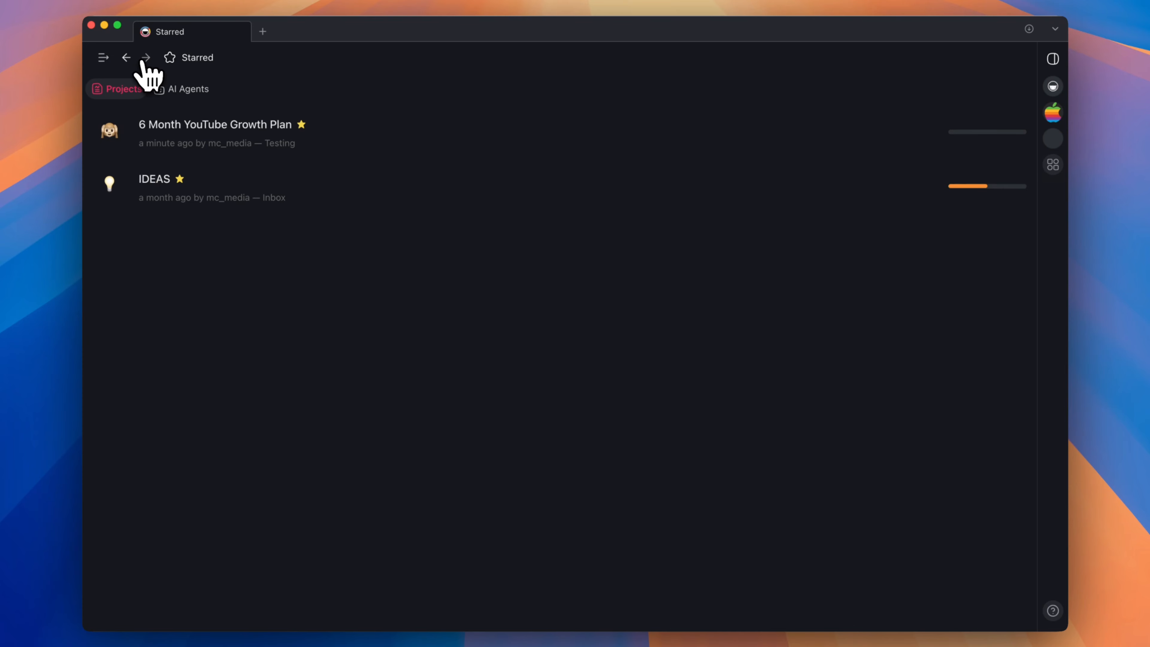
left_click(114, 63)
left_click(99, 204)
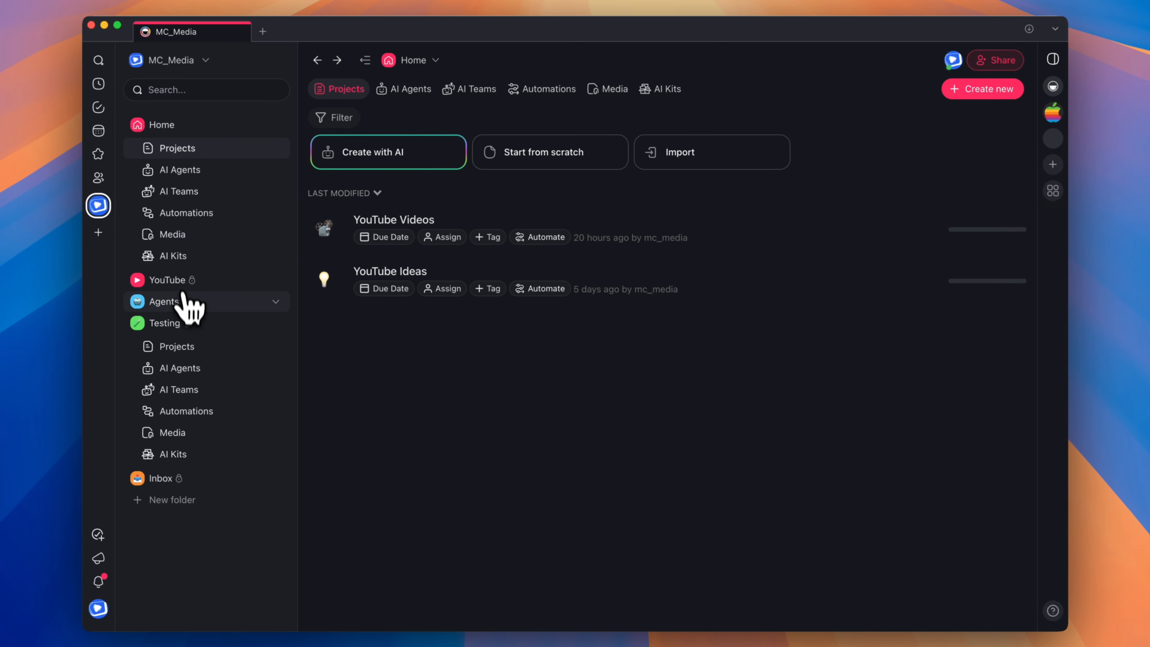
left_click(182, 321)
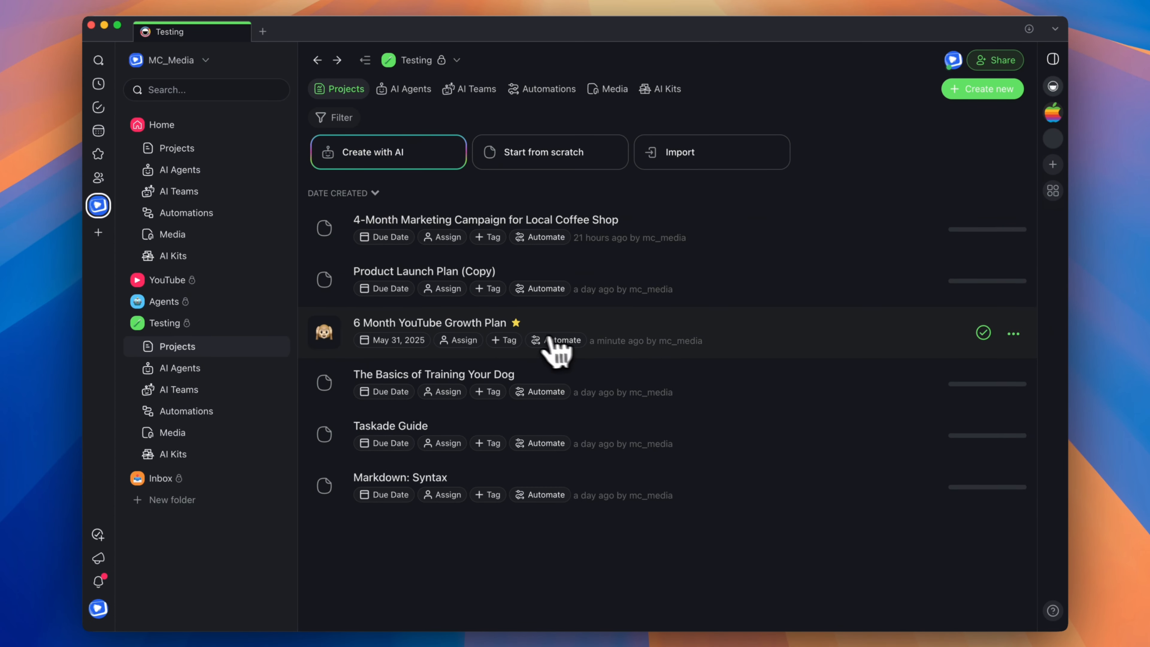
left_click(677, 338)
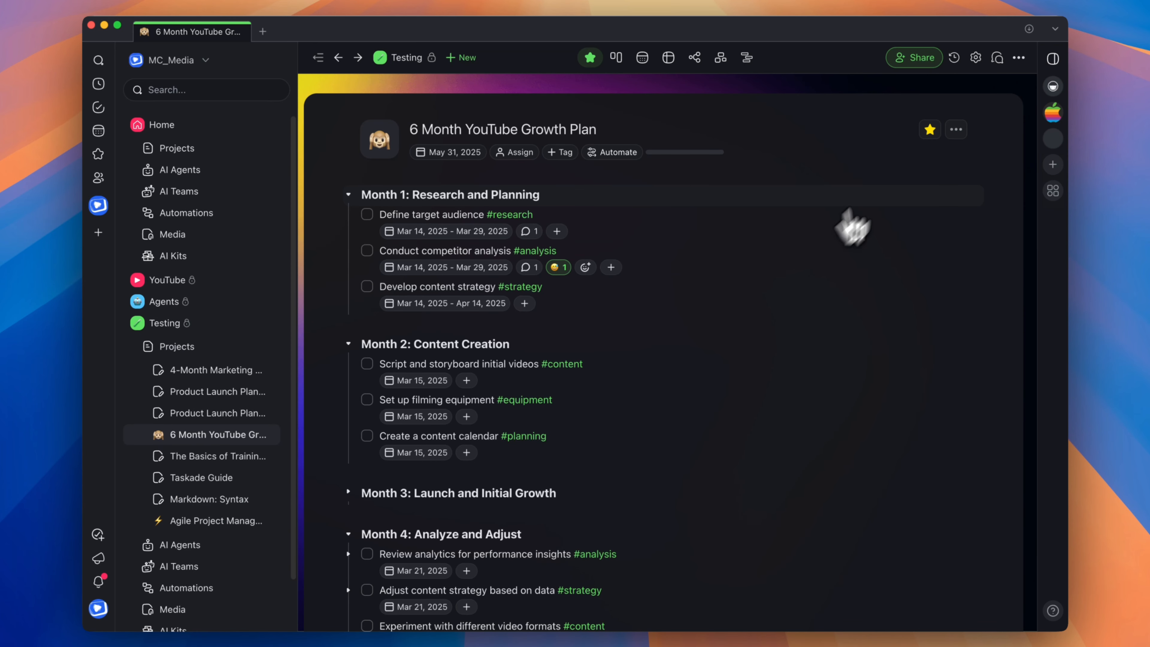
Step: Fold all sections of the project and look through its sorting options without applying one
left_click(957, 130)
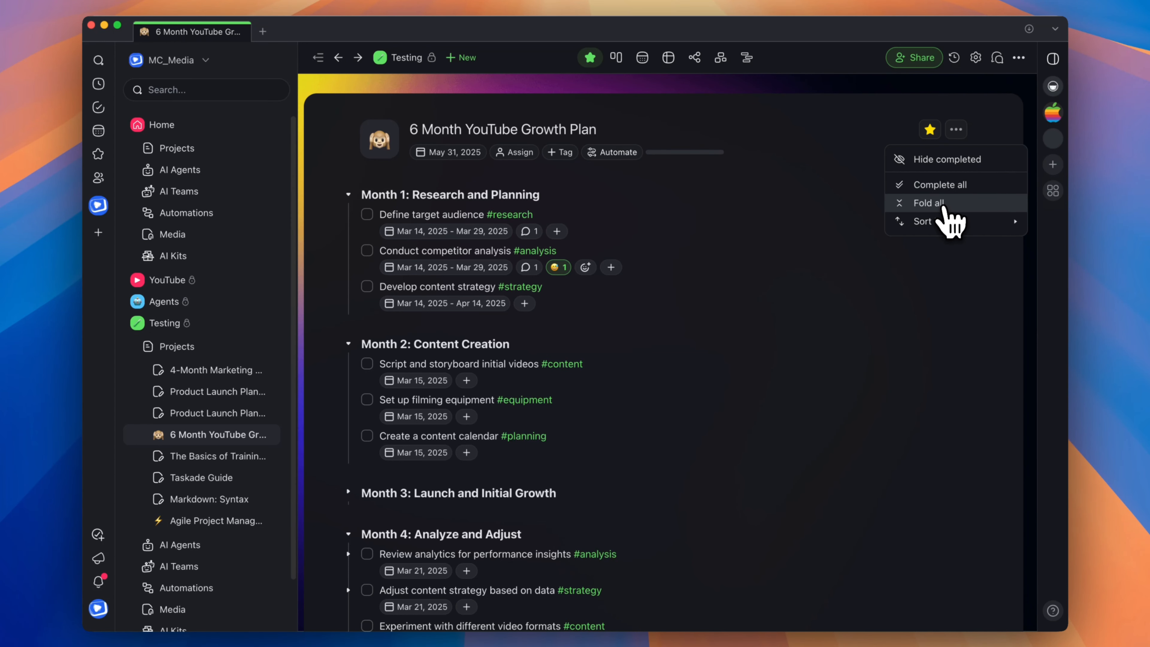
left_click(969, 203)
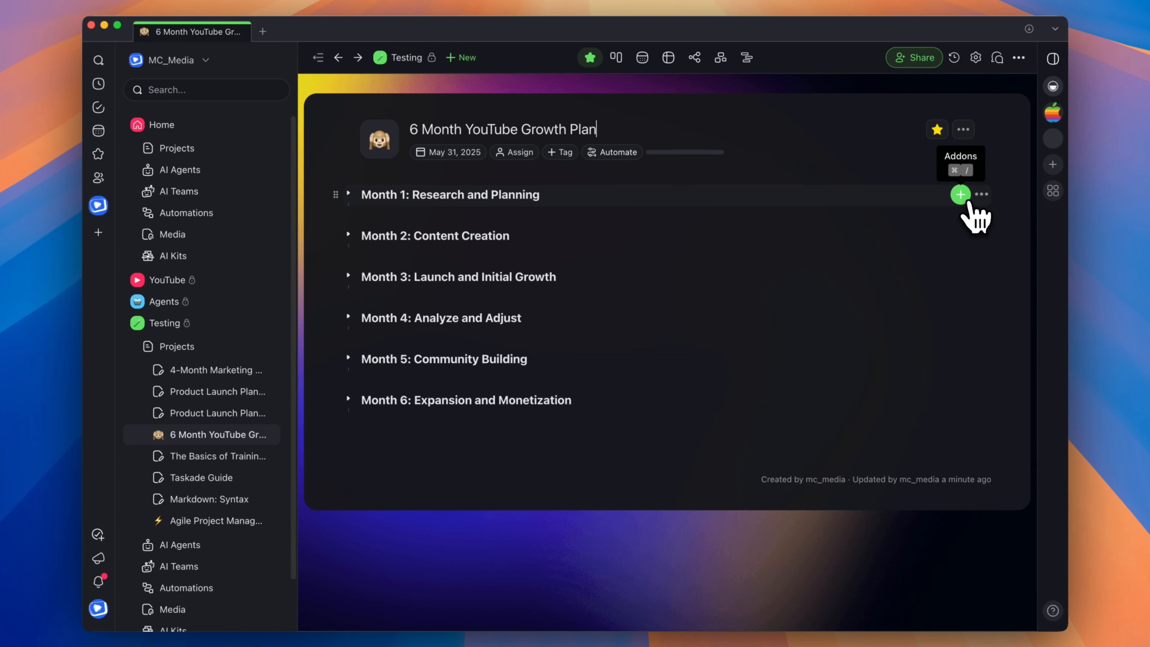
left_click(970, 135)
mouse_move(974, 221)
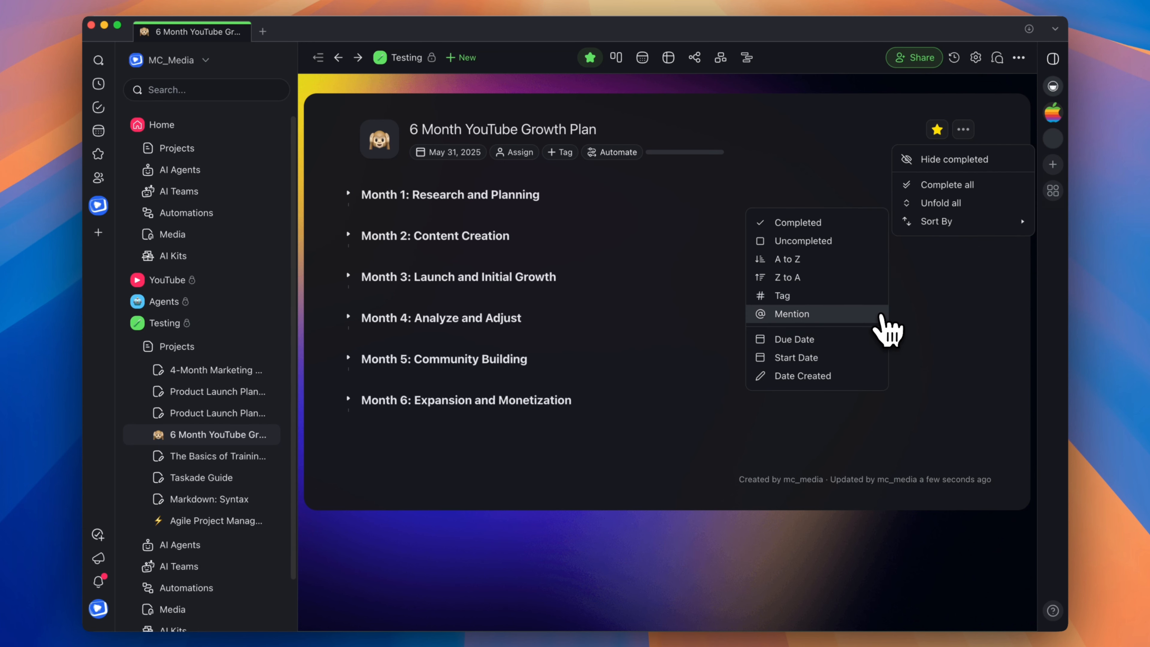
left_click(973, 313)
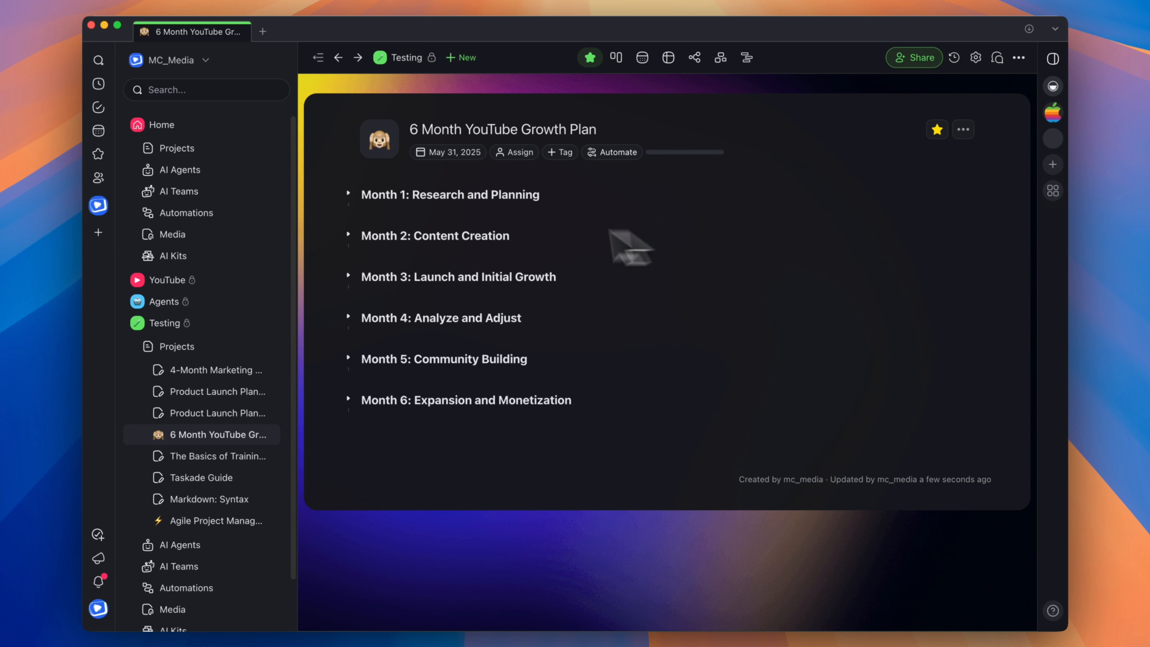
Step: Expand Month 1: Research and Planning and mark its three tasks as completed
left_click(348, 195)
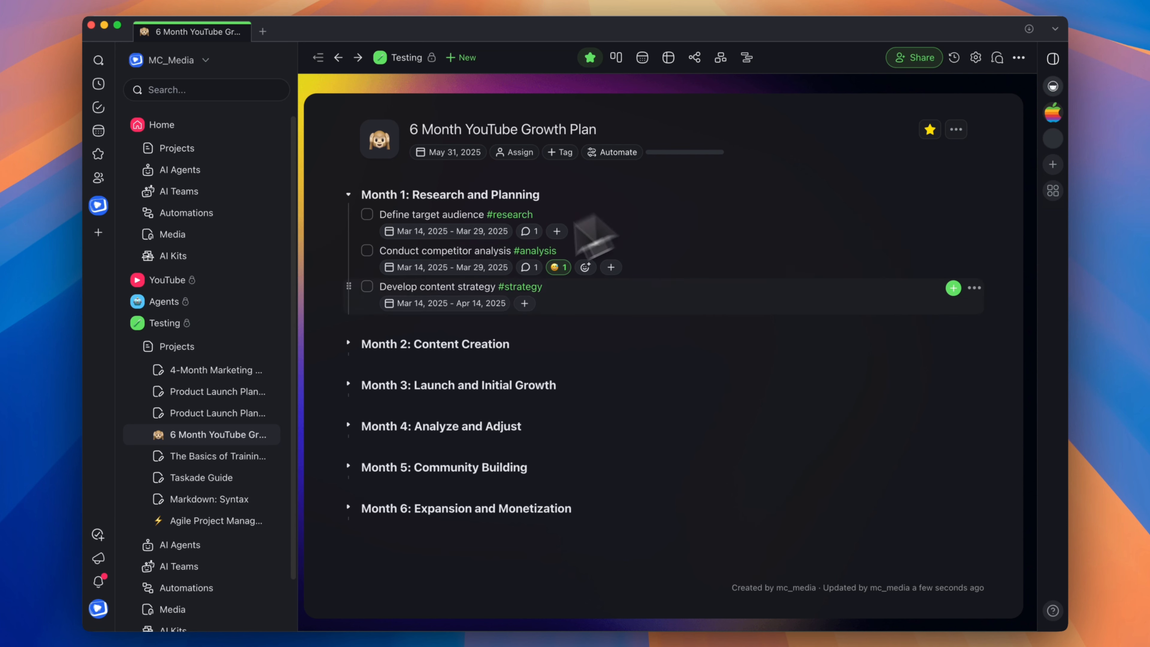
left_click(367, 214)
left_click(367, 251)
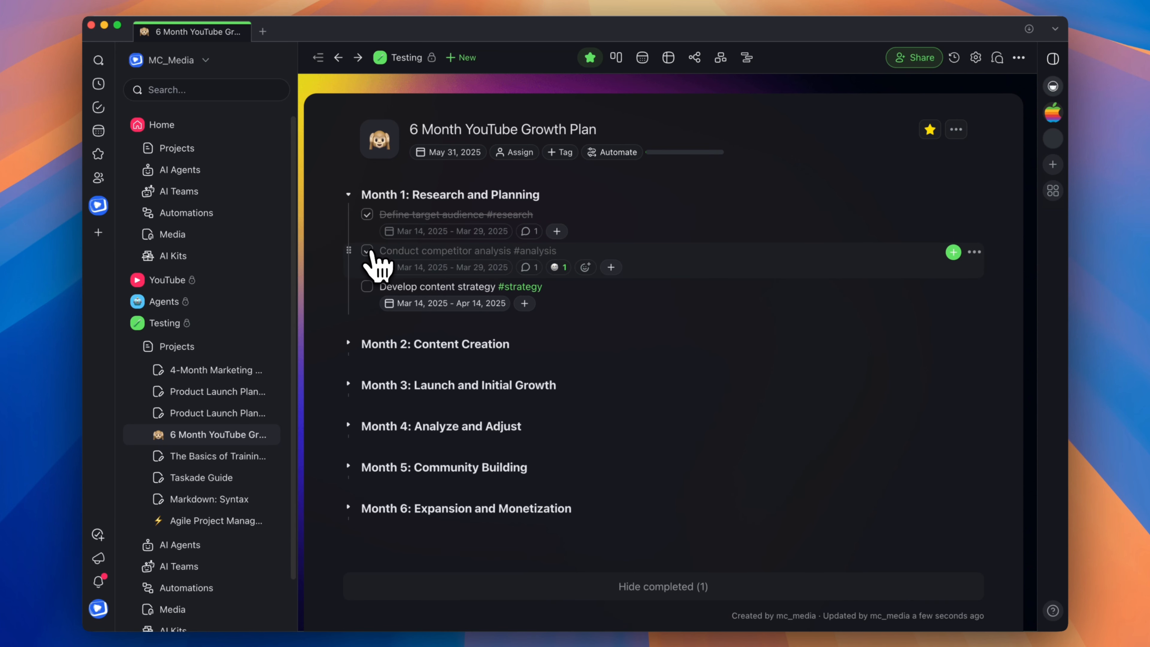
left_click(366, 286)
Step: Expand Month 2: Content Creation and mark its three tasks as completed
left_click(348, 343)
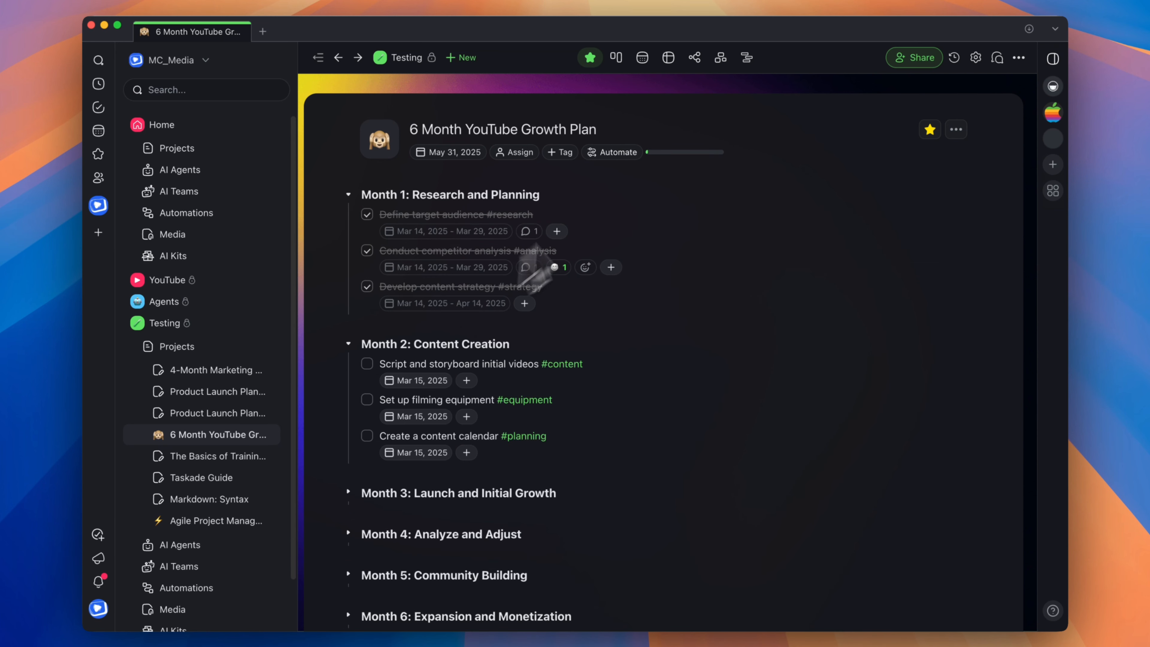
left_click(367, 364)
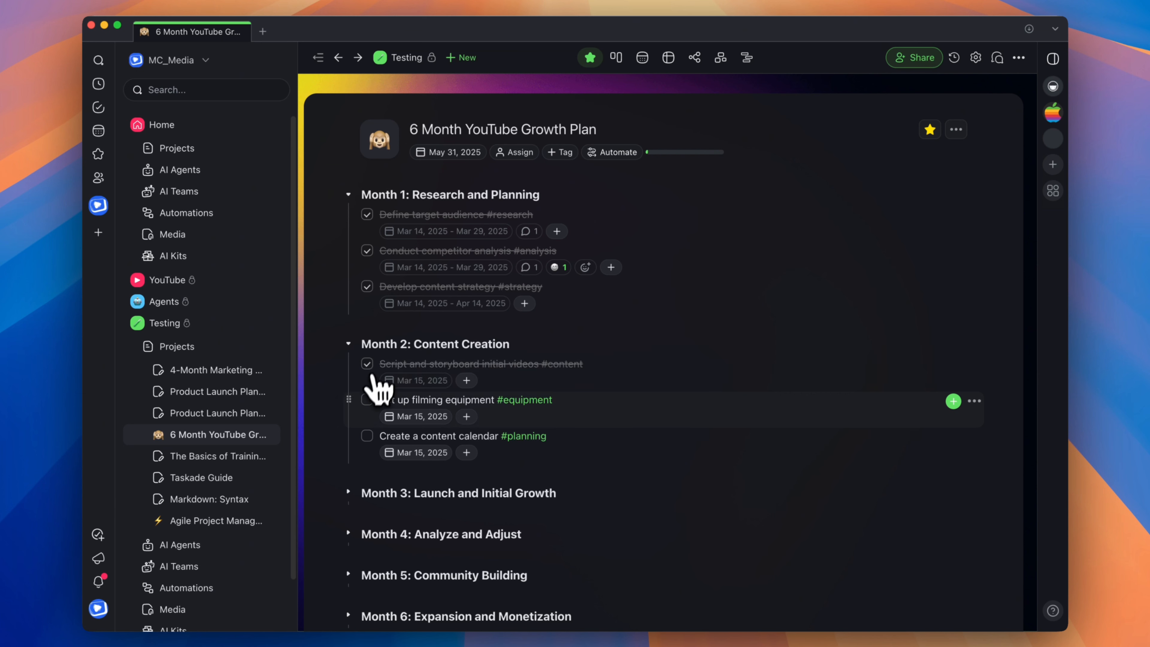
left_click(367, 399)
left_click(367, 435)
Step: Expand Month 3: Launch and Initial Growth and mark its three tasks as completed
left_click(349, 493)
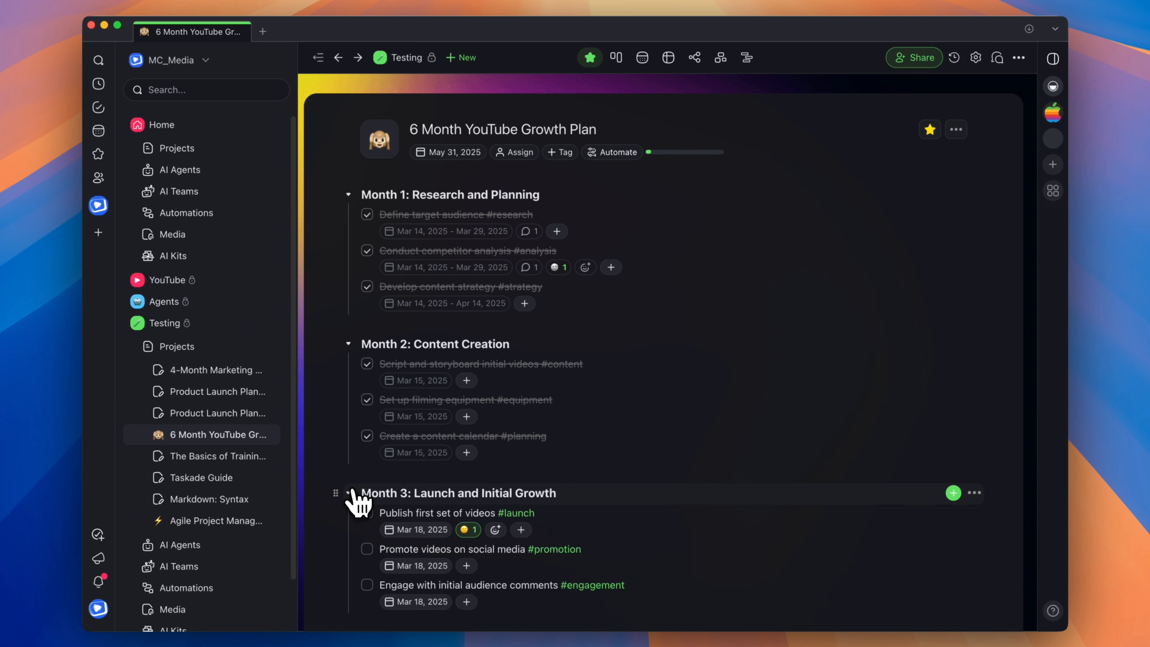
left_click(367, 512)
left_click(367, 549)
left_click(367, 585)
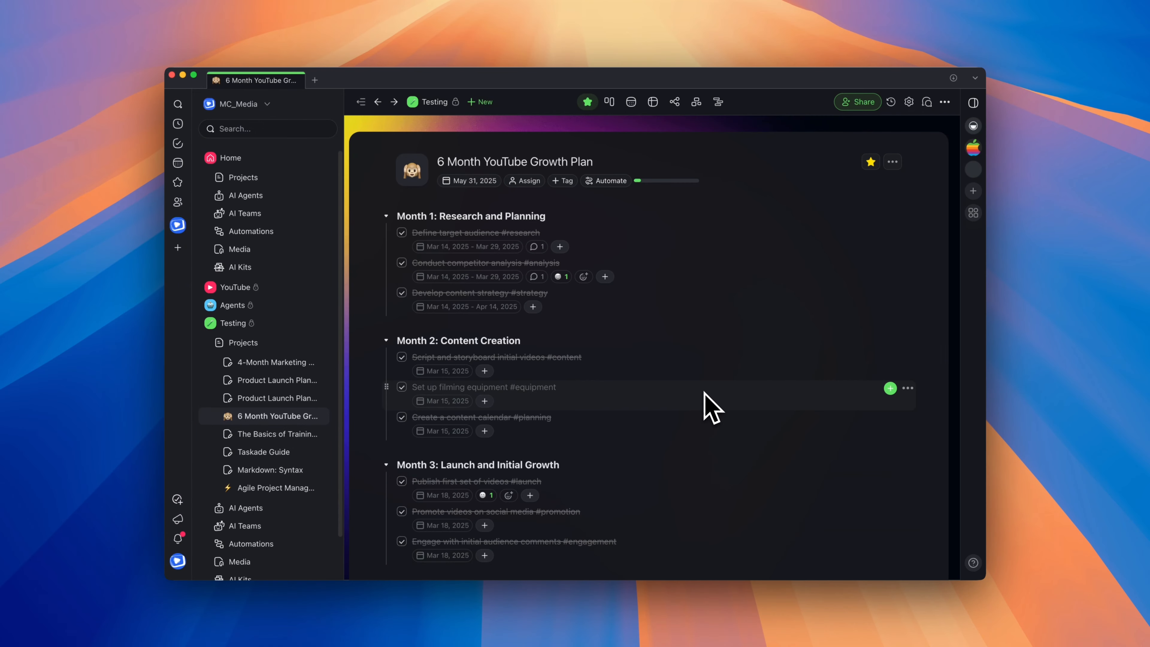
Step: Return to the Testing folder's project list and collapse the folder in the workspace navigation
left_click(436, 103)
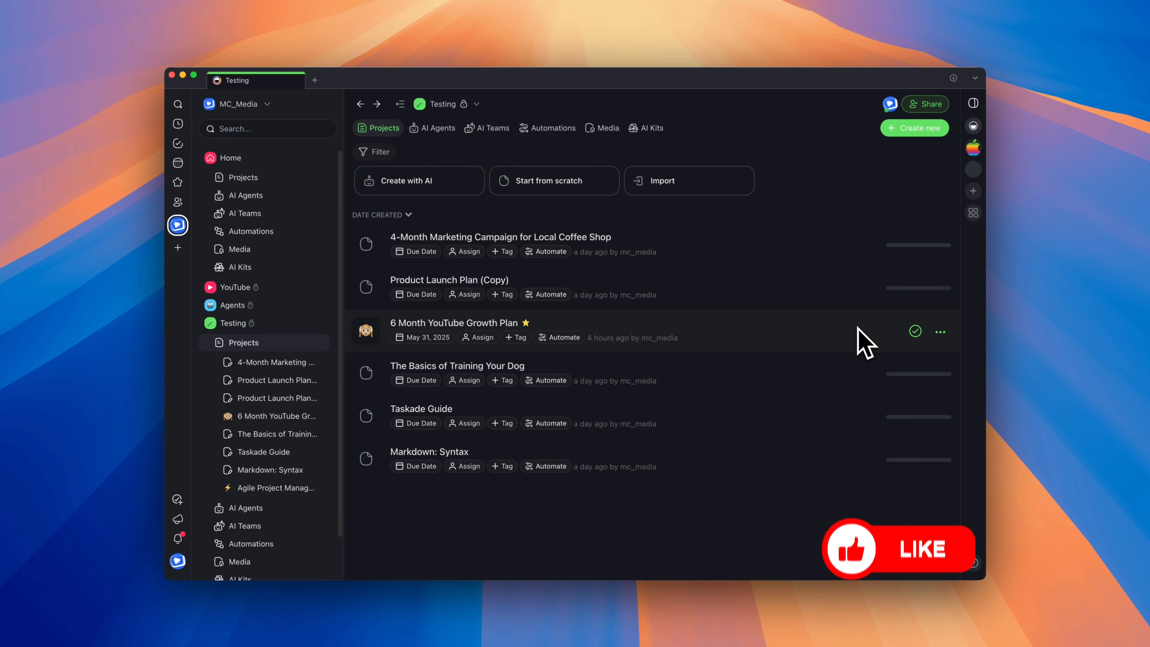
left_click_drag(860, 337, 325, 326)
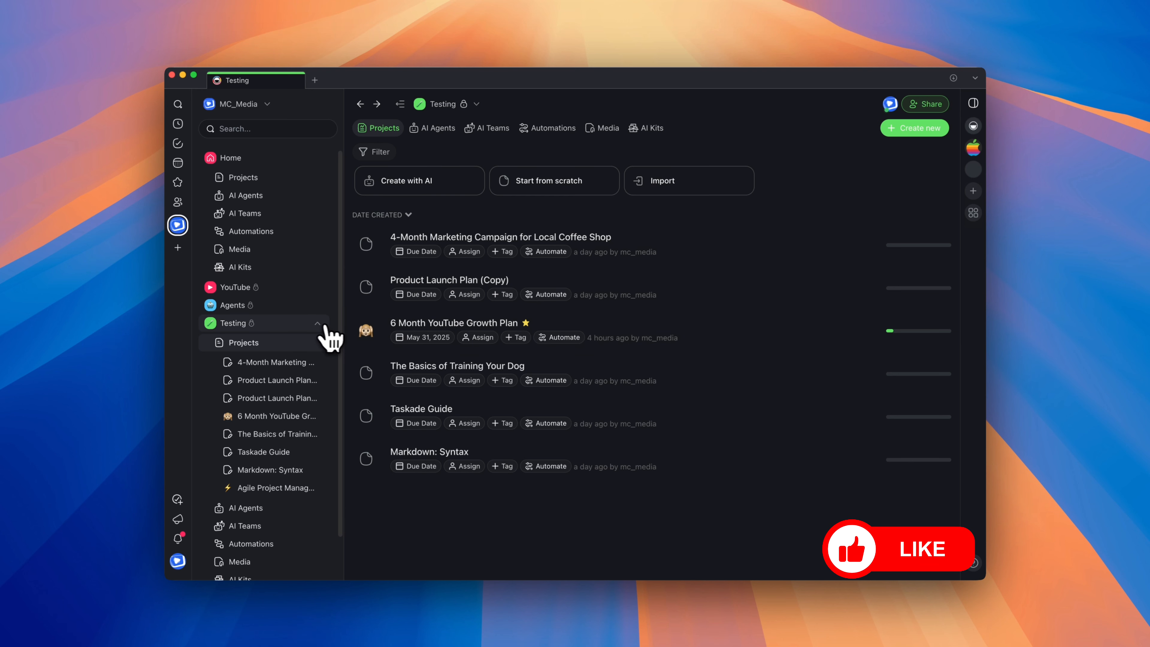
left_click(319, 324)
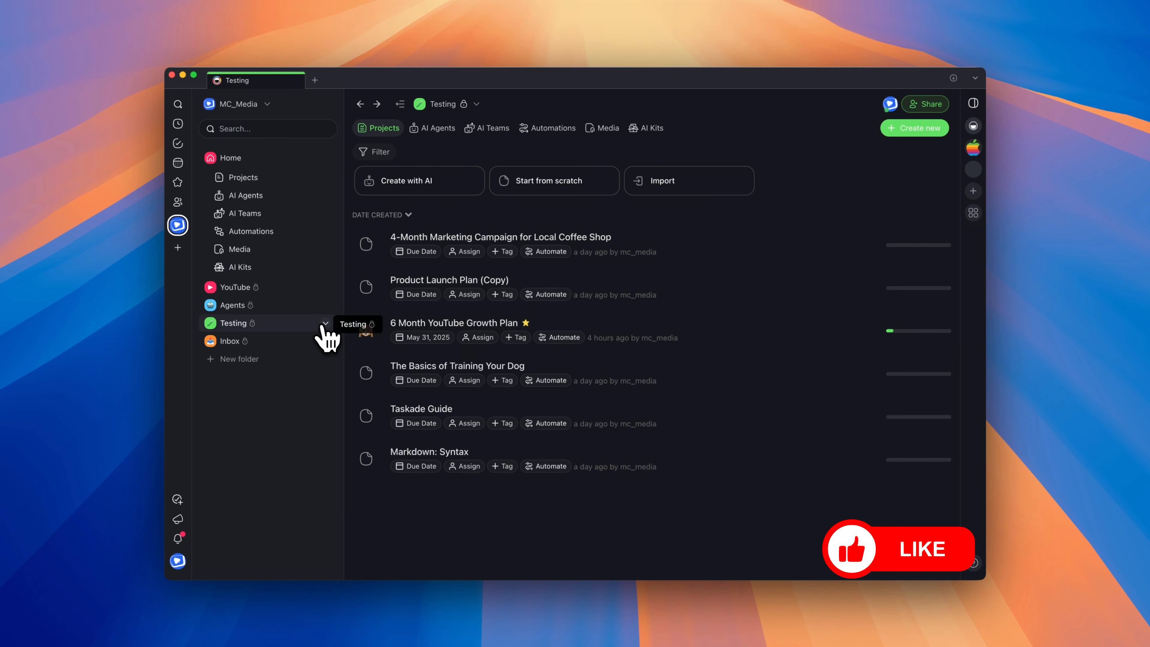
Step: Look at the Testing folder's AI Agents page and go back to its projects
left_click(432, 128)
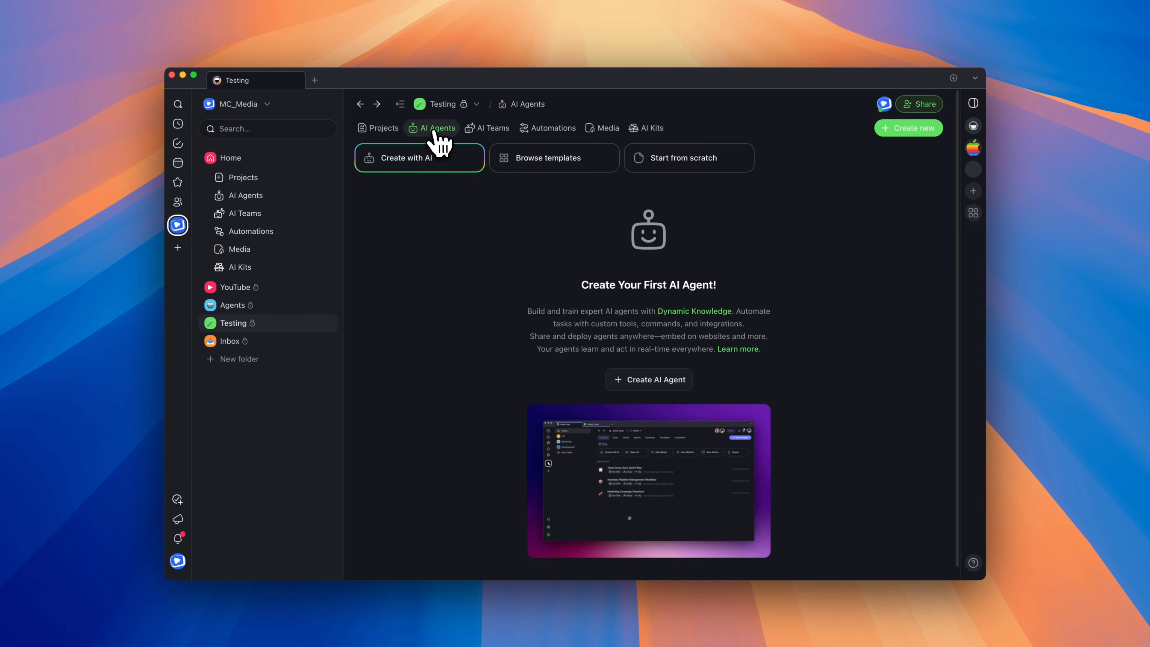
left_click(395, 136)
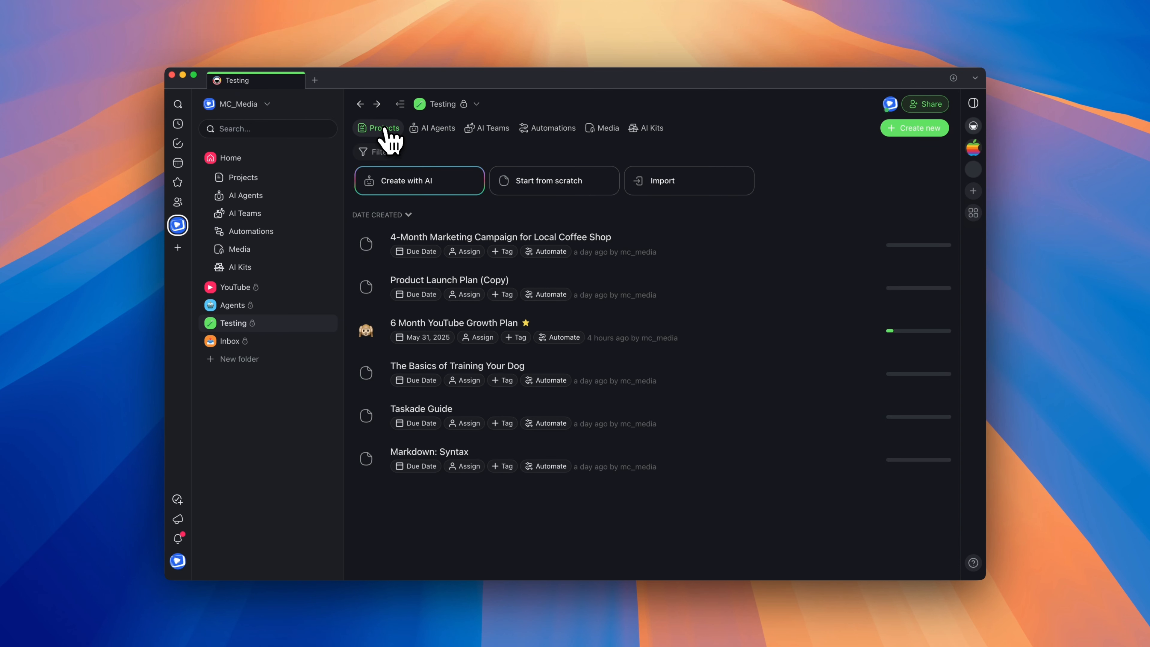